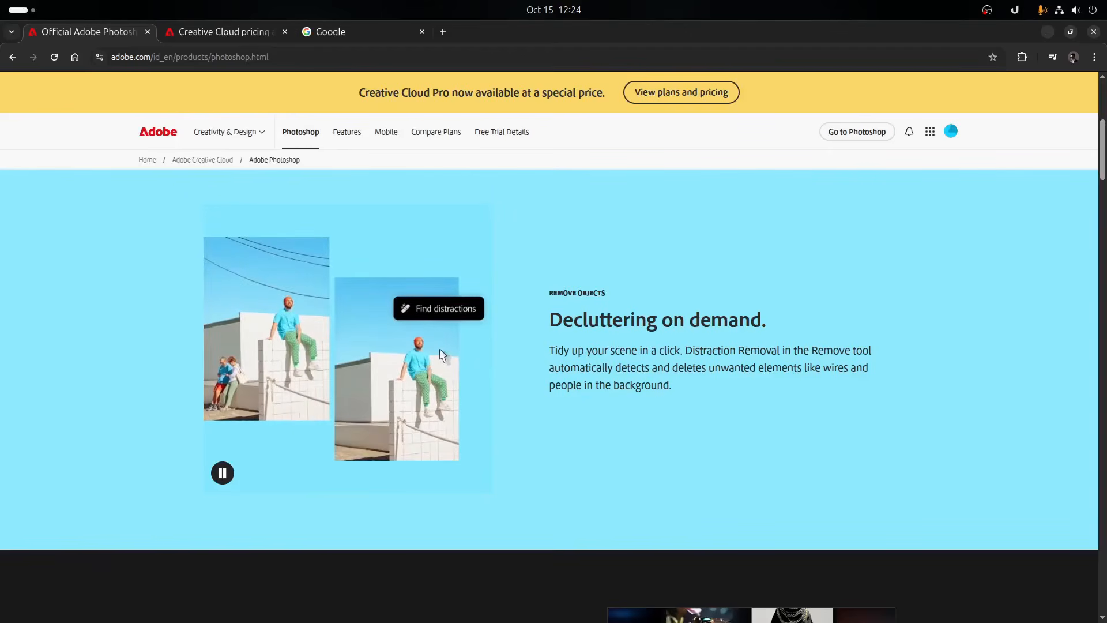
# - Review the Photoshop payment plans on the Creative Cloud pricing page, selecting the Monthly plan, and close the plan details
pyautogui.scroll(-5, 483, 354)
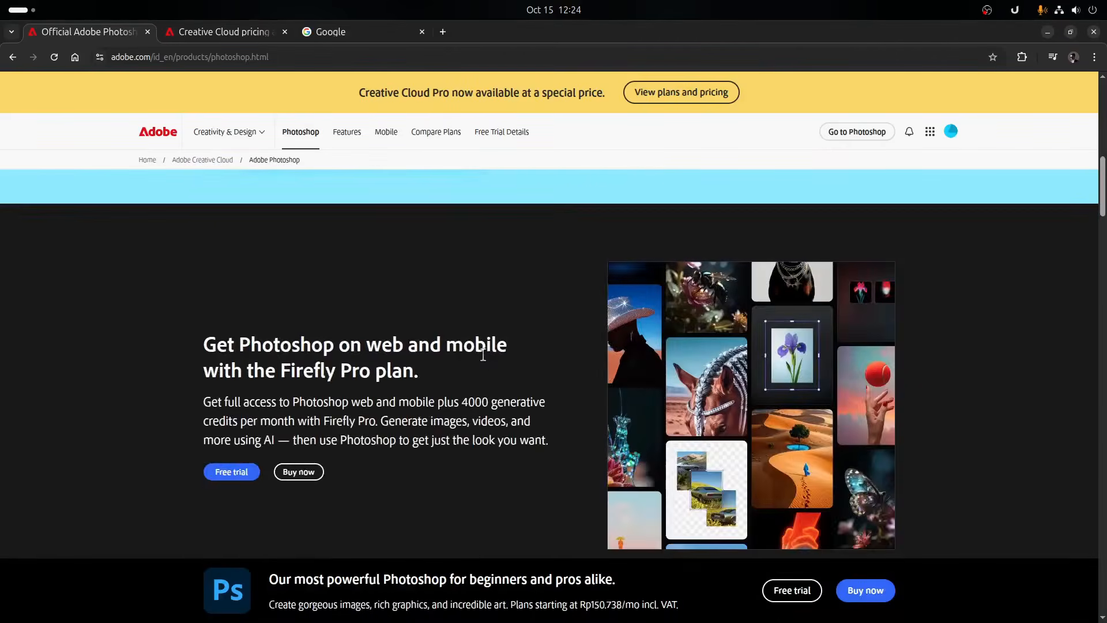
pyautogui.scroll(5, 482, 354)
pyautogui.click(195, 31)
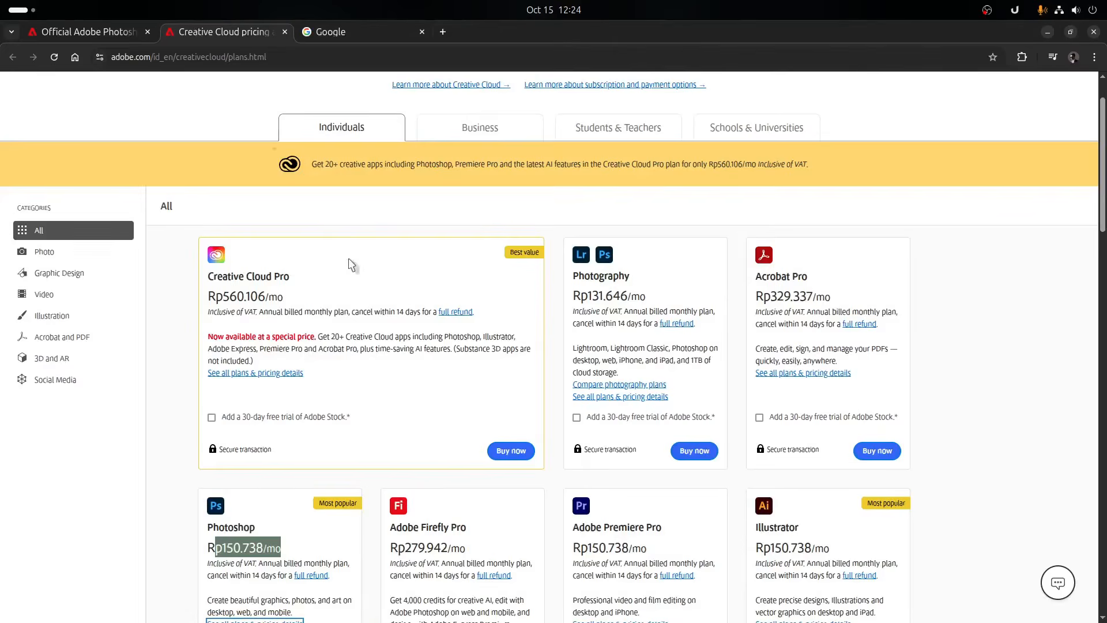
pyautogui.scroll(-3, 366, 301)
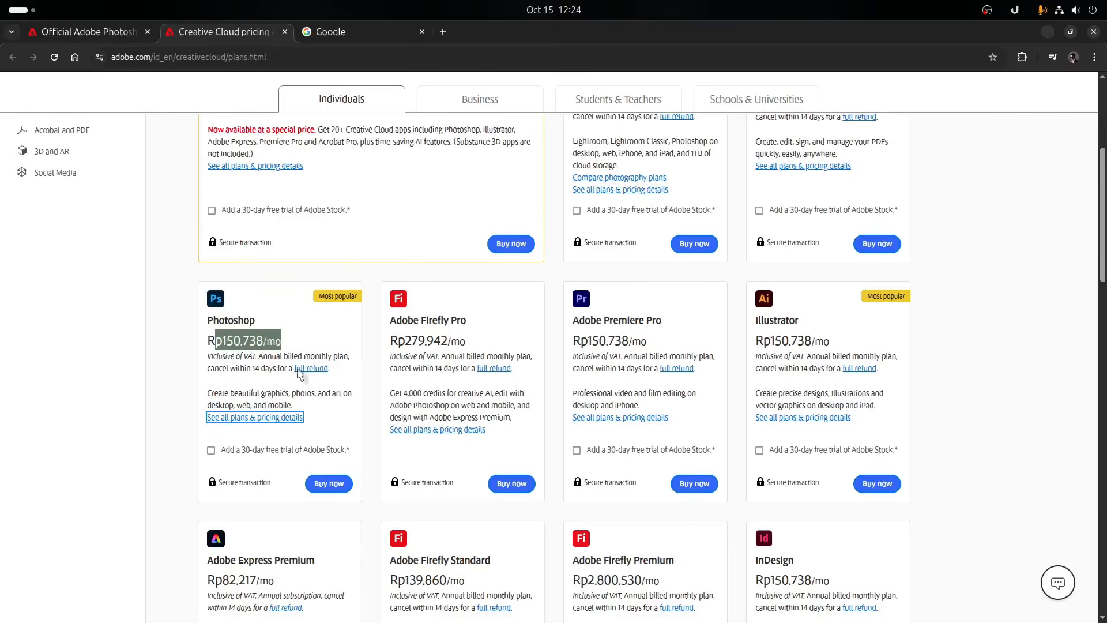
pyautogui.click(257, 418)
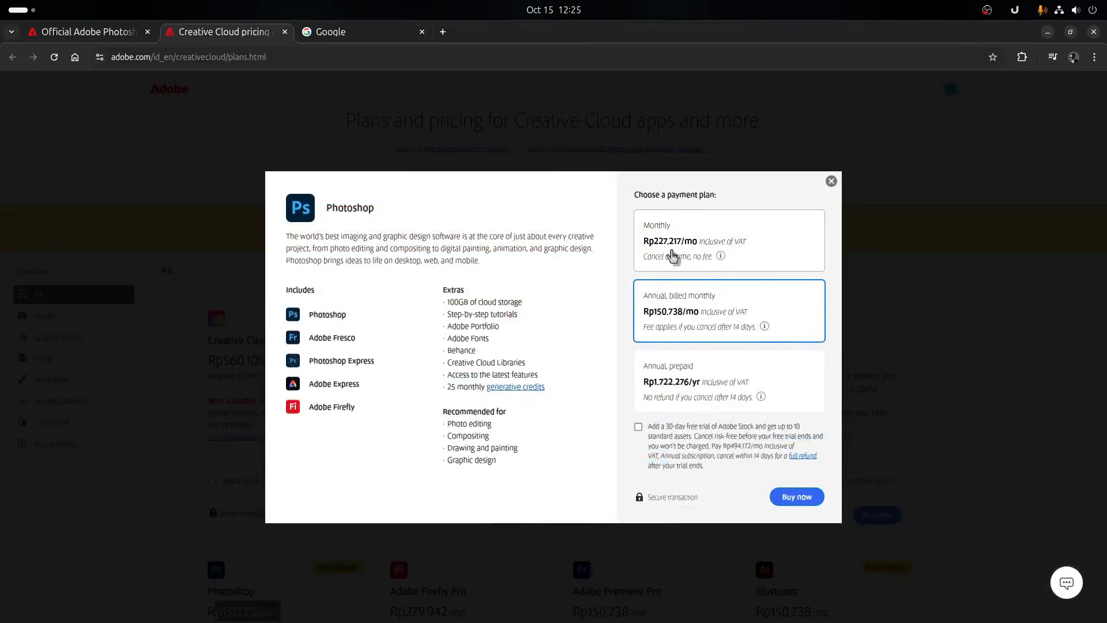
pyautogui.click(673, 255)
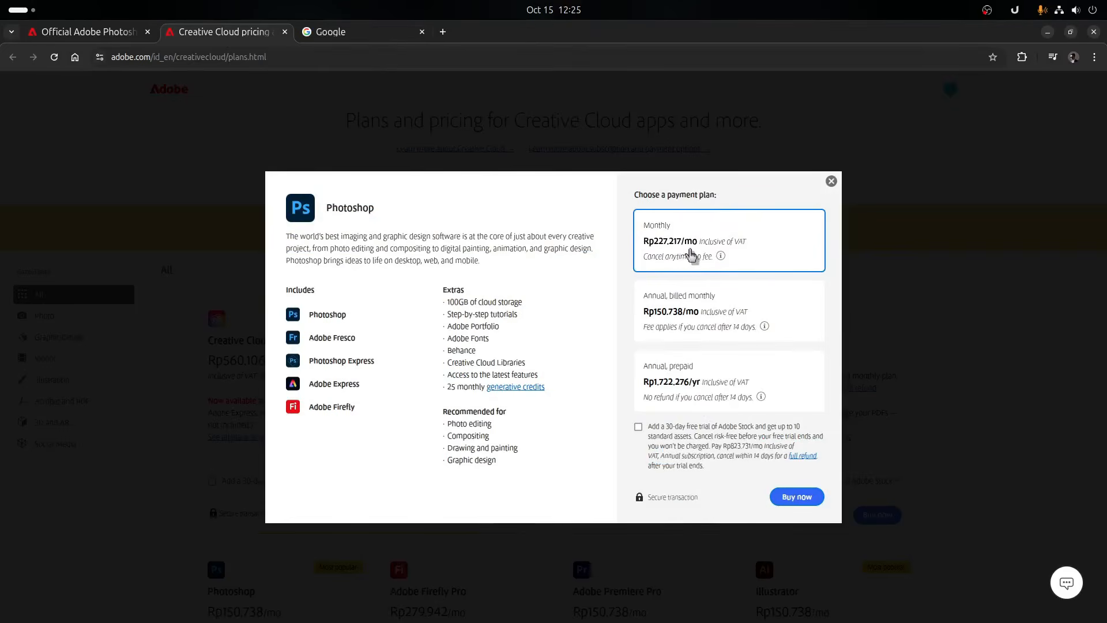
pyautogui.click(831, 182)
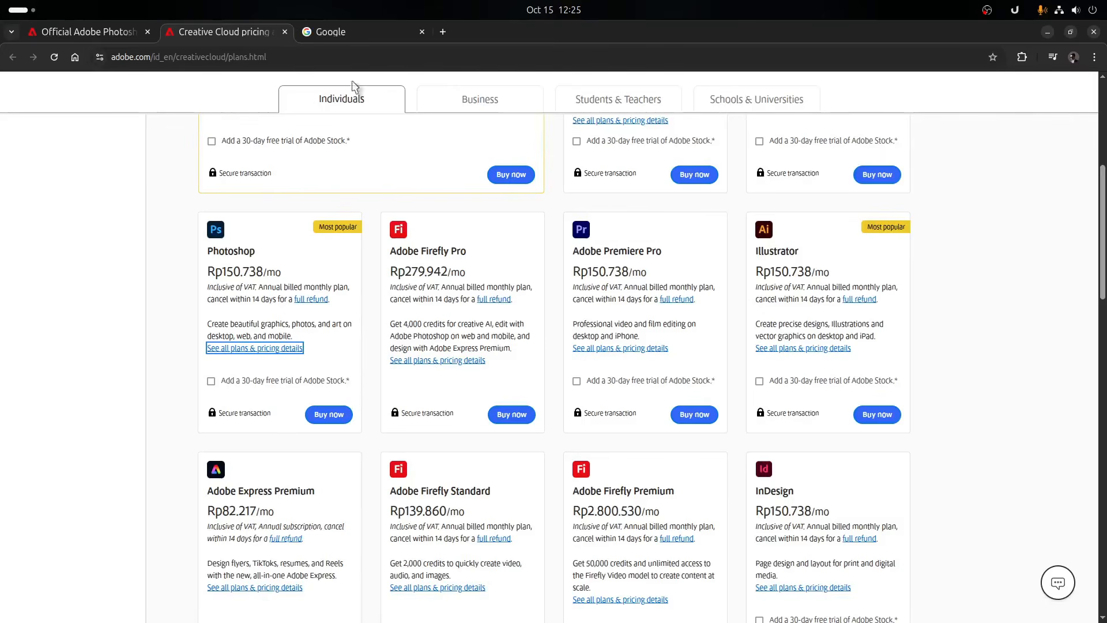
# - Search Google for "ivan kutskir", the programmer behind Photopea
pyautogui.moveTo(354, 37)
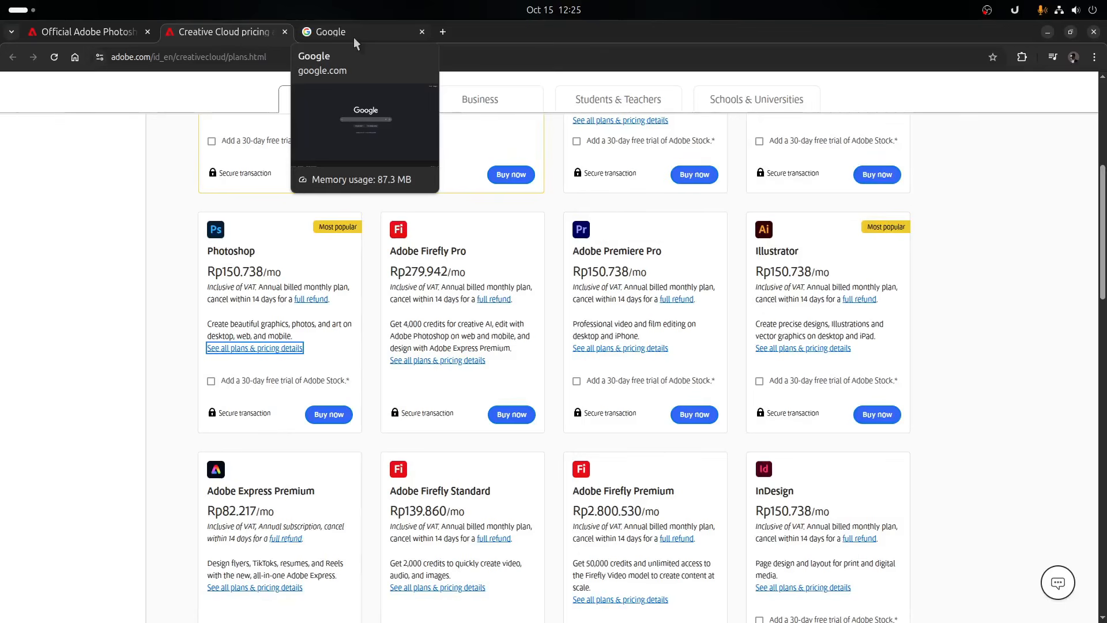
pyautogui.click(354, 37)
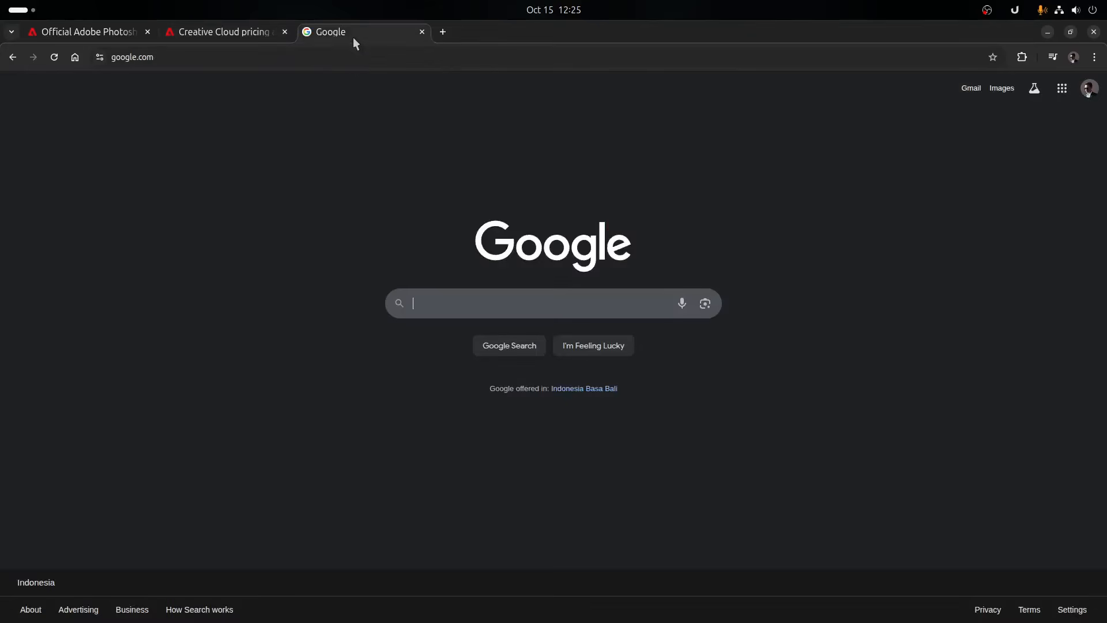
pyautogui.click(427, 304)
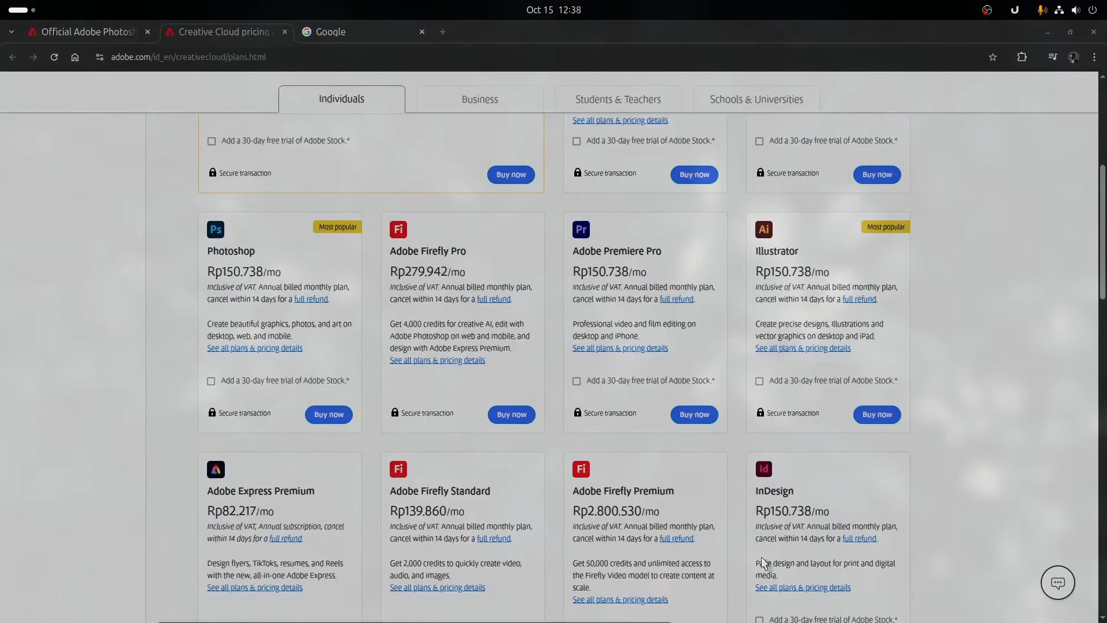
pyautogui.click(330, 31)
pyautogui.click(428, 297)
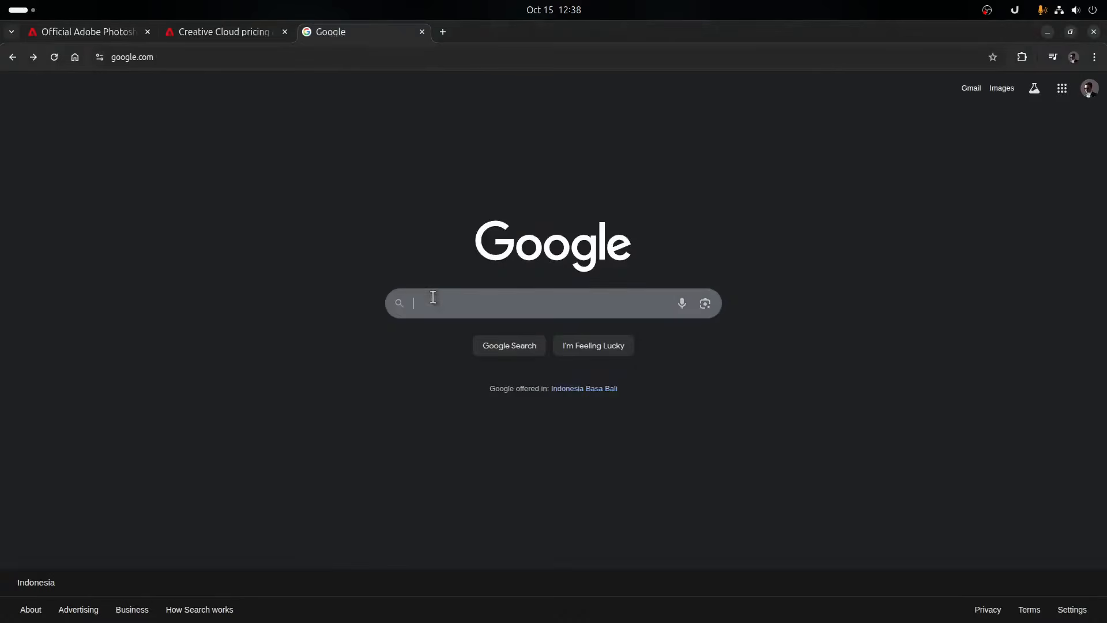
pyautogui.write('ivan kut')
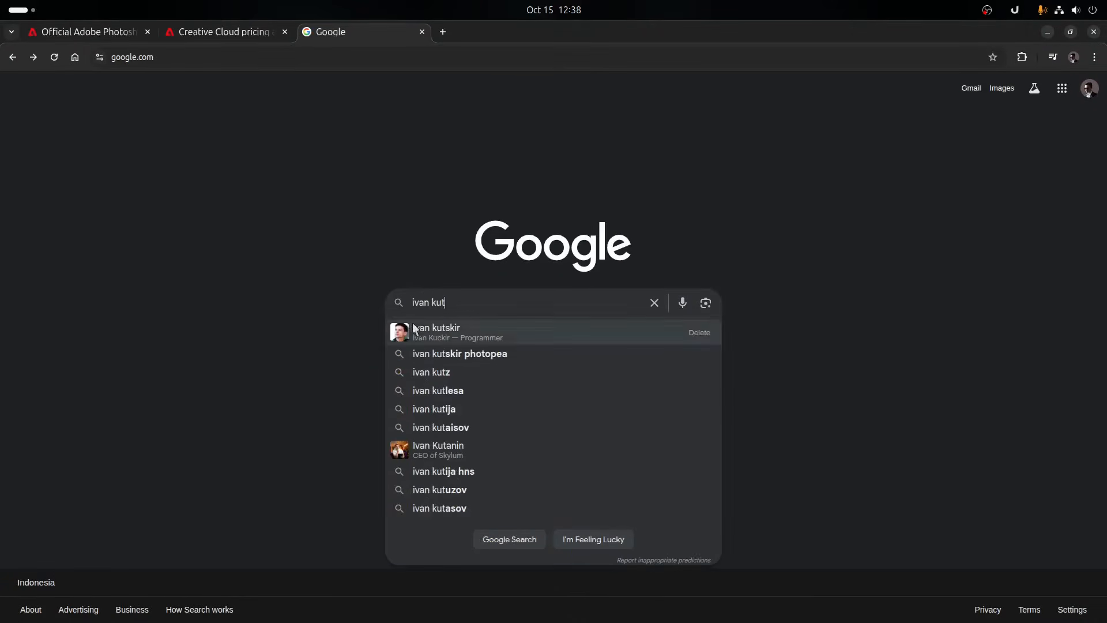
pyautogui.click(413, 326)
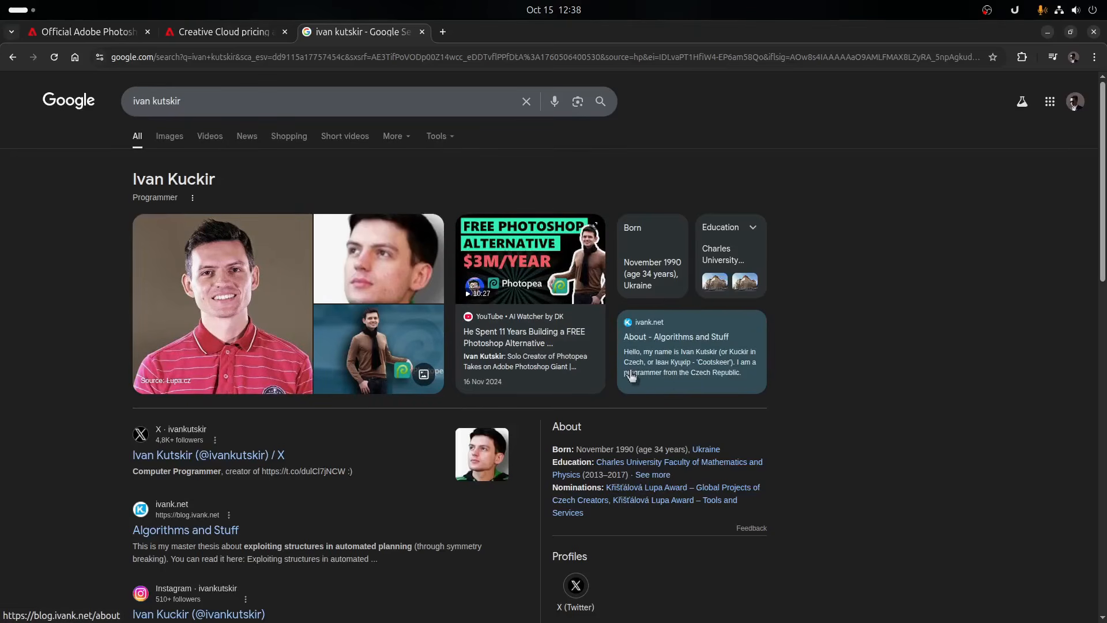
# - Search Google for "photopea" and open the Photopea online photo editor from the results
pyautogui.click(381, 97)
pyautogui.hotkey('ctrl', 'a')
pyautogui.write('photopea')
pyautogui.press('Return')
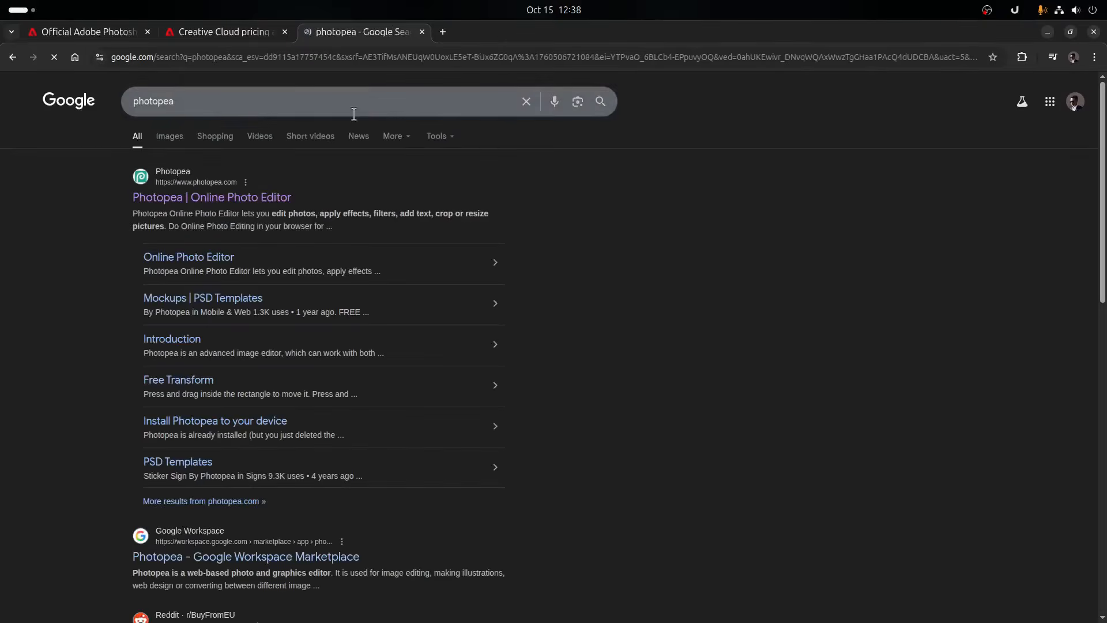
pyautogui.click(219, 197)
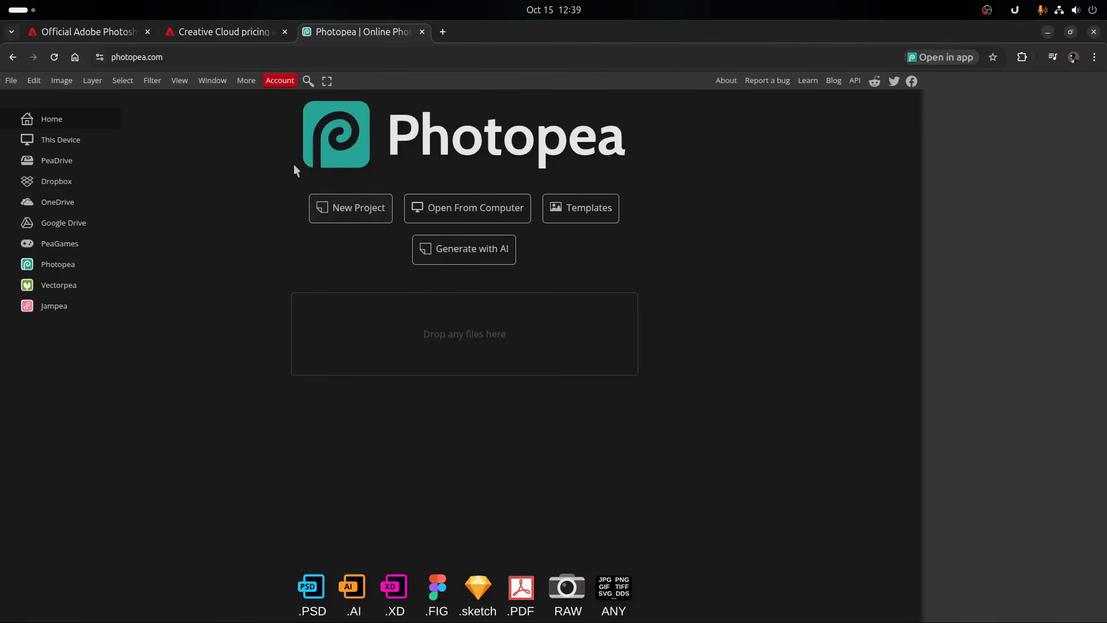
# - Compare the free and premium account types in Photopea and close the account window
pyautogui.click(278, 81)
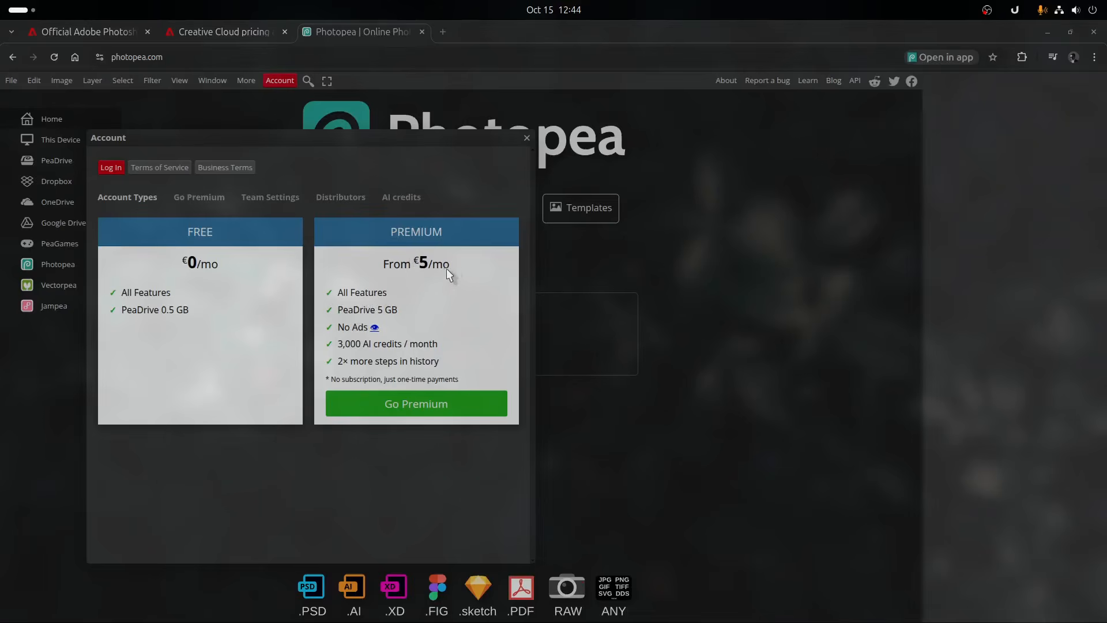
pyautogui.moveTo(448, 266)
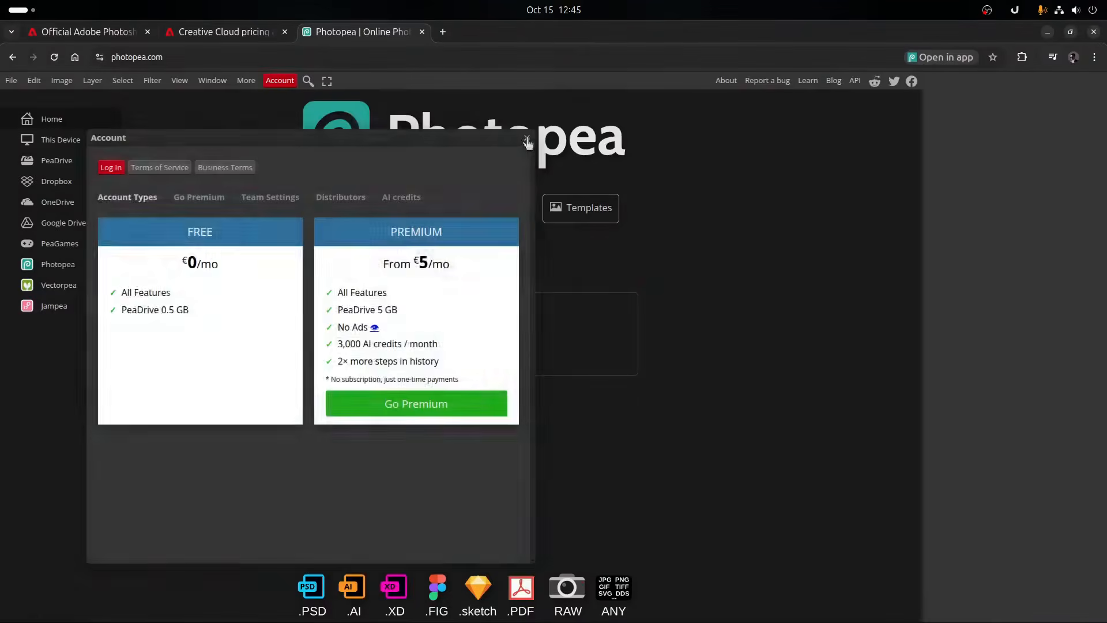
pyautogui.click(527, 137)
# - Browse the available interface languages and switch Photopea to Bahasa Indonesia
pyautogui.click(247, 81)
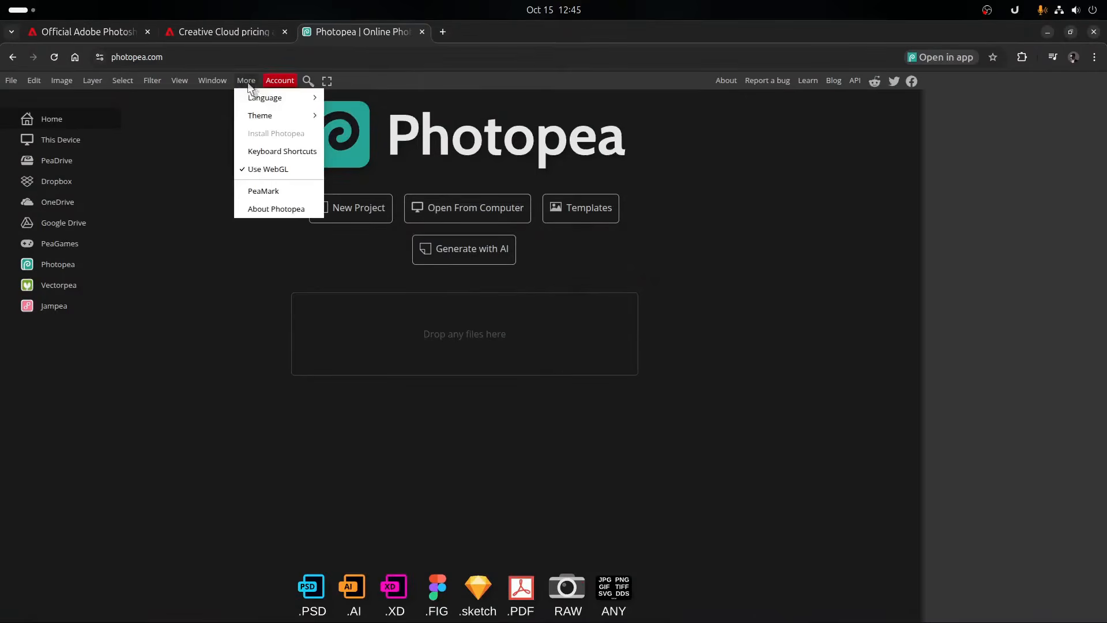
pyautogui.moveTo(268, 101)
pyautogui.scroll(-1, 396, 307)
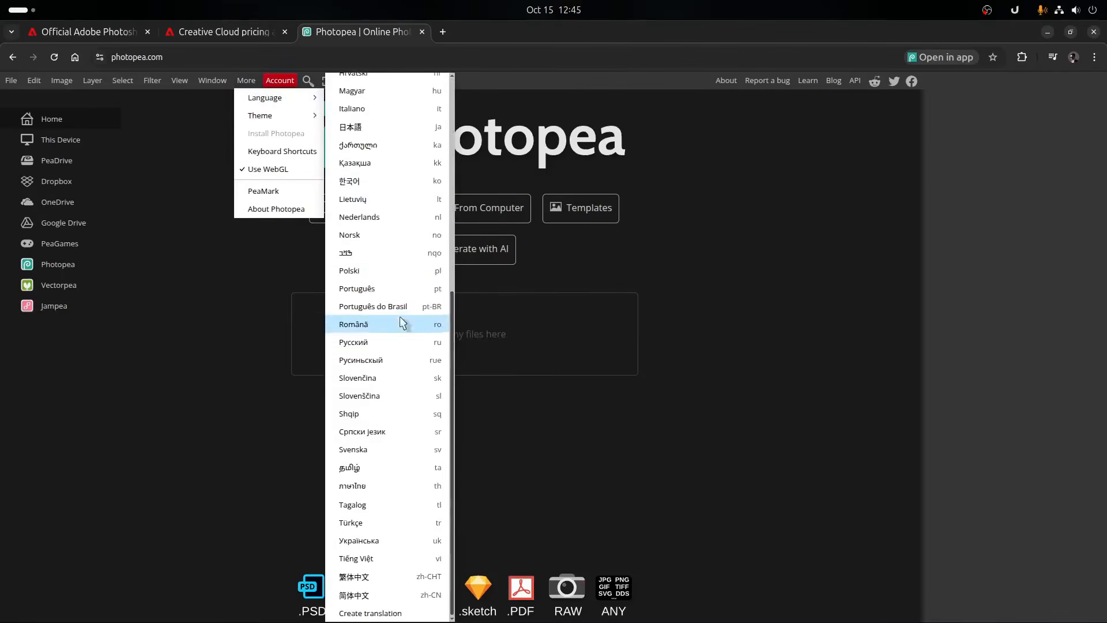
pyautogui.scroll(1, 406, 316)
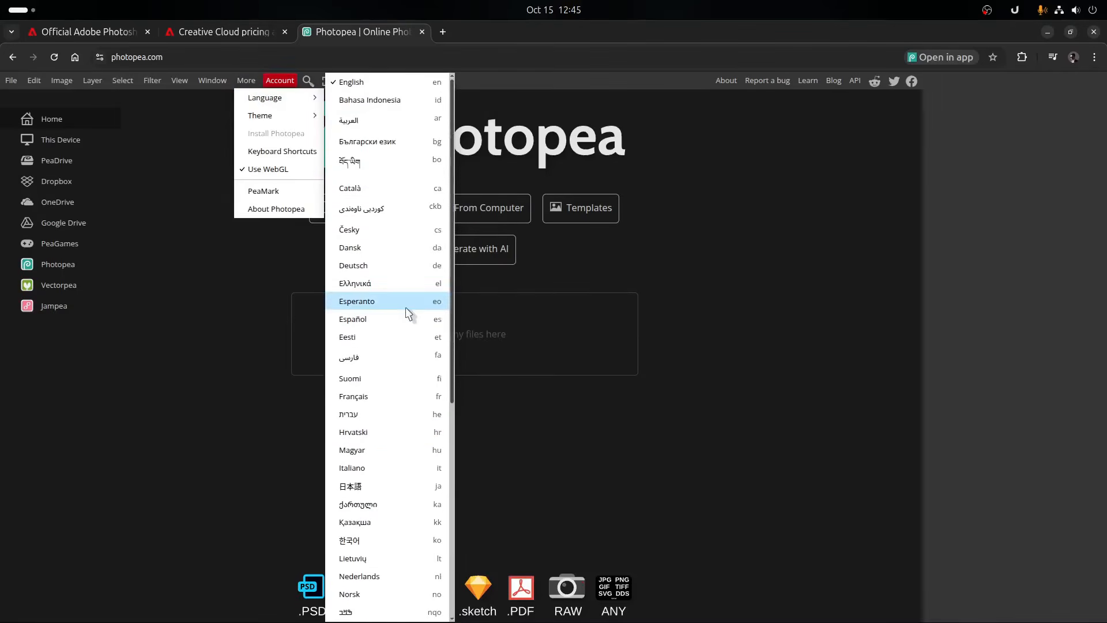
pyautogui.click(386, 101)
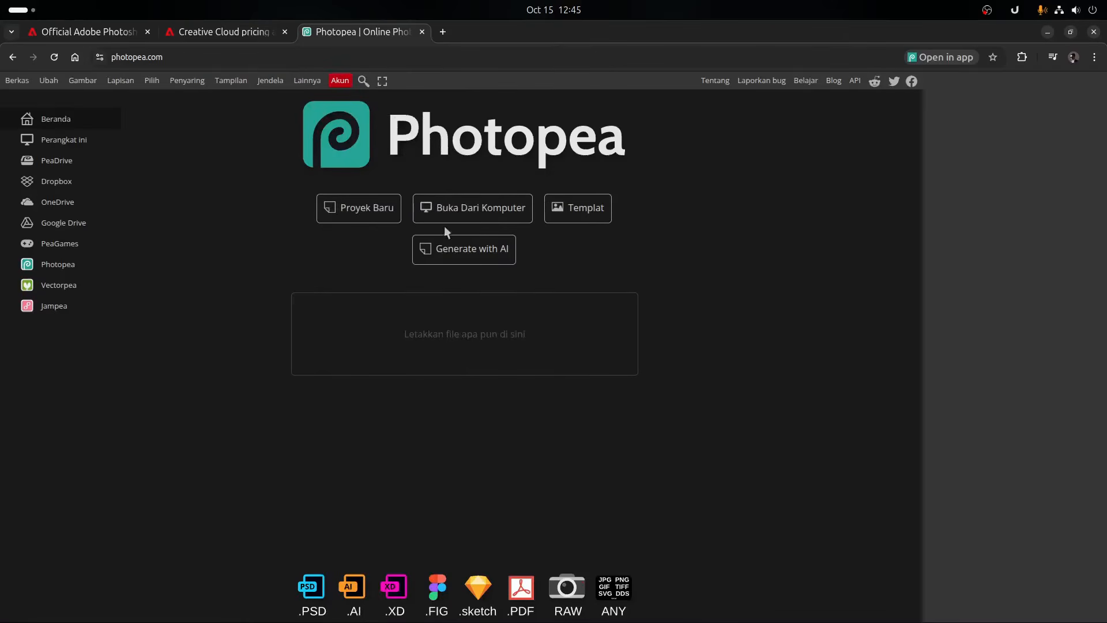
# - Switch the interface language back to English
pyautogui.click(339, 81)
pyautogui.moveTo(322, 98)
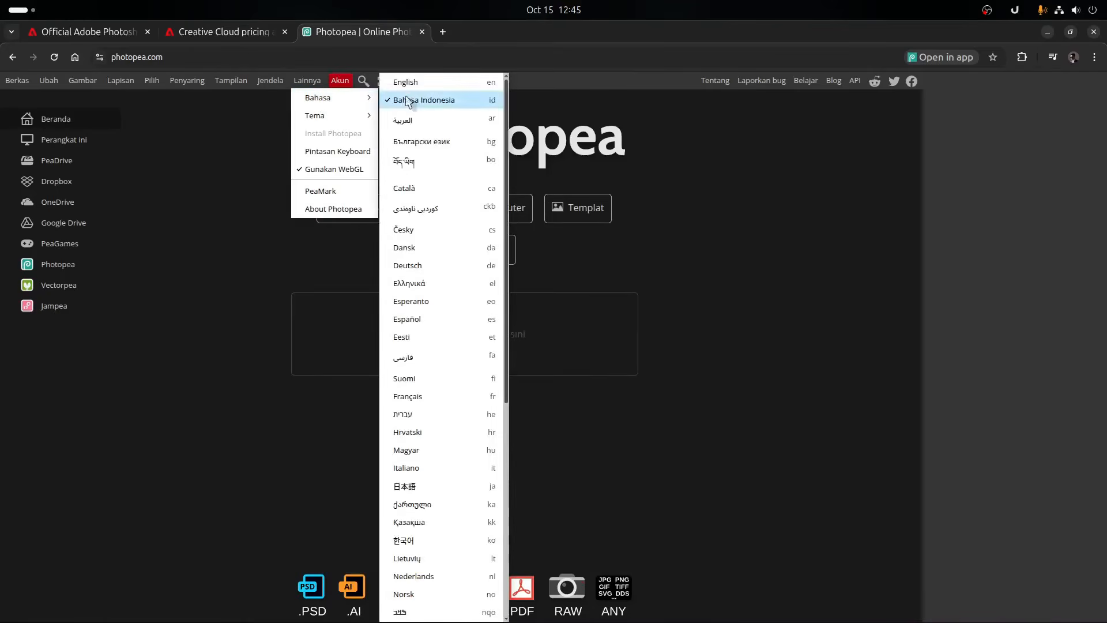
pyautogui.click(408, 84)
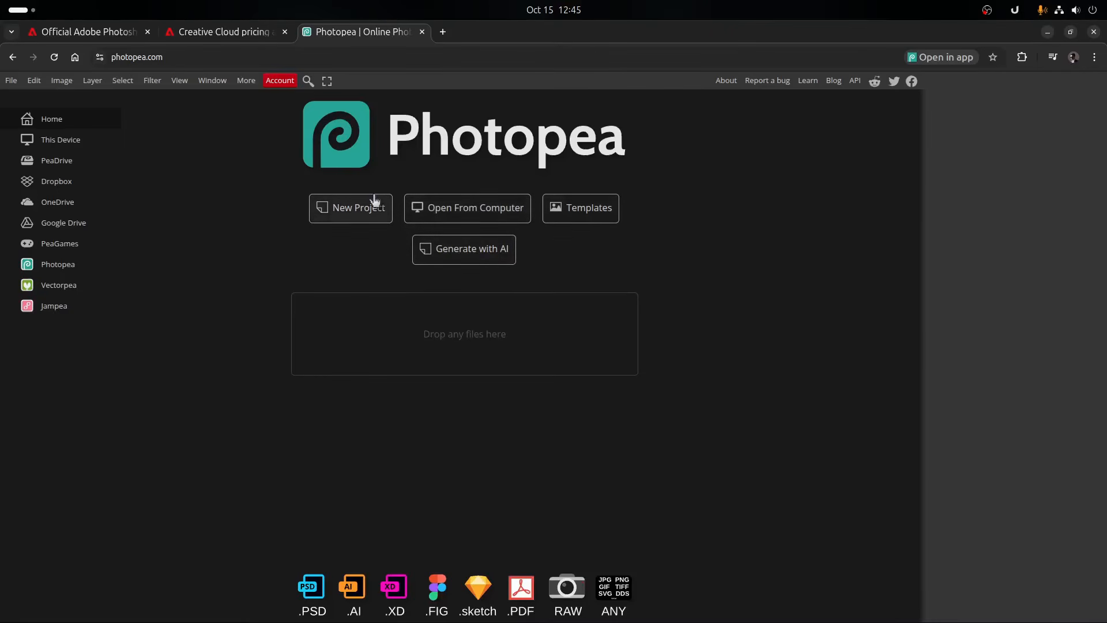
# - Open the new project settings and look through the Print, Photo, Screen and Mobile size presets
pyautogui.click(358, 213)
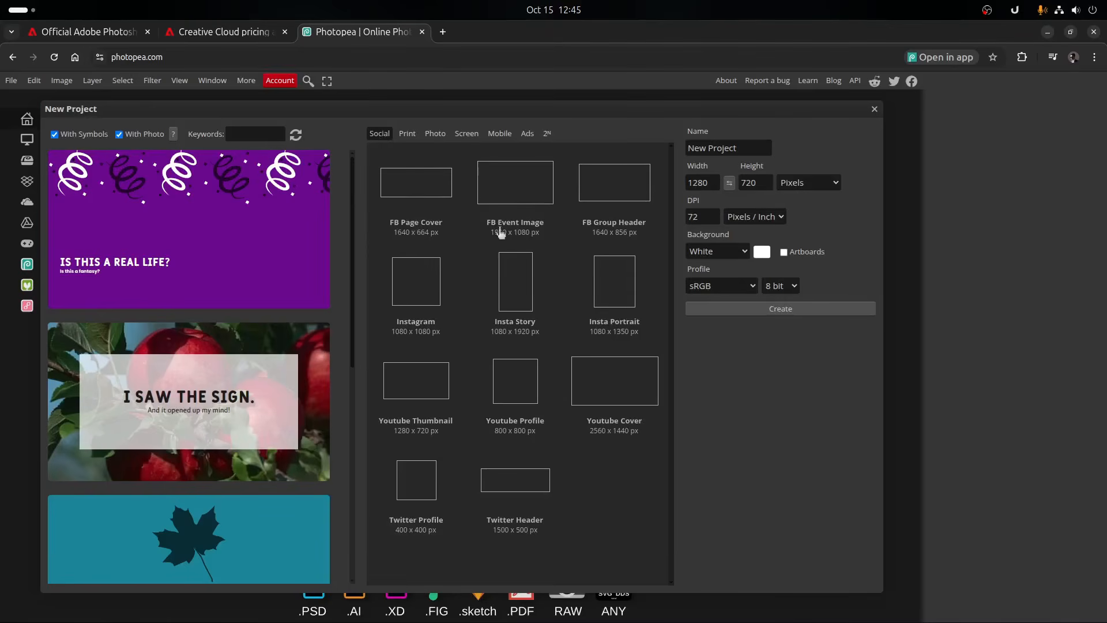
pyautogui.click(414, 133)
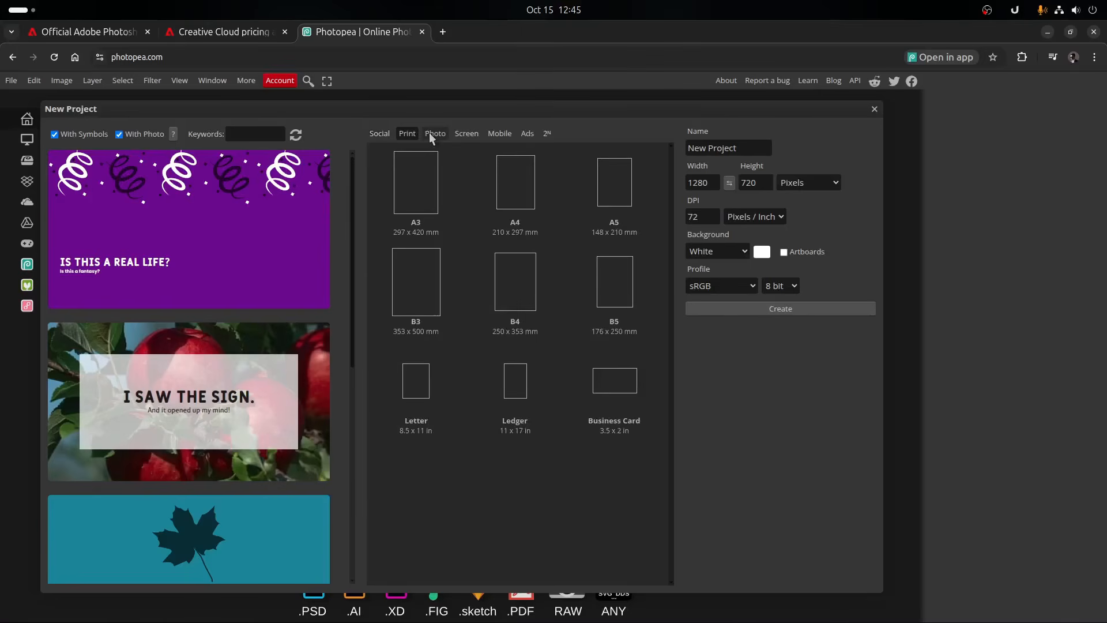
pyautogui.click(443, 133)
pyautogui.click(460, 134)
pyautogui.click(492, 133)
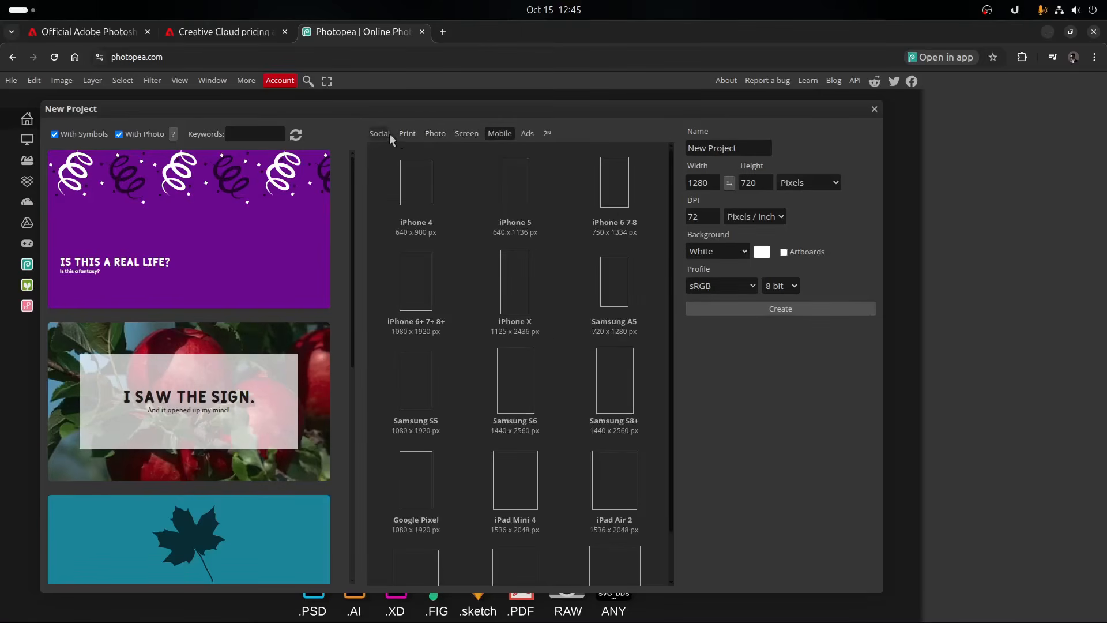
pyautogui.scroll(-1, 548, 338)
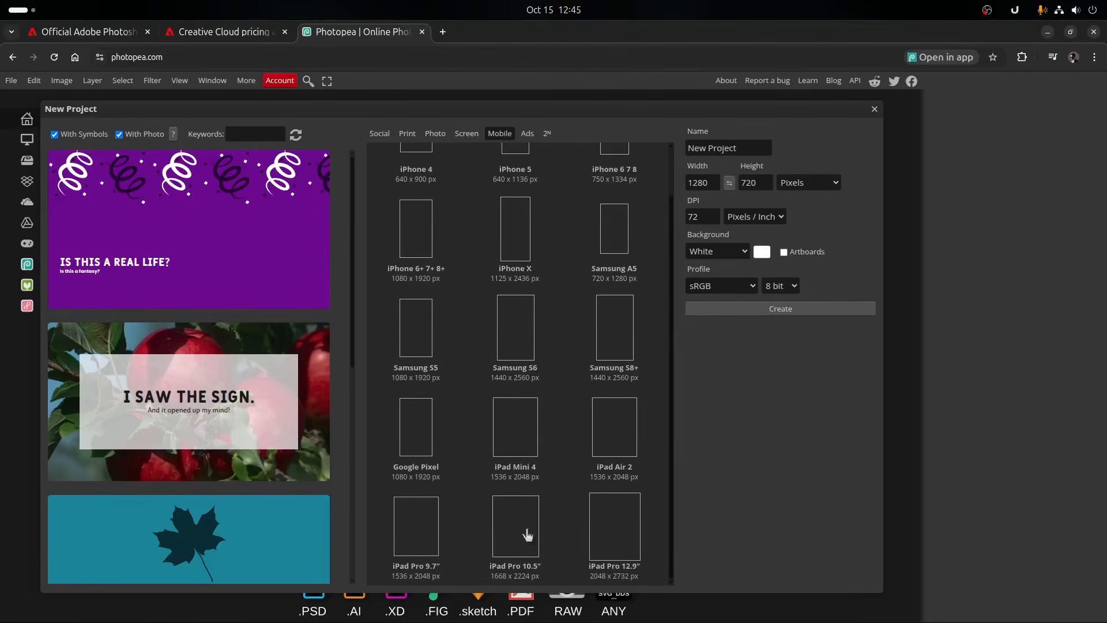
pyautogui.scroll(1, 603, 550)
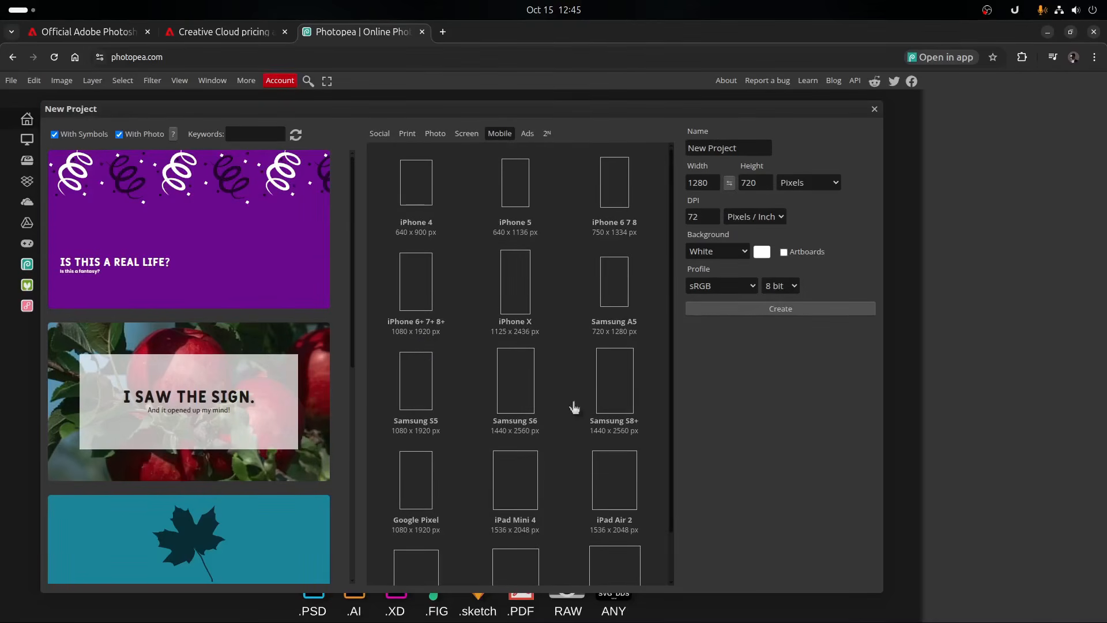
pyautogui.scroll(-1, 577, 415)
pyautogui.scroll(1, 437, 450)
# - Create a project named "Youtube Thumbnail" from the Social preset Youtube Thumbnail at 1280 x 720 px
pyautogui.click(378, 133)
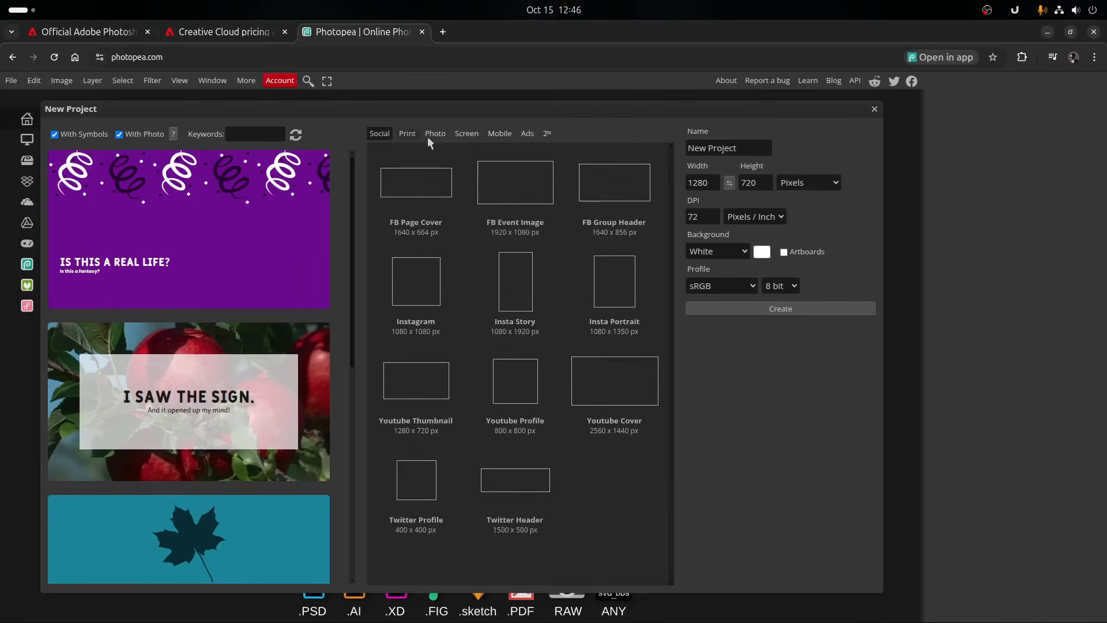
pyautogui.click(424, 391)
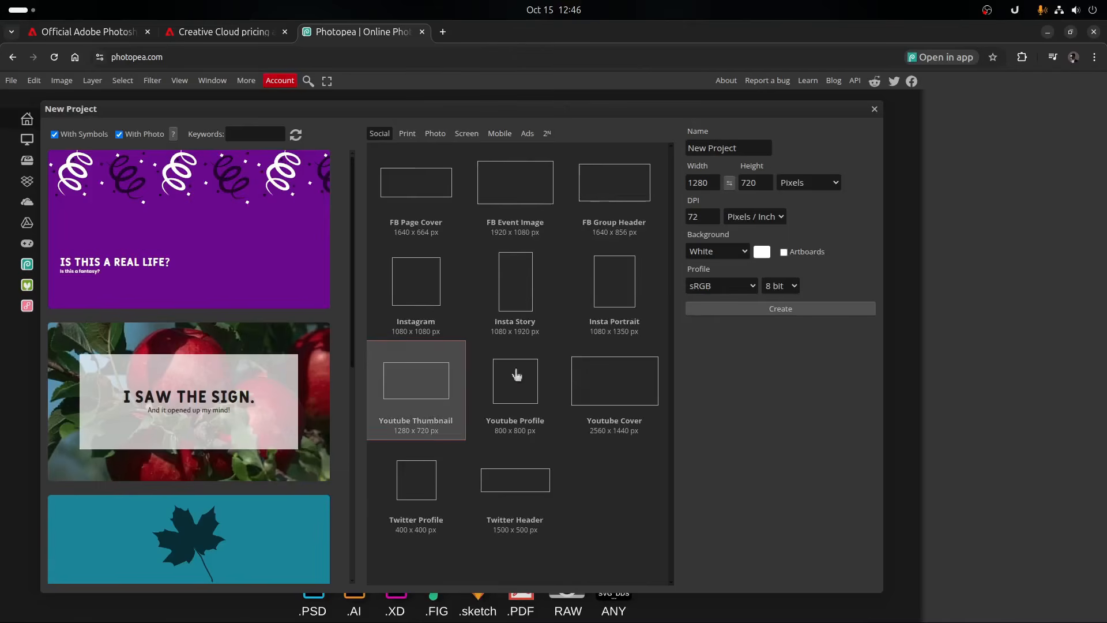
pyautogui.tripleClick(724, 151)
pyautogui.write('Youtube Thumbnail')
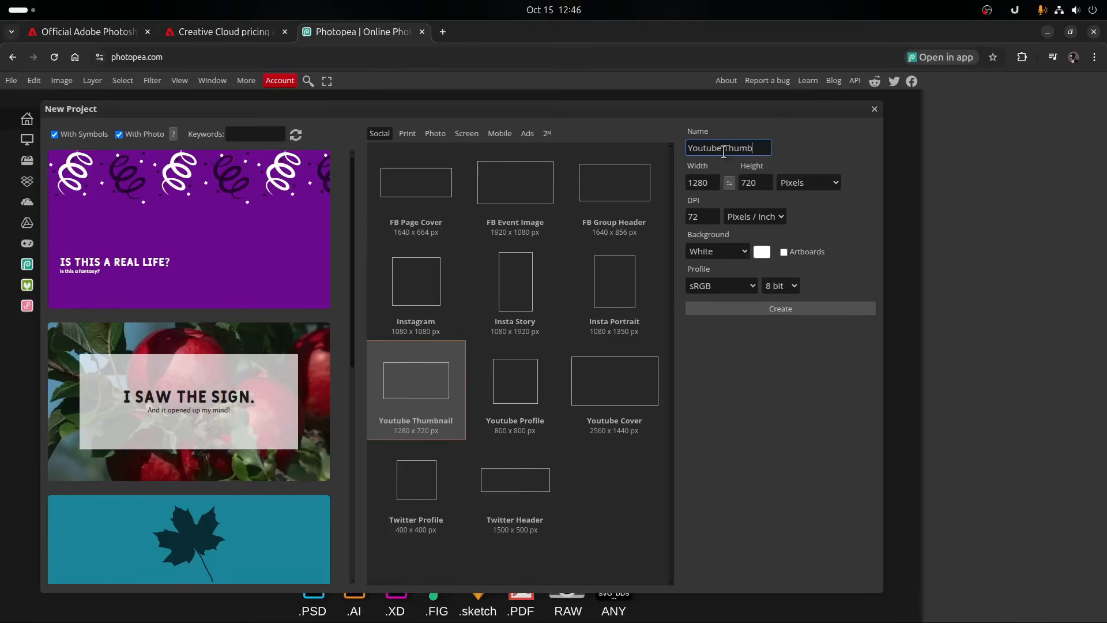
pyautogui.click(729, 310)
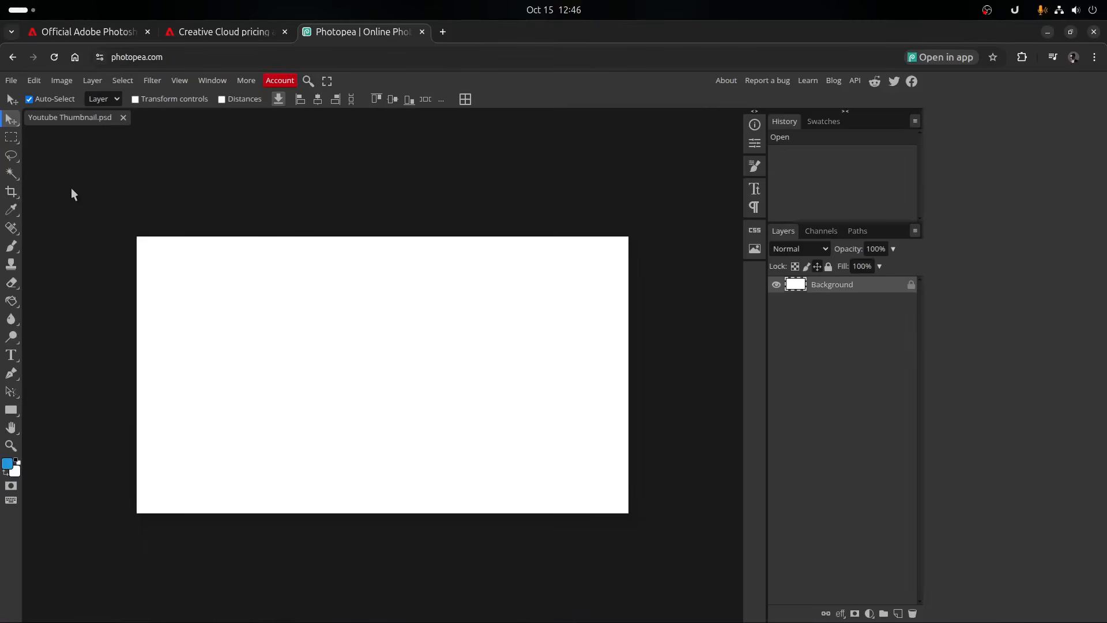
# - Examine the editing tools and their variants, from Lasso Select through healing, blur and pen tools to the rectangle shape tool
pyautogui.click(11, 164)
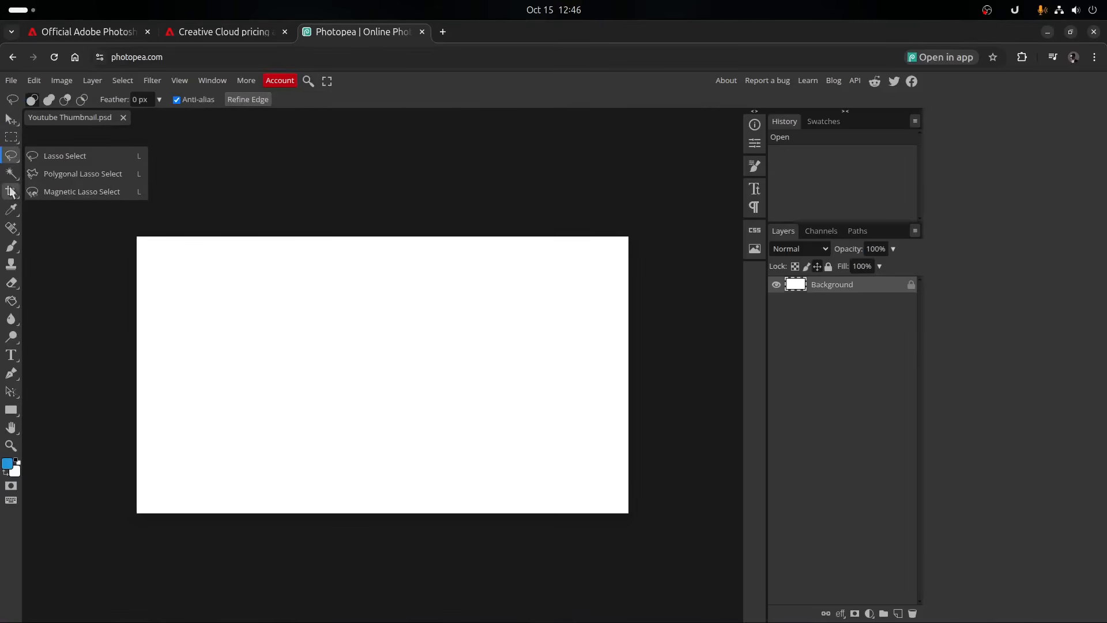
pyautogui.click(11, 191)
pyautogui.click(11, 210)
pyautogui.click(11, 233)
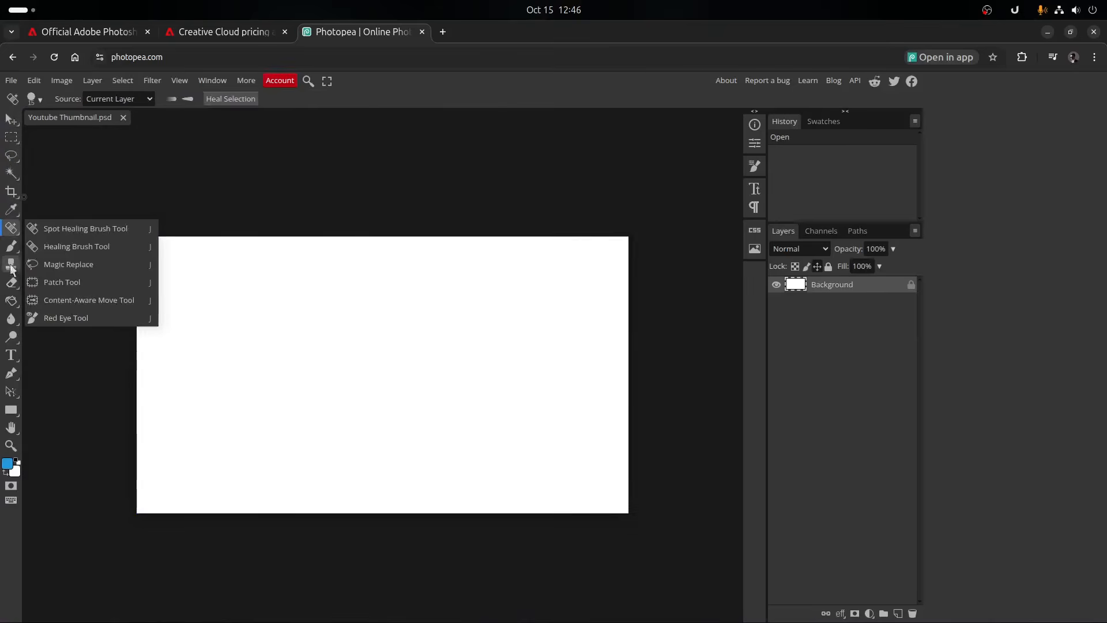
pyautogui.click(12, 282)
pyautogui.click(12, 302)
pyautogui.click(12, 318)
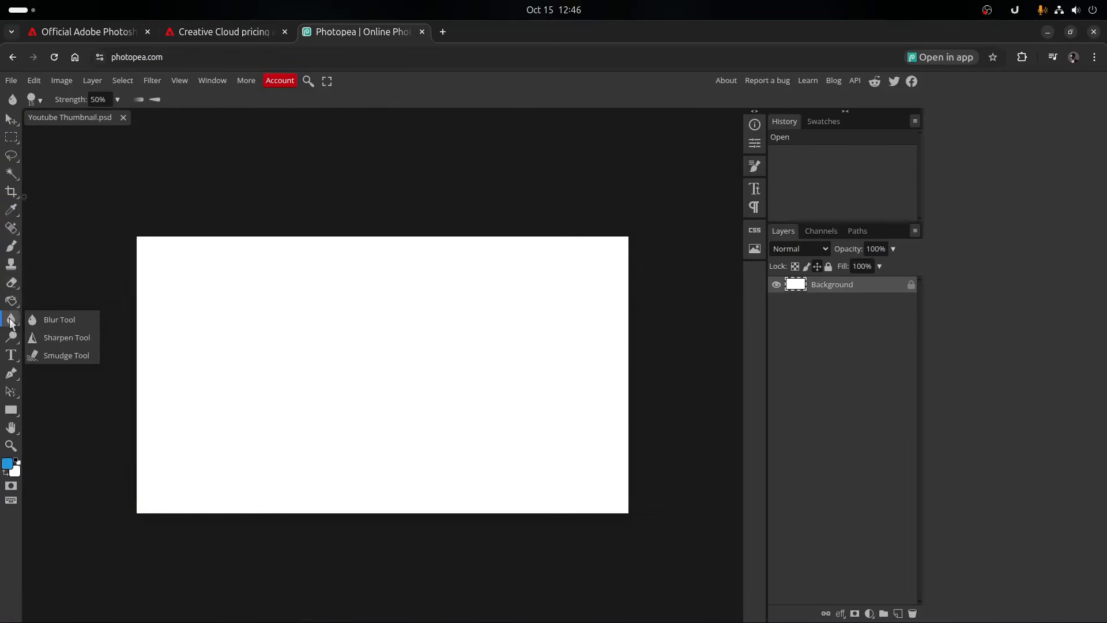
pyautogui.click(11, 337)
pyautogui.click(11, 354)
pyautogui.click(11, 373)
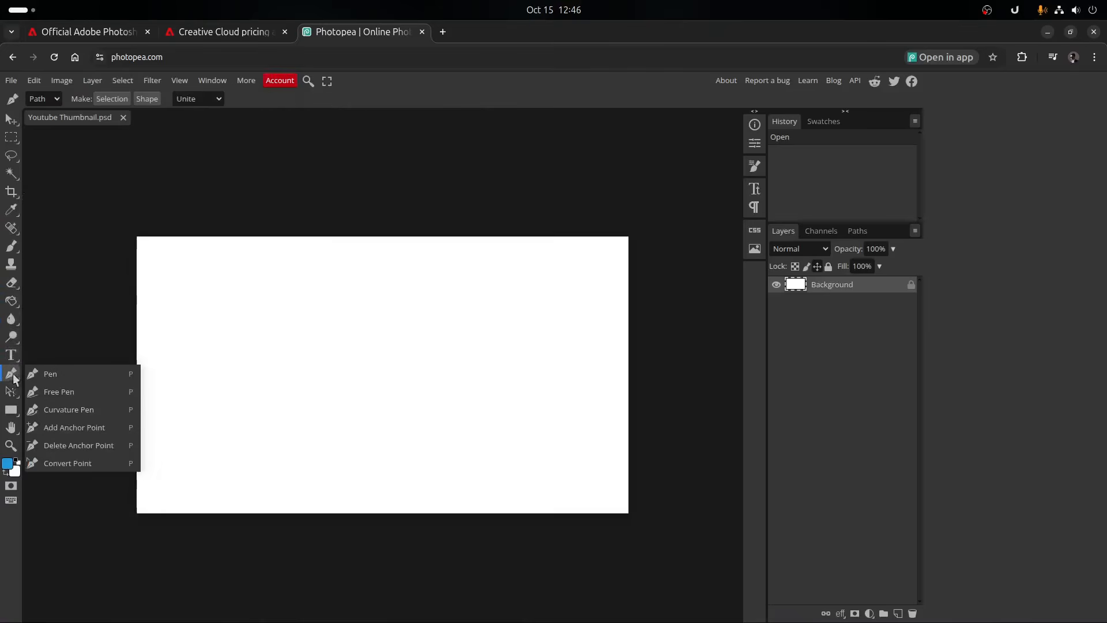
pyautogui.click(11, 392)
pyautogui.click(12, 410)
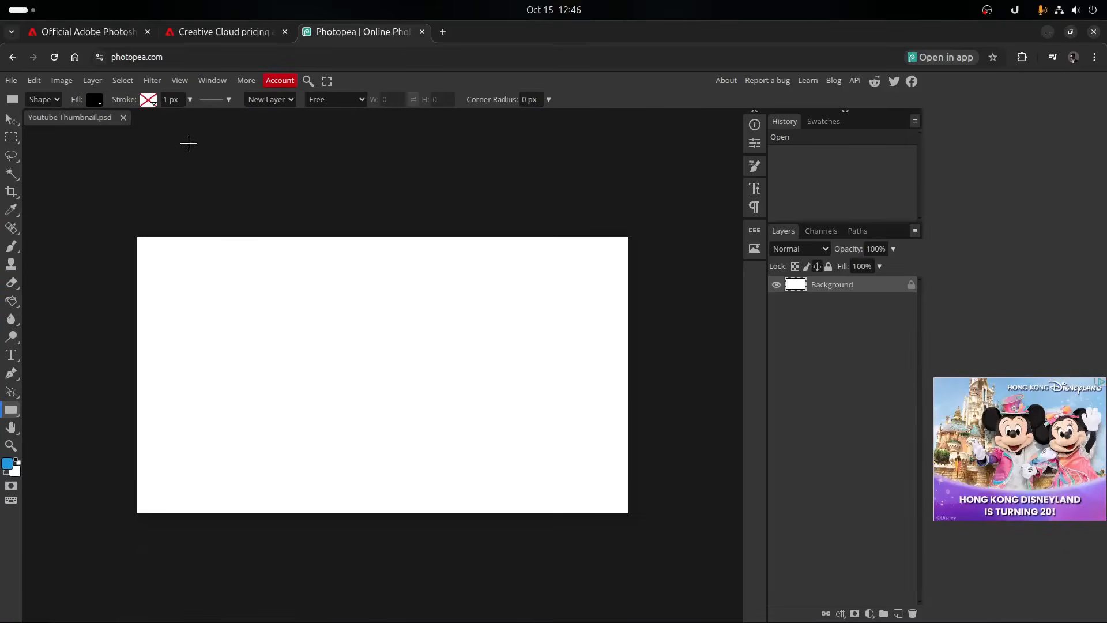
# - Open Gaekyo 18.png from the Pictures folder and move the robot illustration toward the right side of its canvas
pyautogui.click(11, 81)
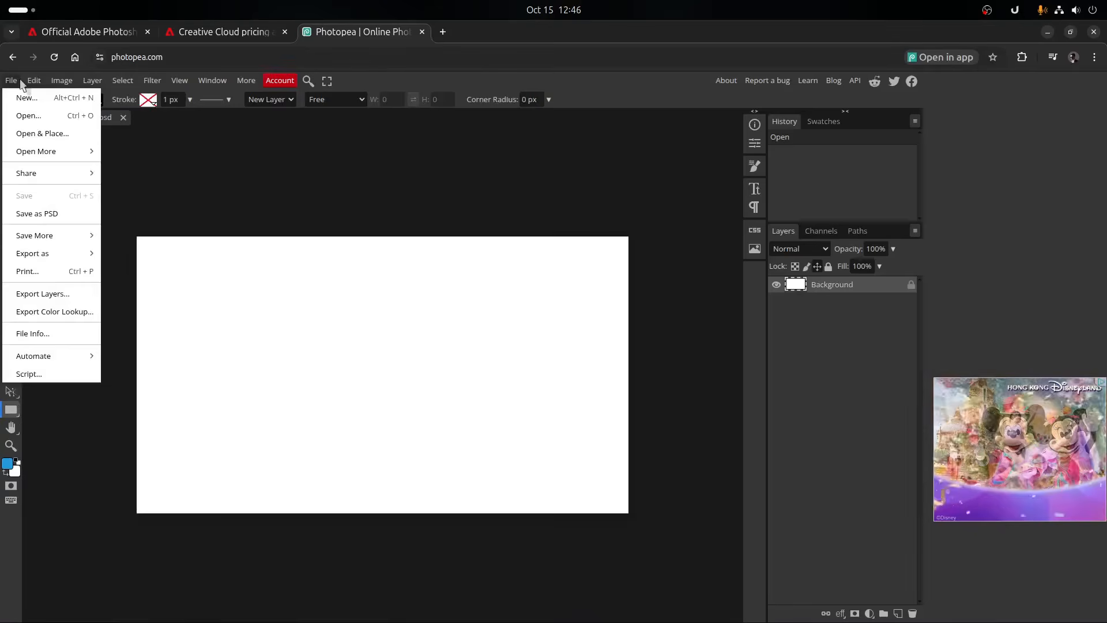
pyautogui.click(25, 116)
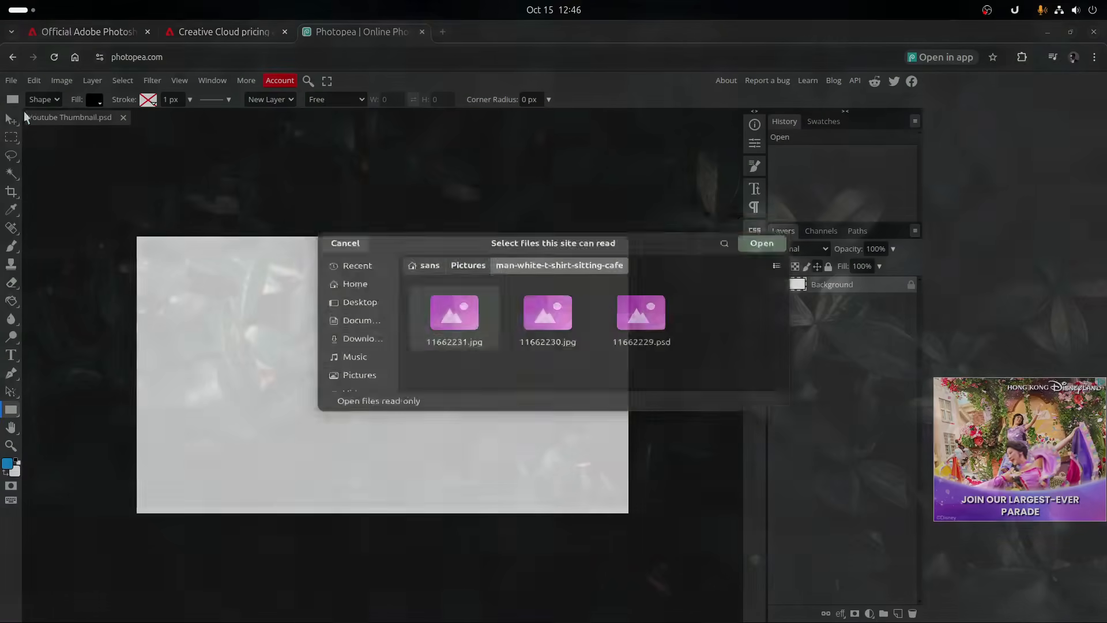
pyautogui.click(372, 385)
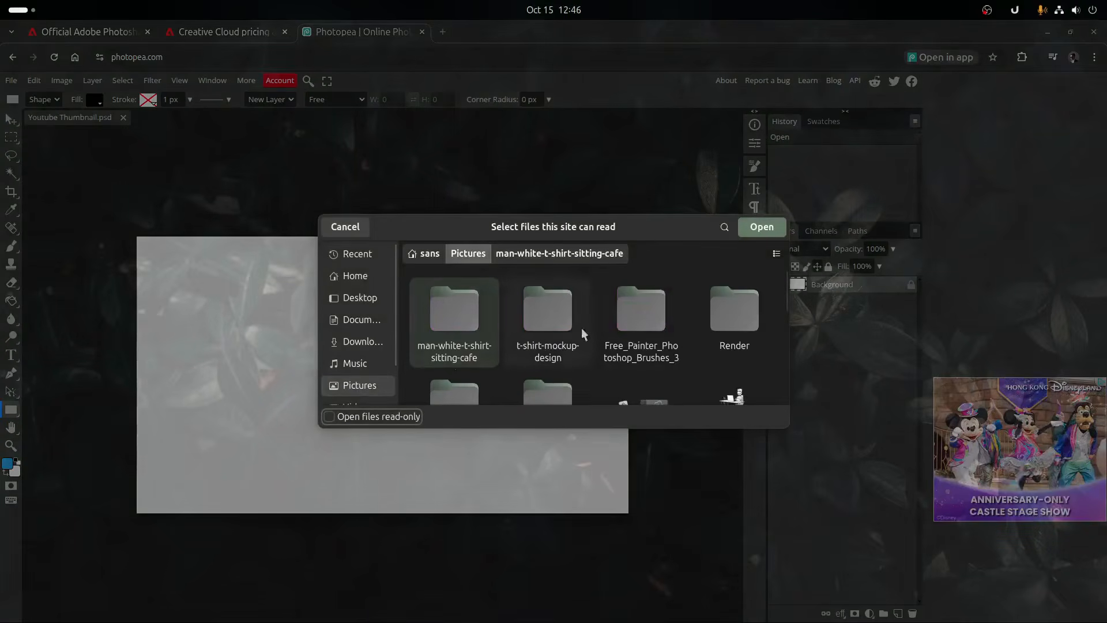
pyautogui.scroll(-1, 628, 326)
pyautogui.scroll(-1, 669, 331)
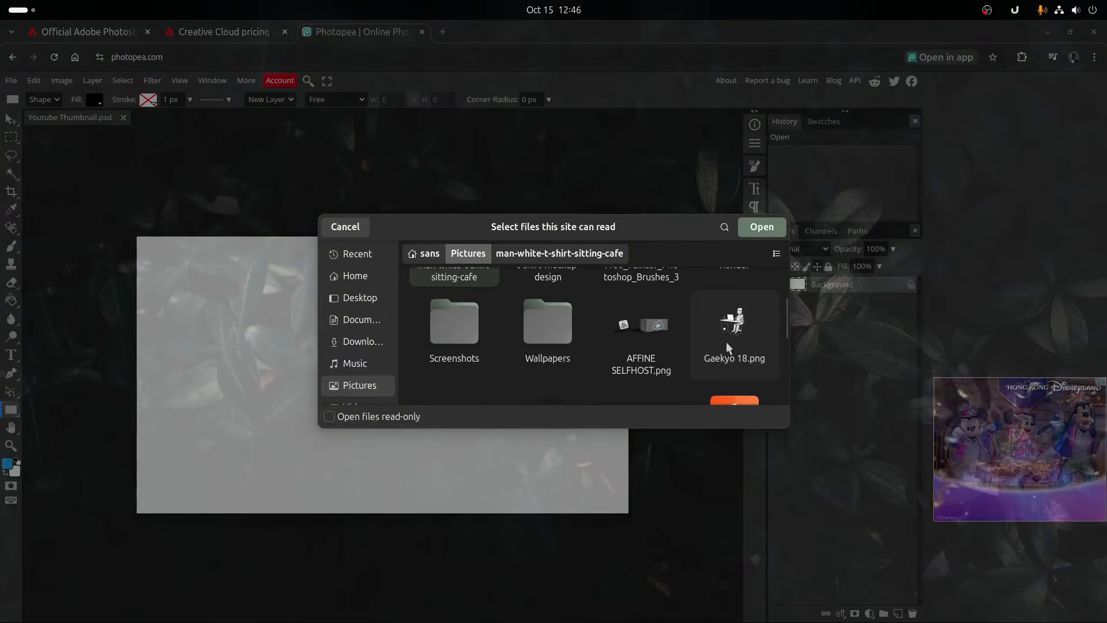
pyautogui.scroll(-2, 728, 344)
pyautogui.click(729, 287)
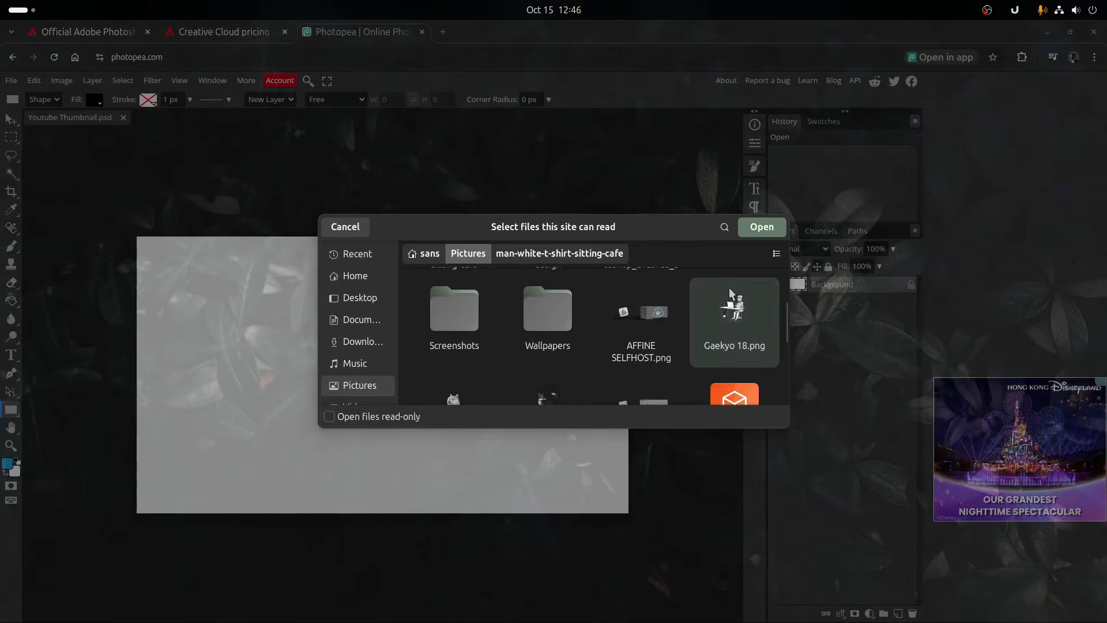
pyautogui.doubleClick(732, 321)
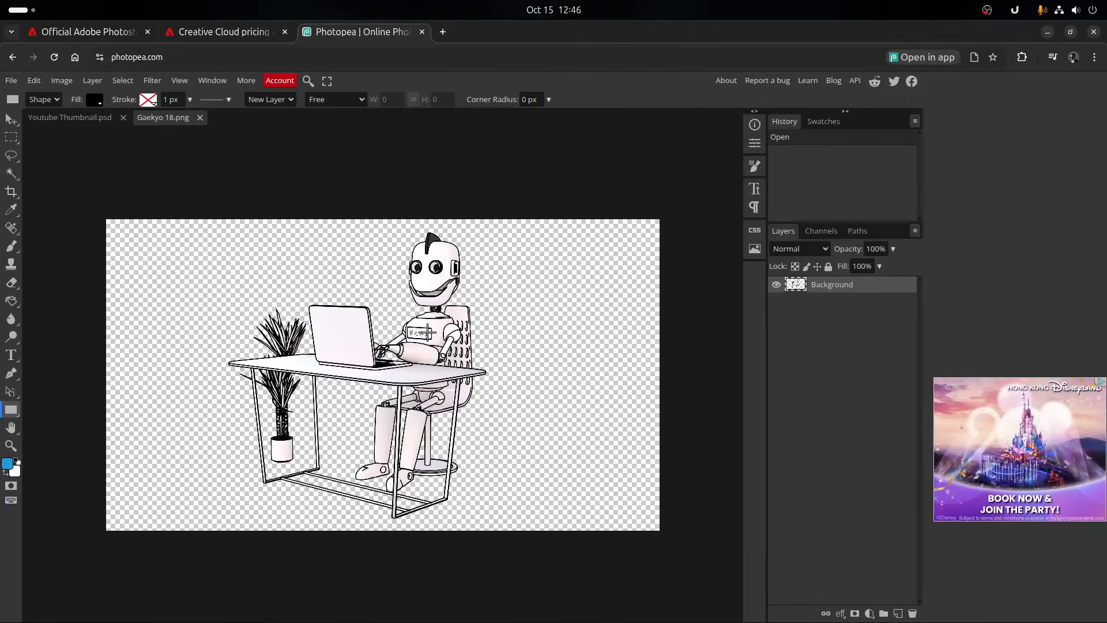
pyautogui.press('v')
pyautogui.moveTo(393, 339); pyautogui.dragTo(504, 331)
# - Apply a Black & White adjustment to the robot image with Yellow 300, Green 231 and a strongly raised Red value
pyautogui.click(68, 83)
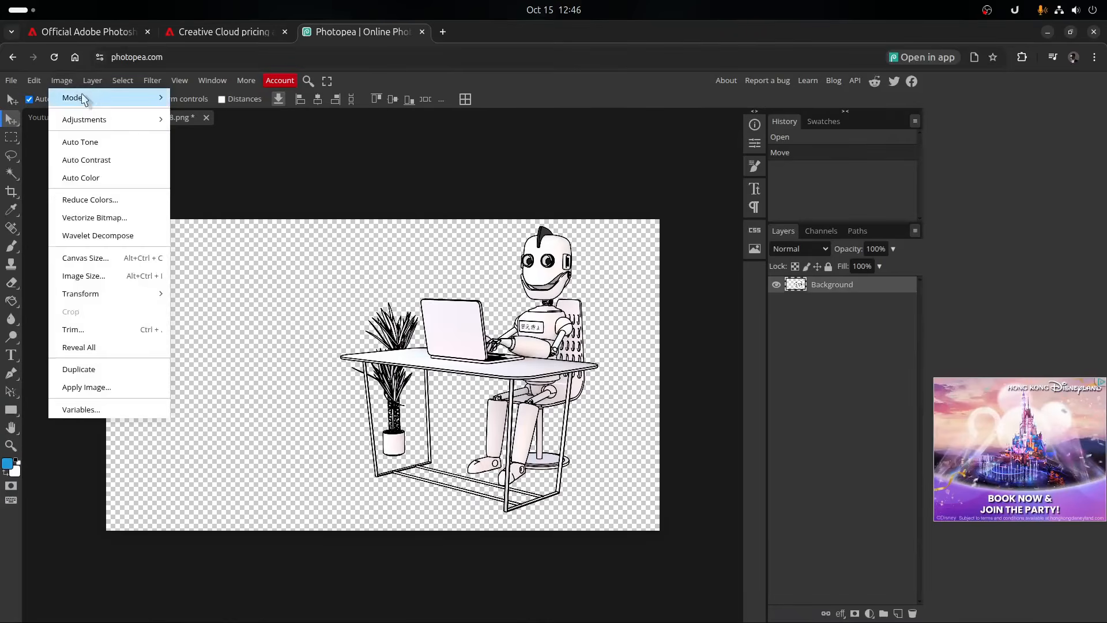
pyautogui.moveTo(127, 99)
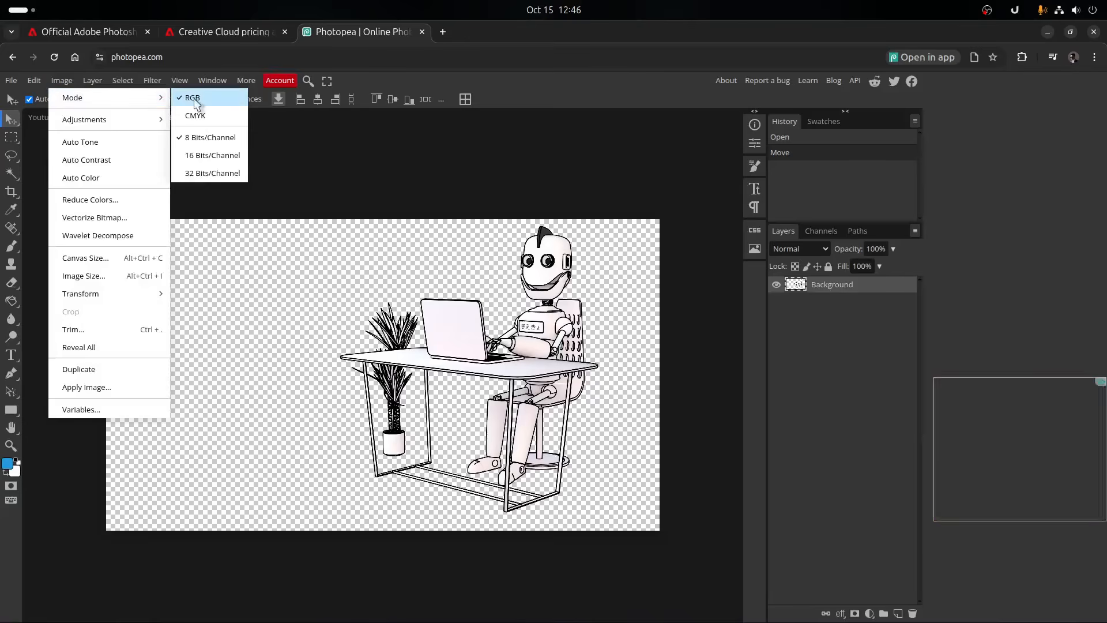
pyautogui.moveTo(147, 120)
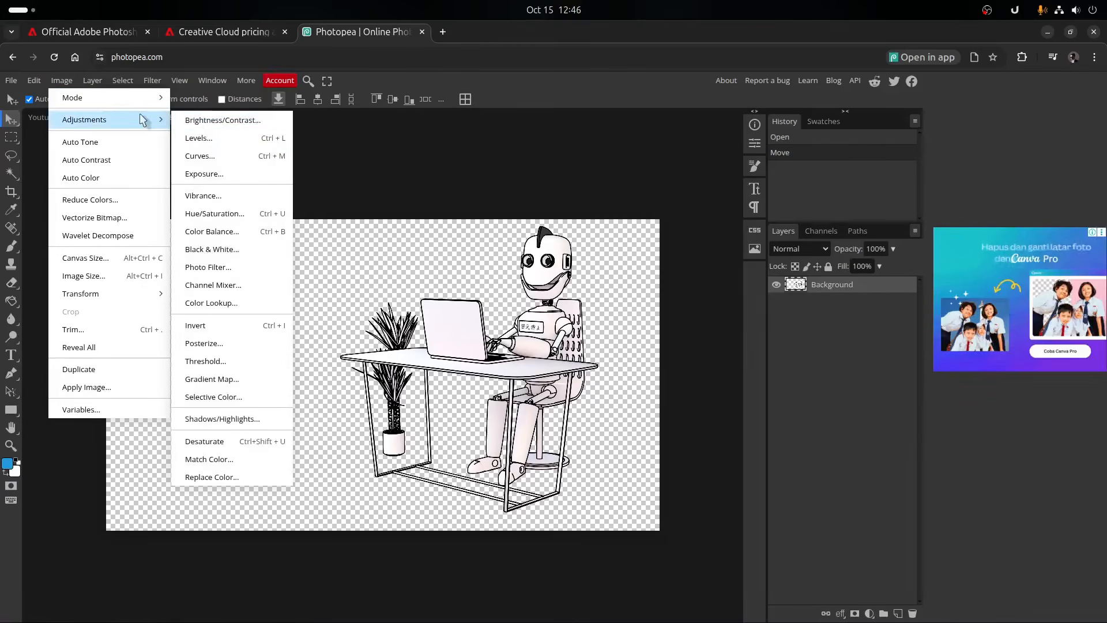
pyautogui.click(225, 251)
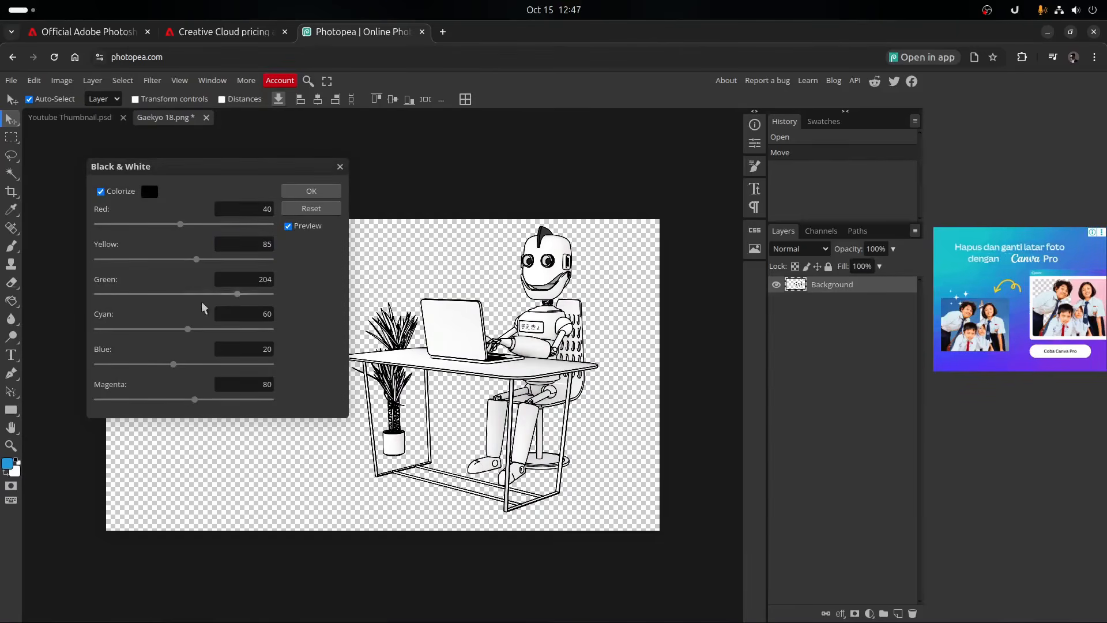
pyautogui.moveTo(237, 296)
pyautogui.mouseDown()
pyautogui.moveTo(118, 299)
pyautogui.moveTo(323, 300)
pyautogui.moveTo(246, 296)
pyautogui.mouseUp()
pyautogui.moveTo(196, 263); pyautogui.dragTo(396, 264)
pyautogui.moveTo(180, 225); pyautogui.dragTo(316, 235)
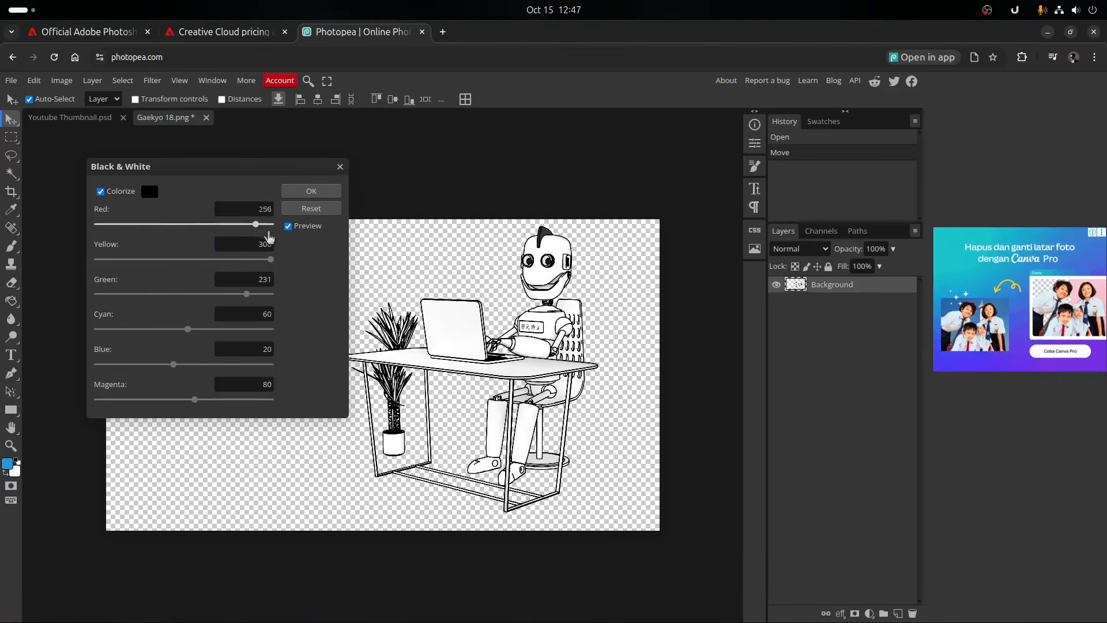
pyautogui.click(315, 192)
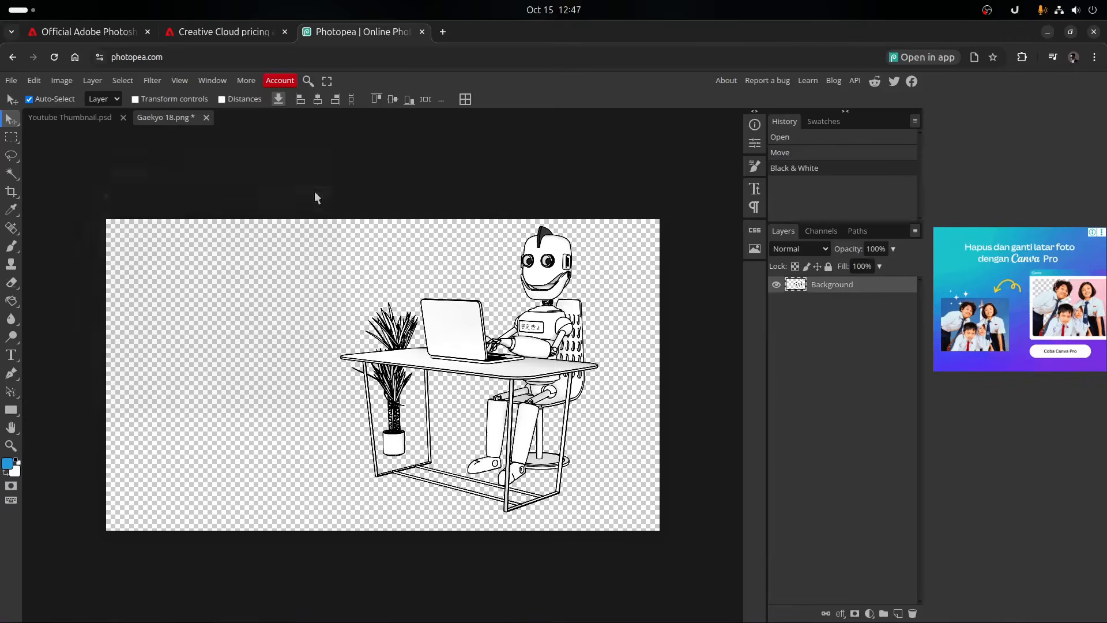
# - Add a new layer beneath the robot illustration and turn it into a Gradient Fill
pyautogui.click(898, 614)
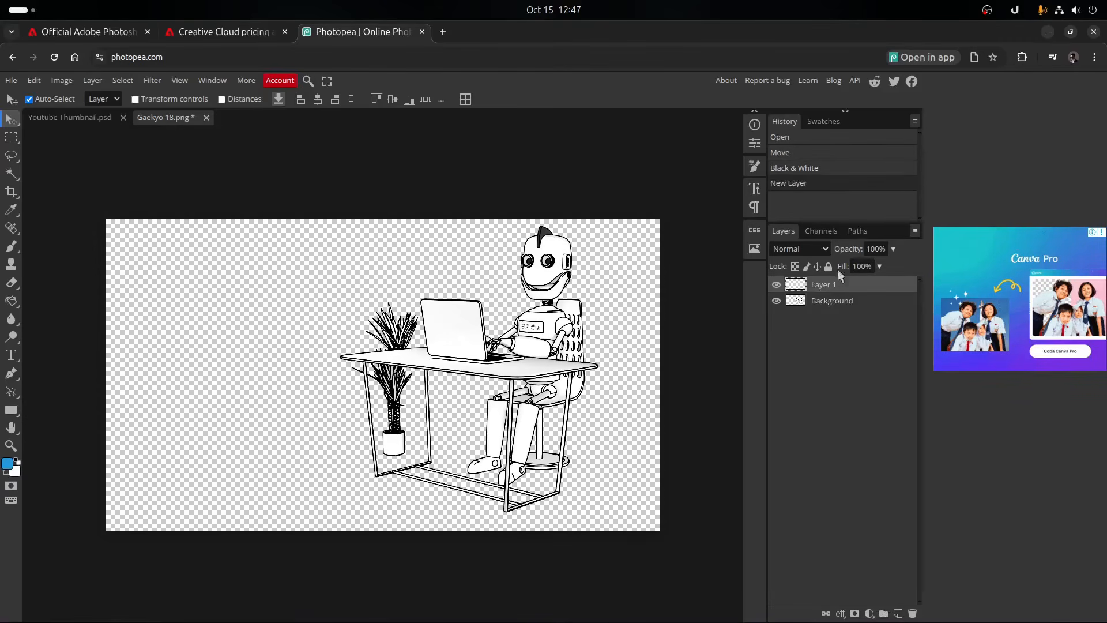
pyautogui.moveTo(840, 285); pyautogui.dragTo(846, 298)
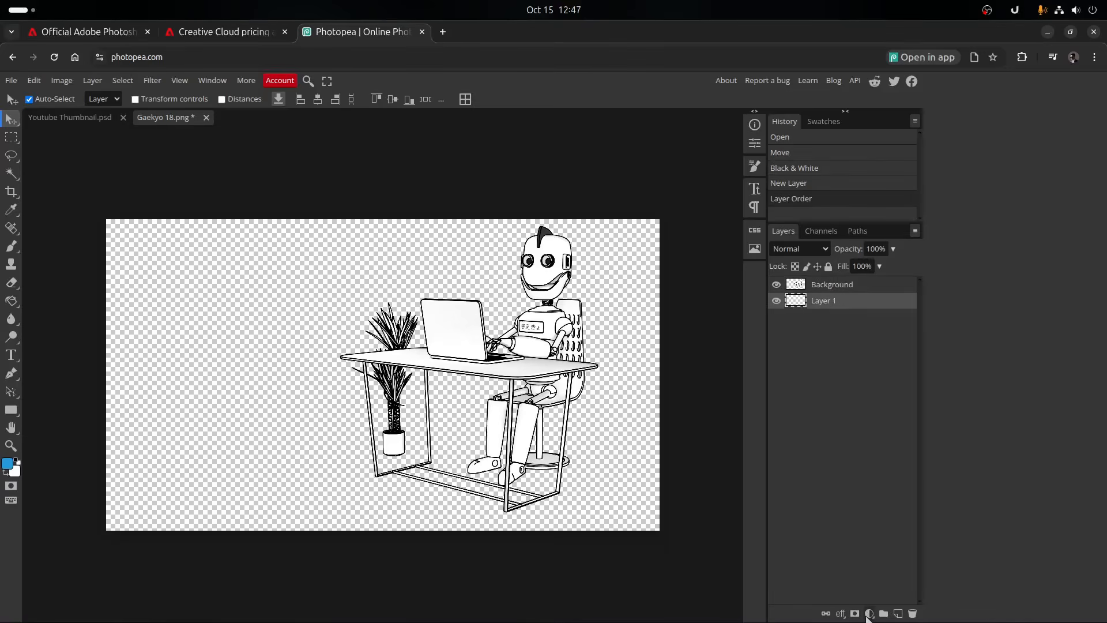
pyautogui.click(869, 614)
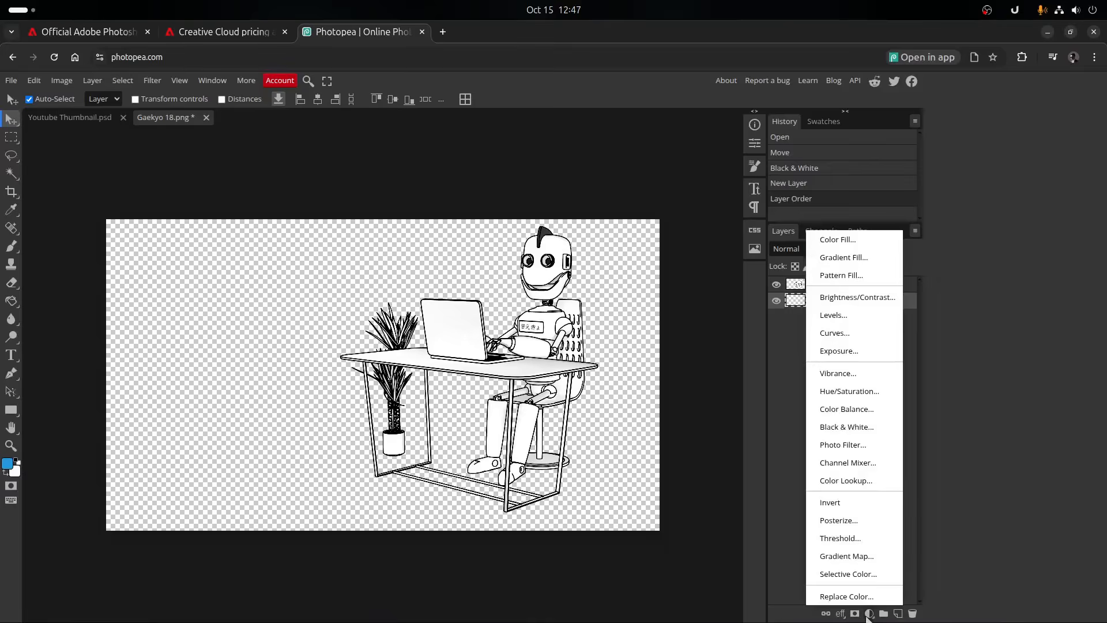
pyautogui.click(847, 255)
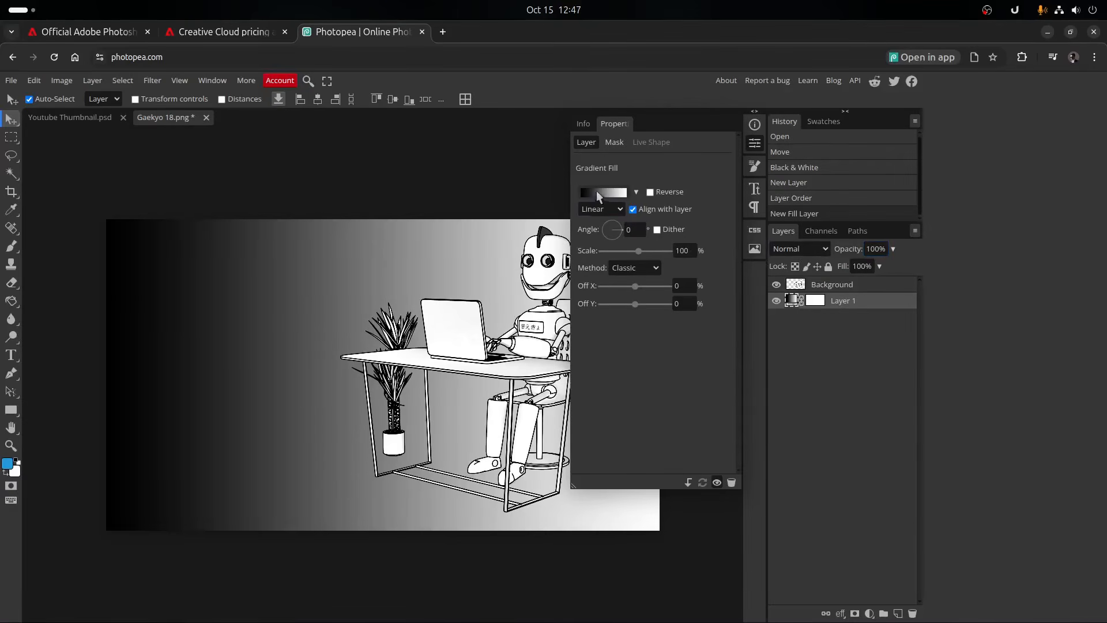
# - Inspect the black starting color of the fill layer's gradient without altering it
pyautogui.click(599, 196)
pyautogui.click(103, 313)
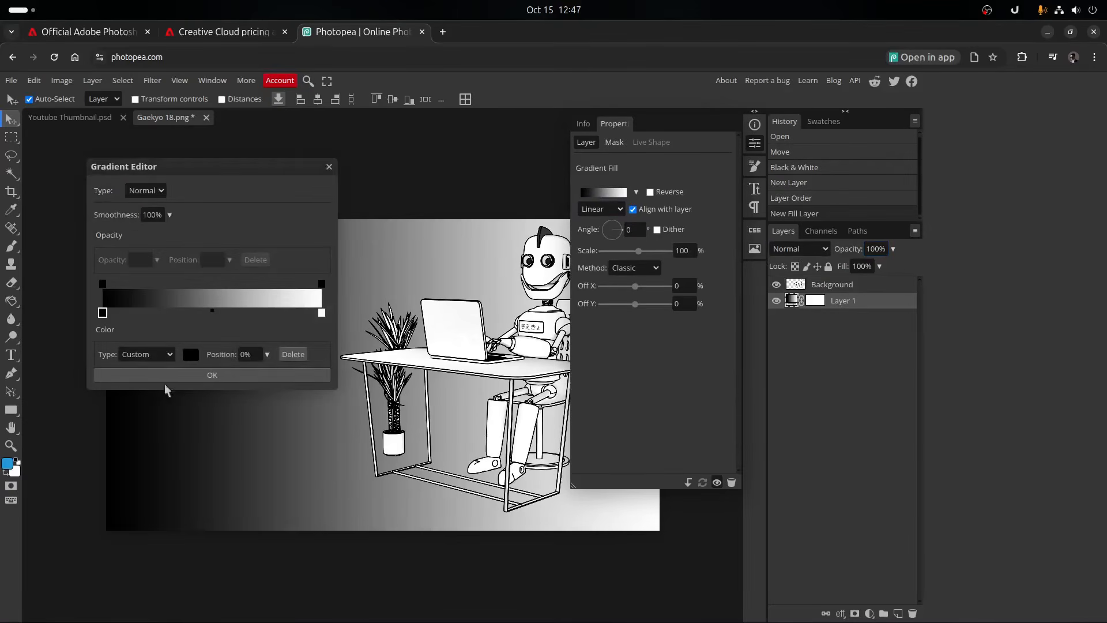
pyautogui.click(191, 355)
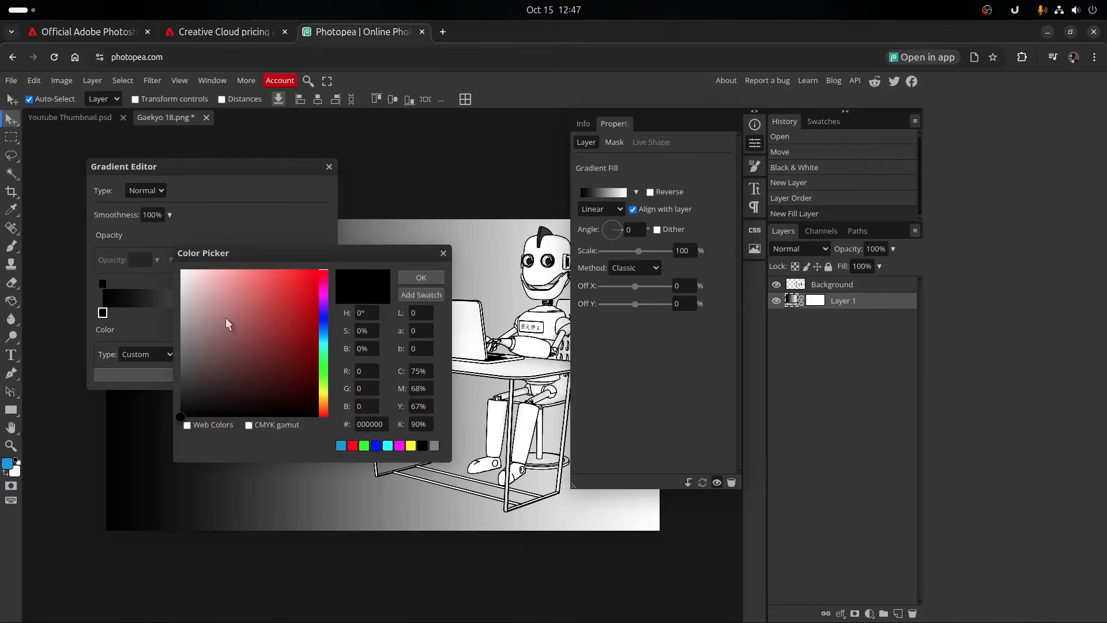
pyautogui.click(403, 277)
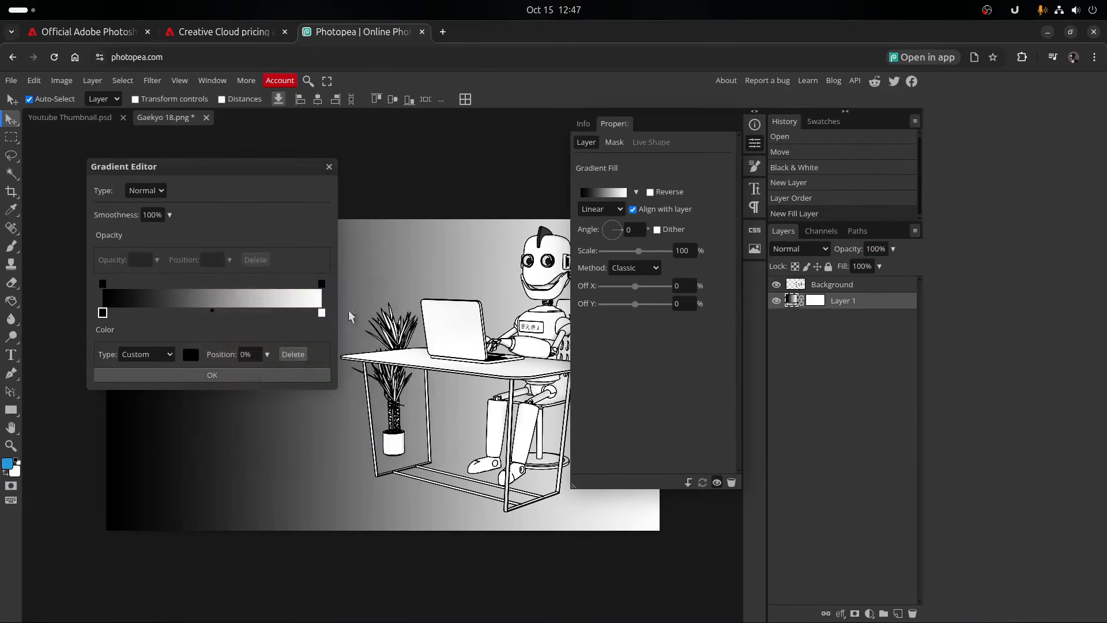
pyautogui.click(248, 375)
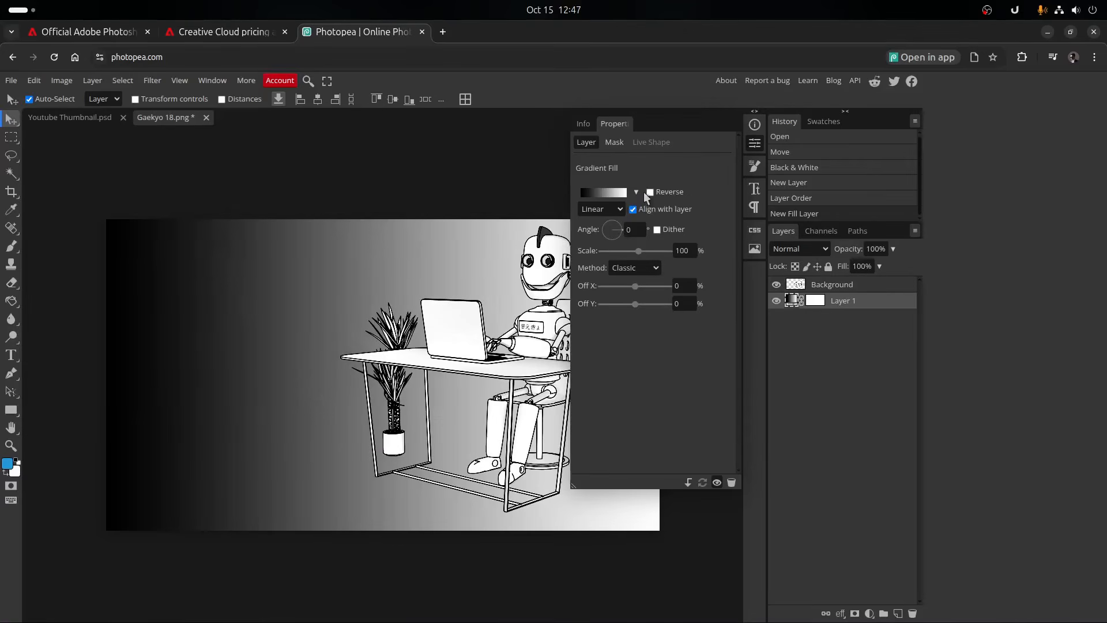
# - Set the gradient fill's style to Radial and reverse its direction
pyautogui.click(622, 209)
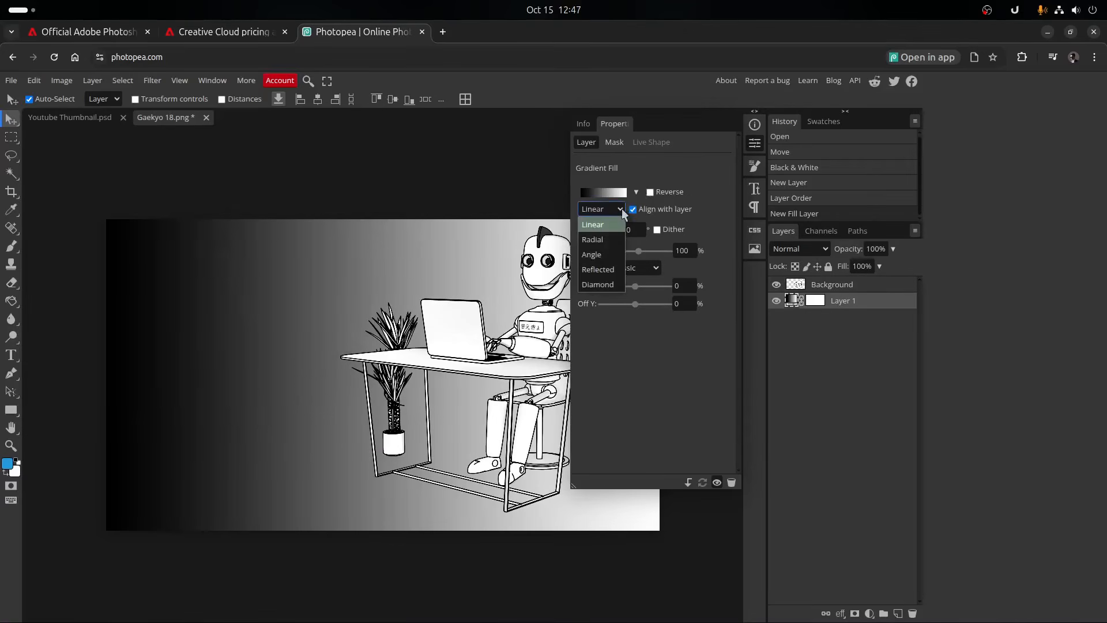
pyautogui.click(600, 238)
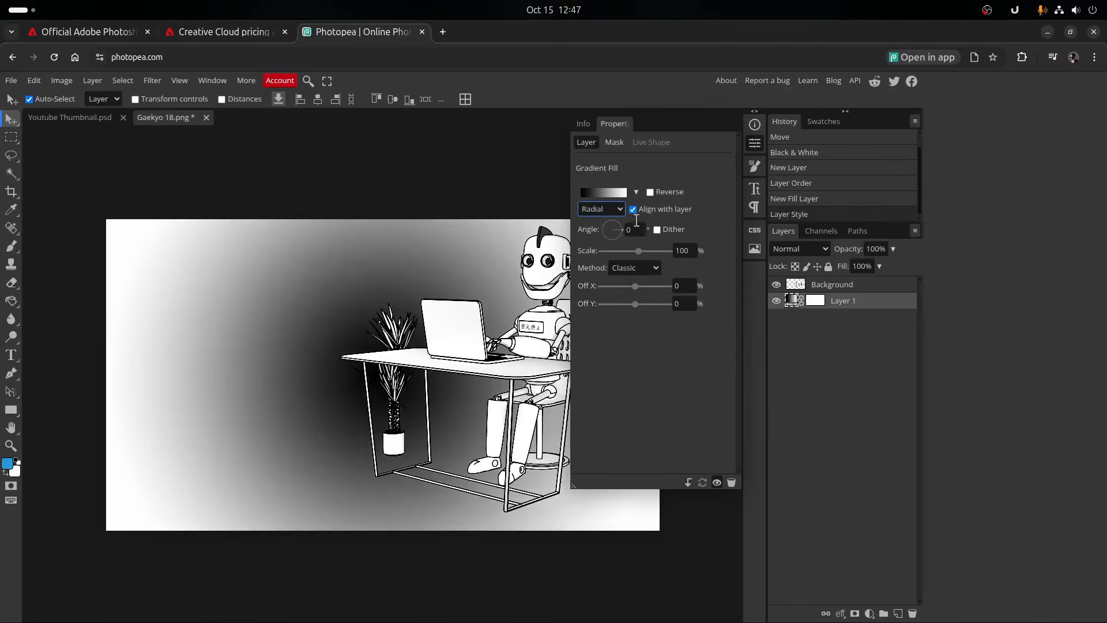
pyautogui.click(650, 192)
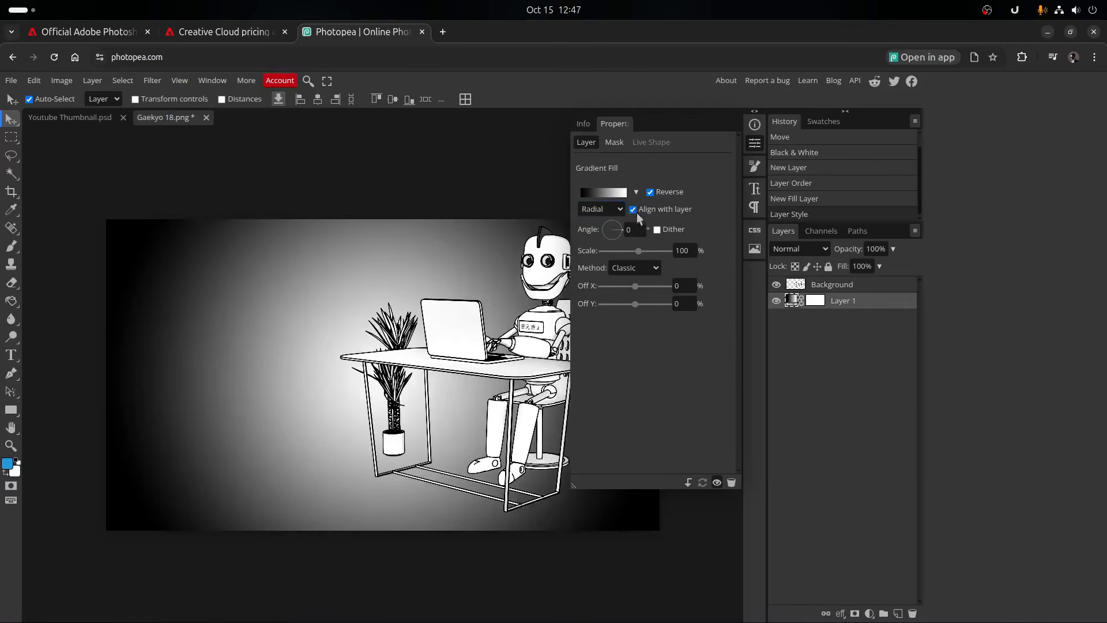
# - Change the gradient's white end stop to medium gray, deselect the layer and hide its properties
pyautogui.click(611, 194)
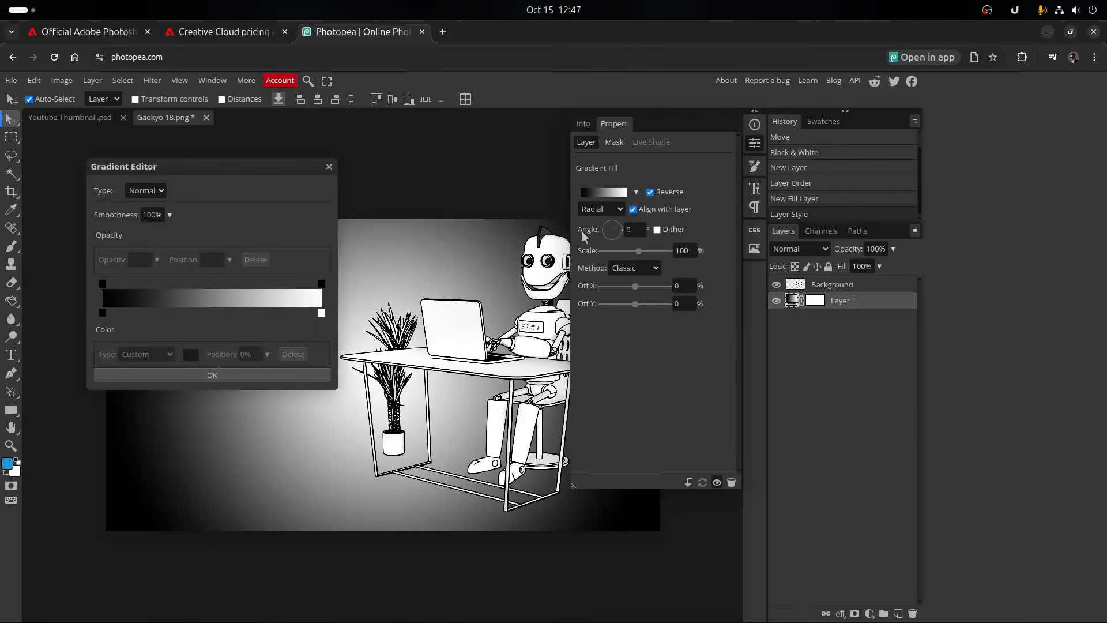
pyautogui.click(322, 313)
pyautogui.click(191, 354)
pyautogui.moveTo(203, 331); pyautogui.dragTo(159, 329)
pyautogui.click(420, 279)
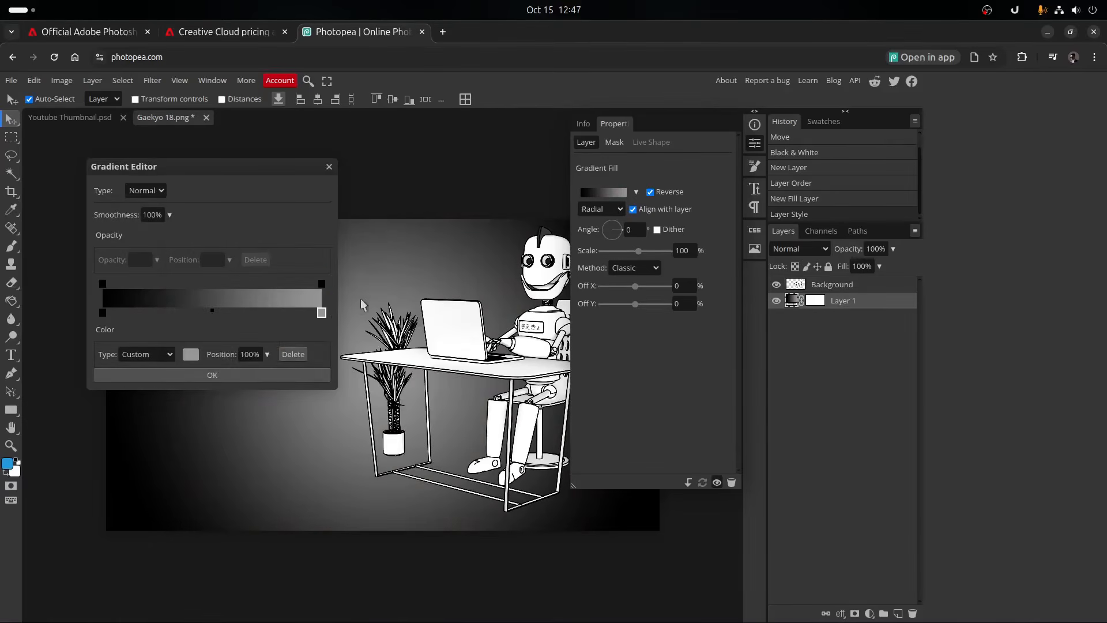
pyautogui.click(265, 372)
pyautogui.click(511, 171)
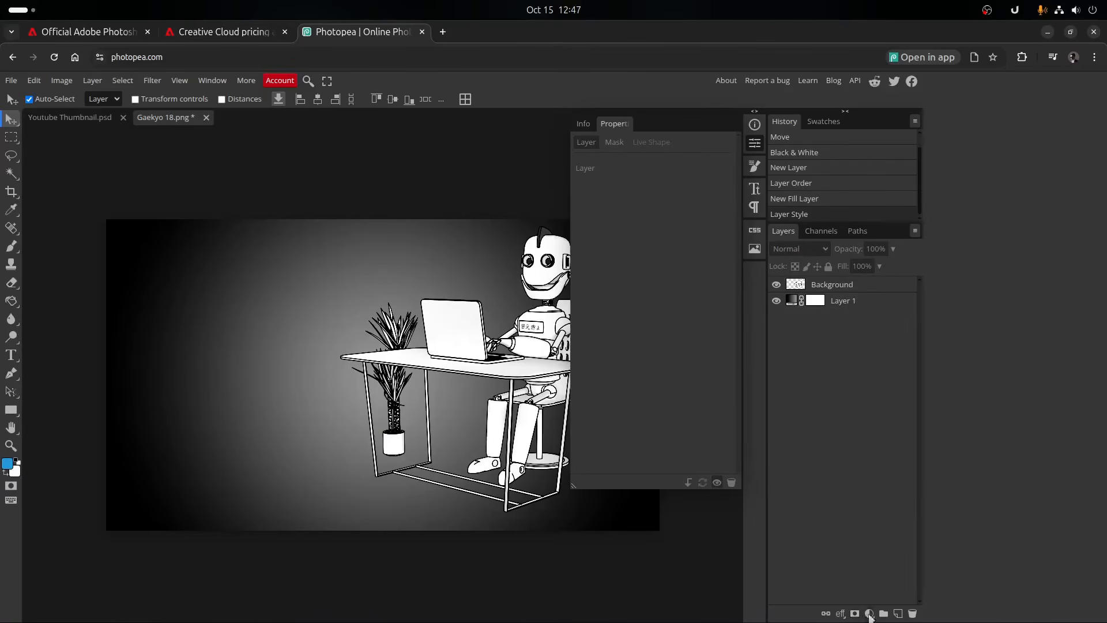
pyautogui.click(754, 144)
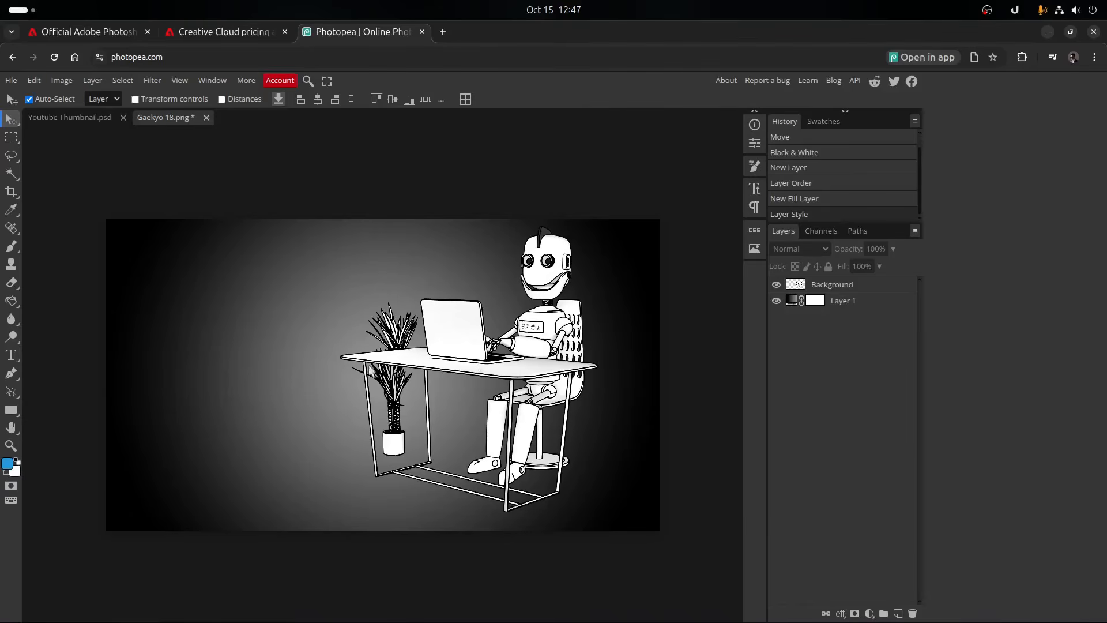
# - Add the text "HIDUP ITU KERAS" beside the robot's desk and set its size to 130 px
pyautogui.click(11, 355)
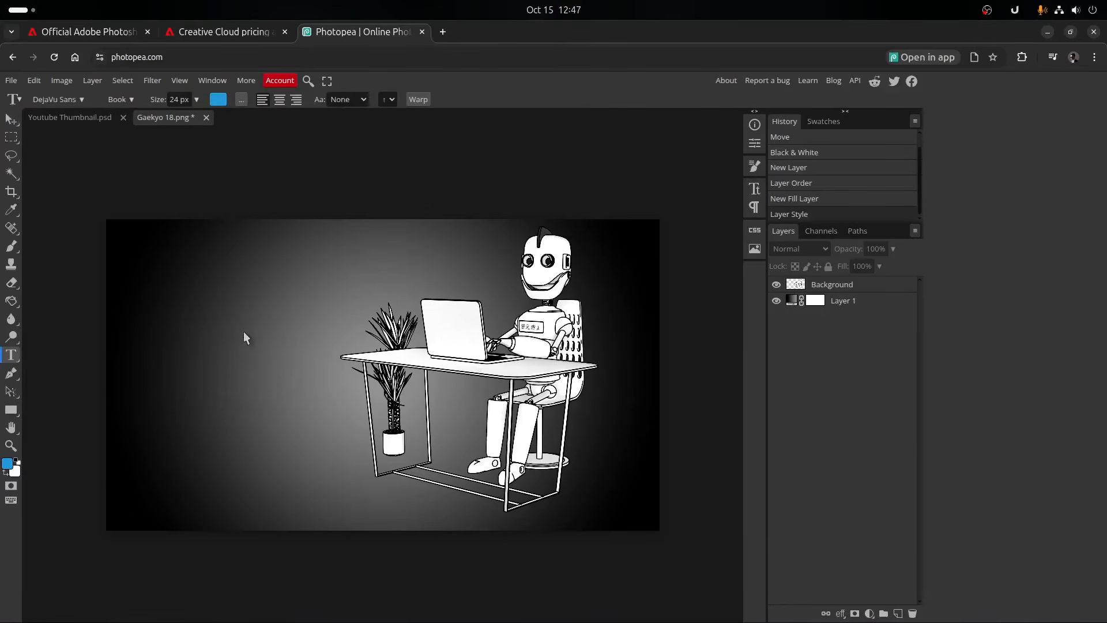
pyautogui.click(236, 327)
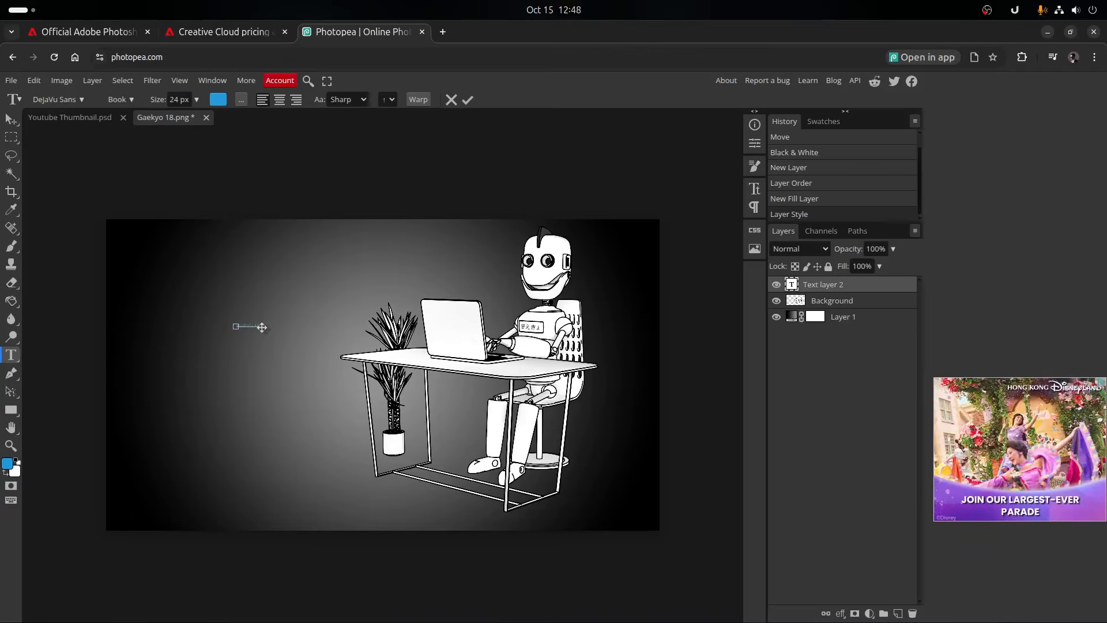
pyautogui.hotkey('ctrl', 'a')
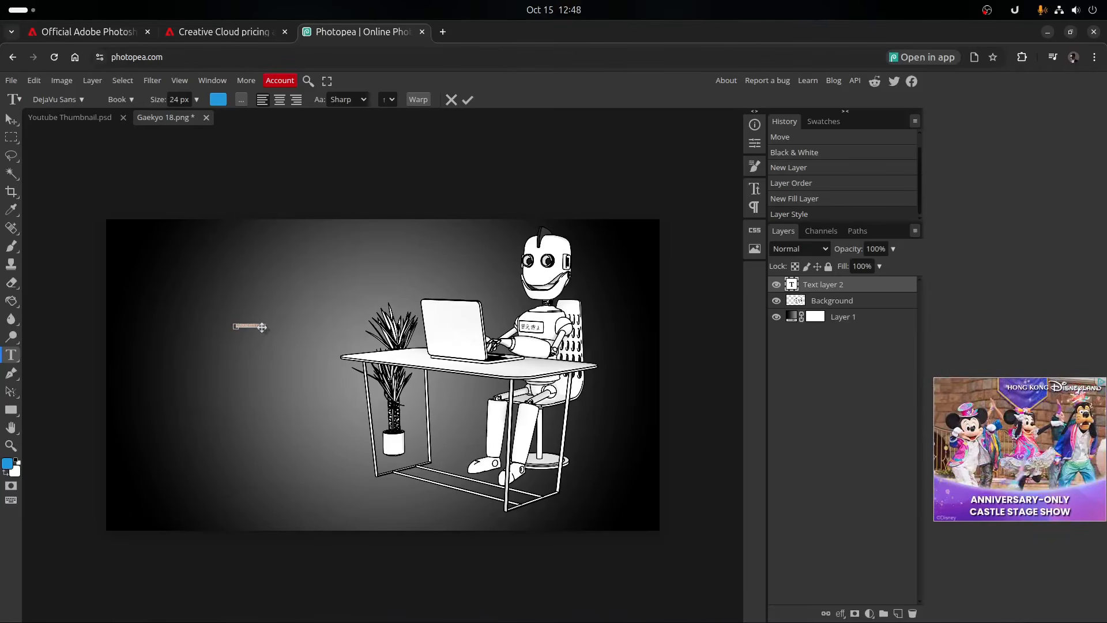
pyautogui.click(196, 100)
pyautogui.moveTo(183, 118); pyautogui.dragTo(198, 118)
# - Try dark gray #636363 as the color of the "HIDUP ITU KERAS" text
pyautogui.click(218, 101)
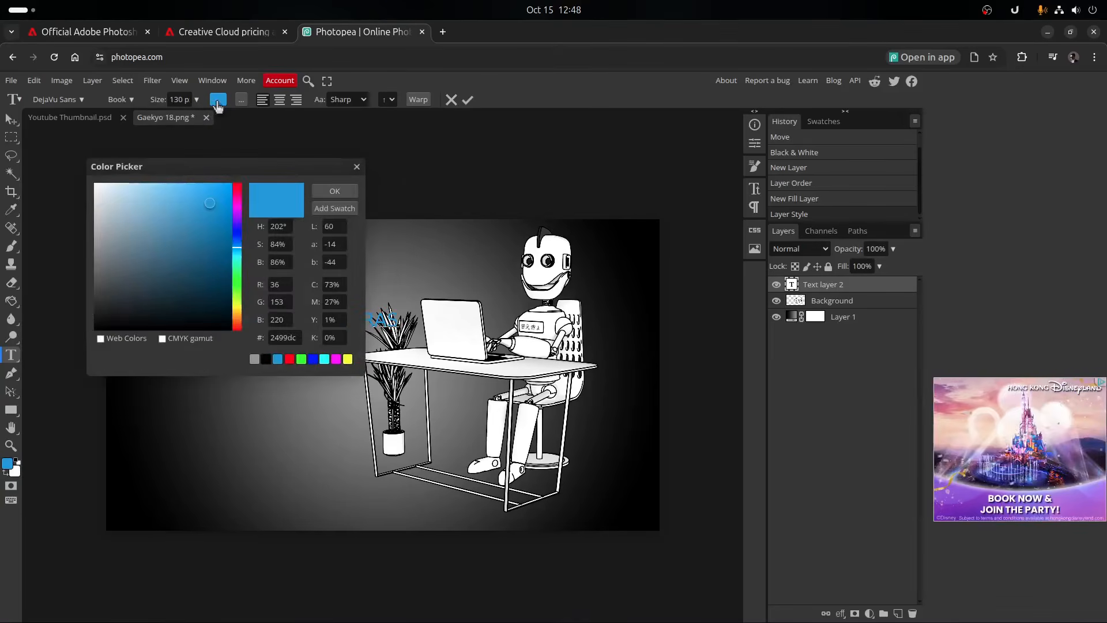
pyautogui.moveTo(162, 207); pyautogui.dragTo(89, 269)
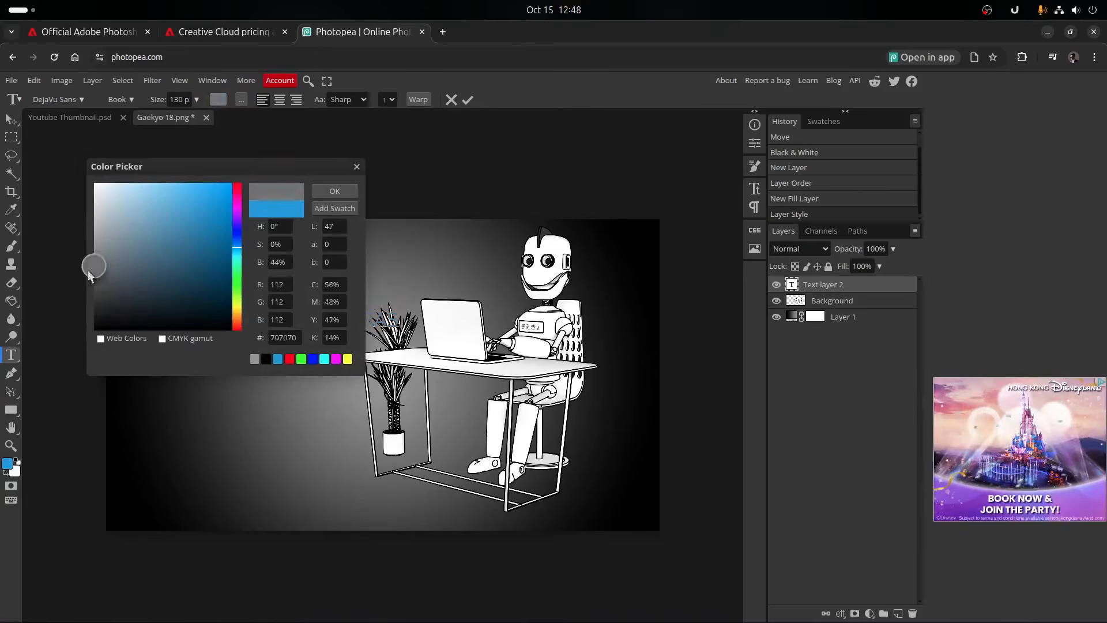
pyautogui.click(321, 190)
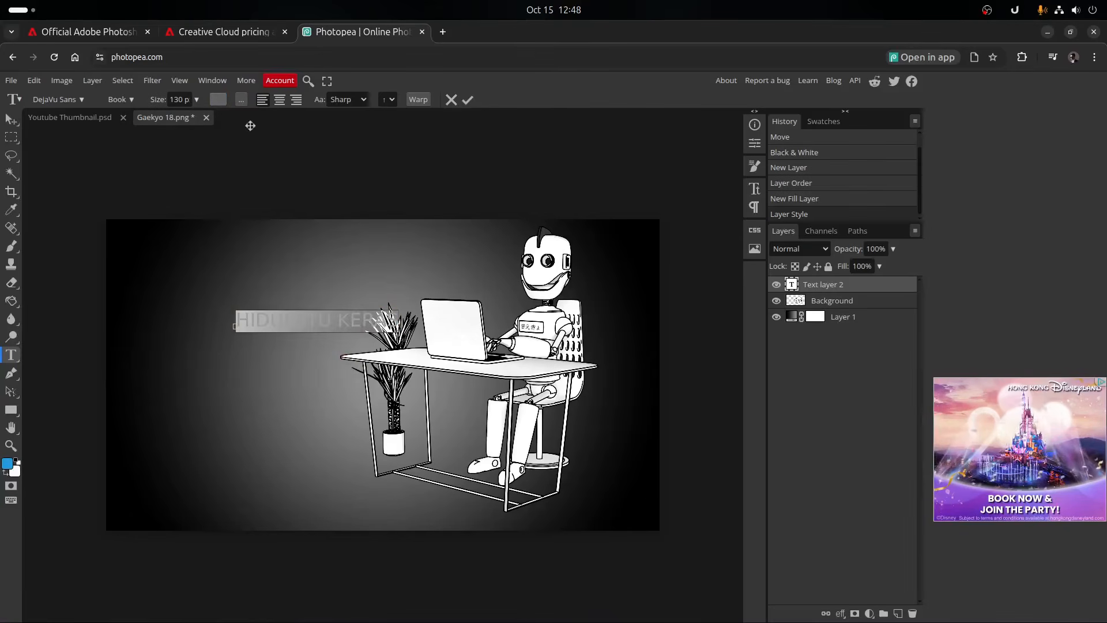
# - Set the color of the "HIDUP ITU KERAS" text to white
pyautogui.click(218, 102)
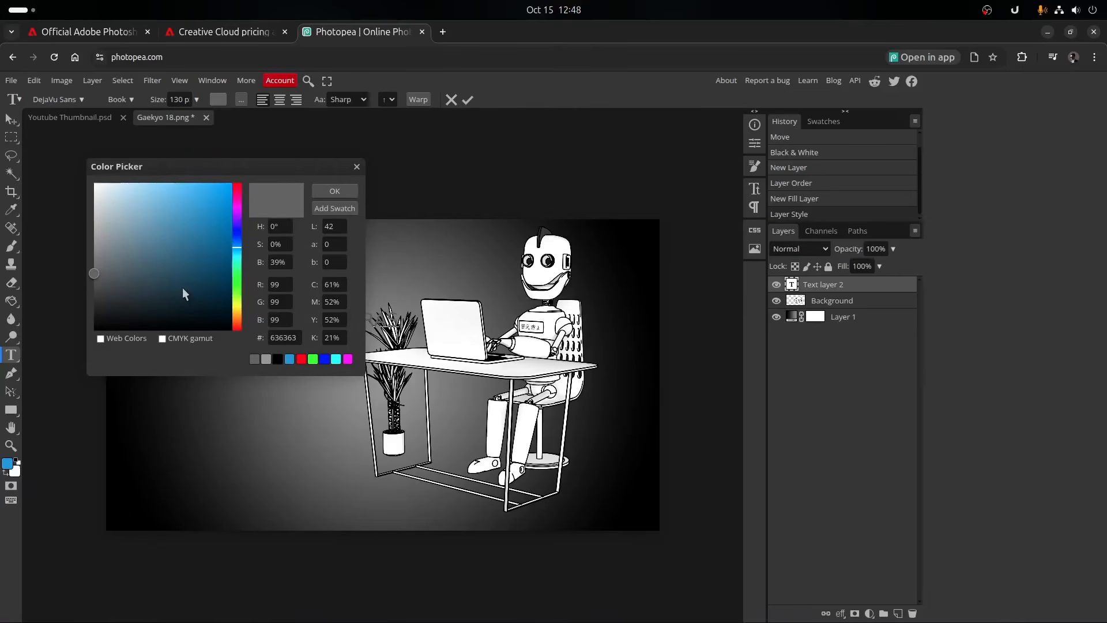
pyautogui.click(95, 186)
pyautogui.click(344, 189)
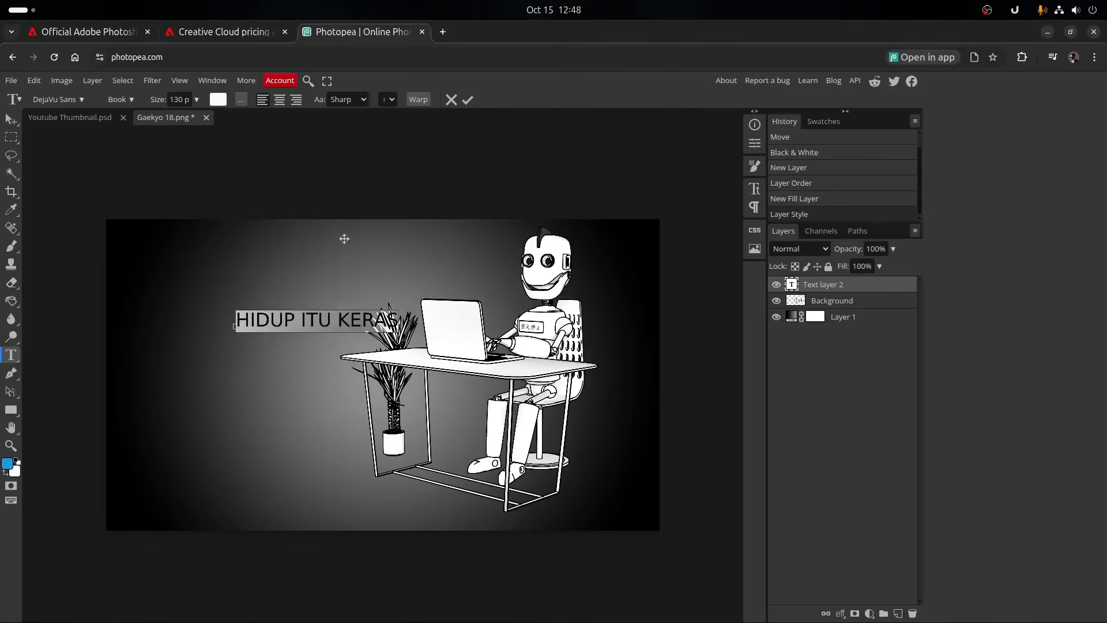
# - Try the Dhurjati font on the "HIDUP ITU KERAS" text and check its available styles
pyautogui.click(84, 99)
pyautogui.click(94, 180)
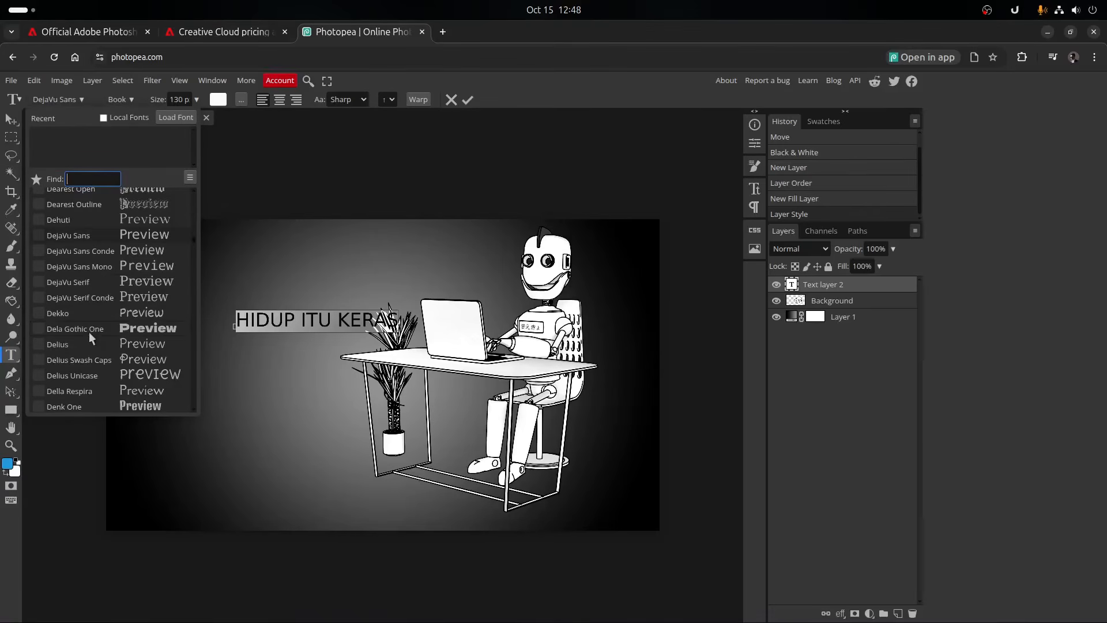
pyautogui.scroll(-4, 92, 344)
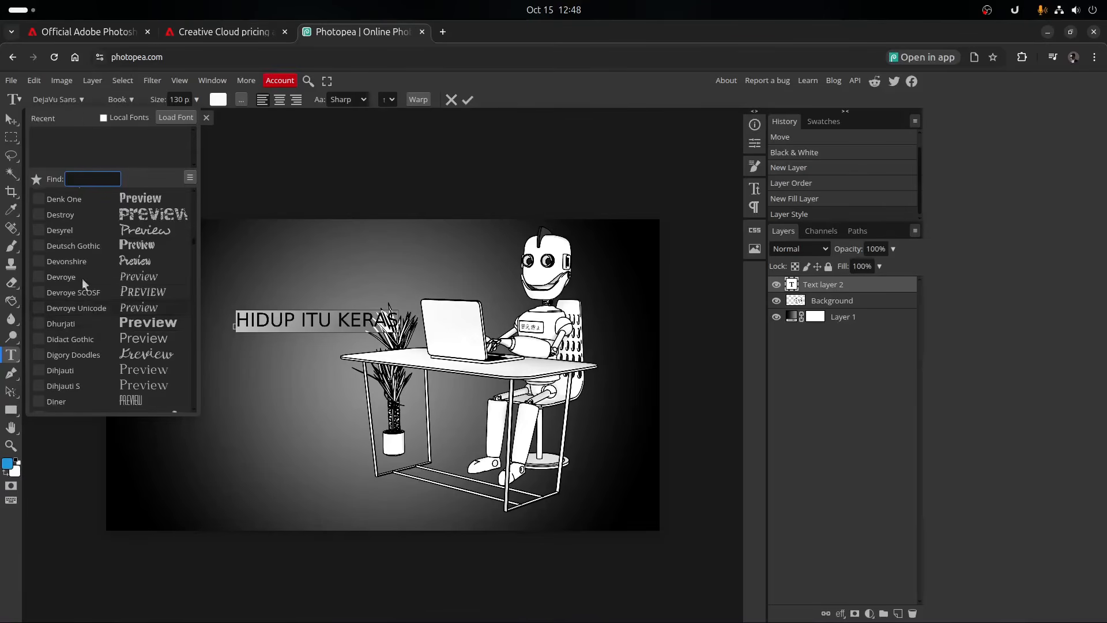
pyautogui.click(79, 323)
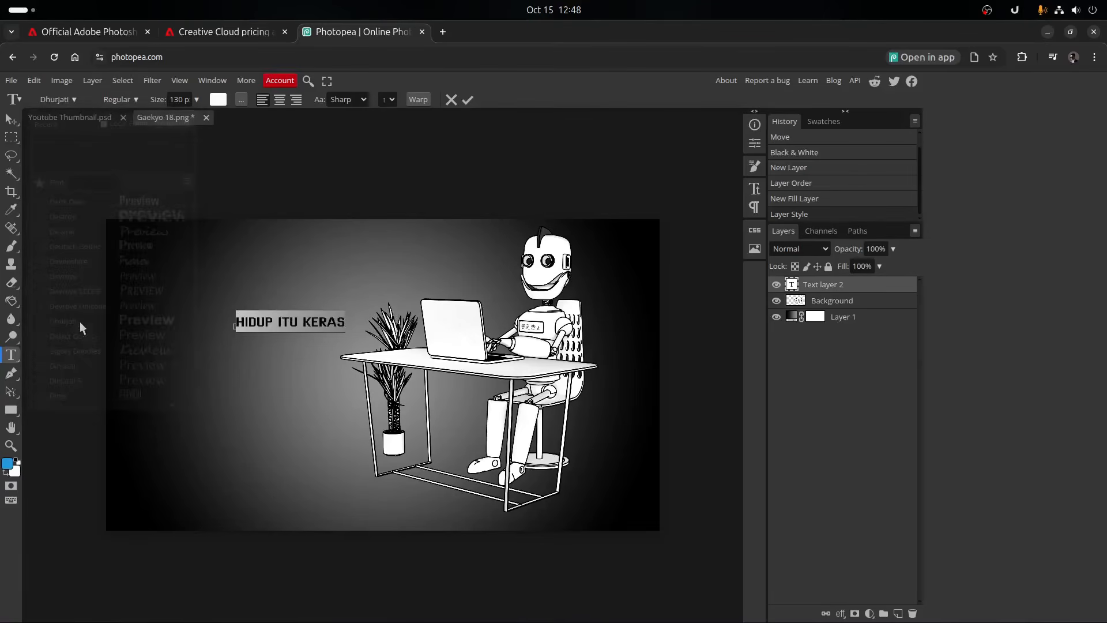
pyautogui.click(138, 101)
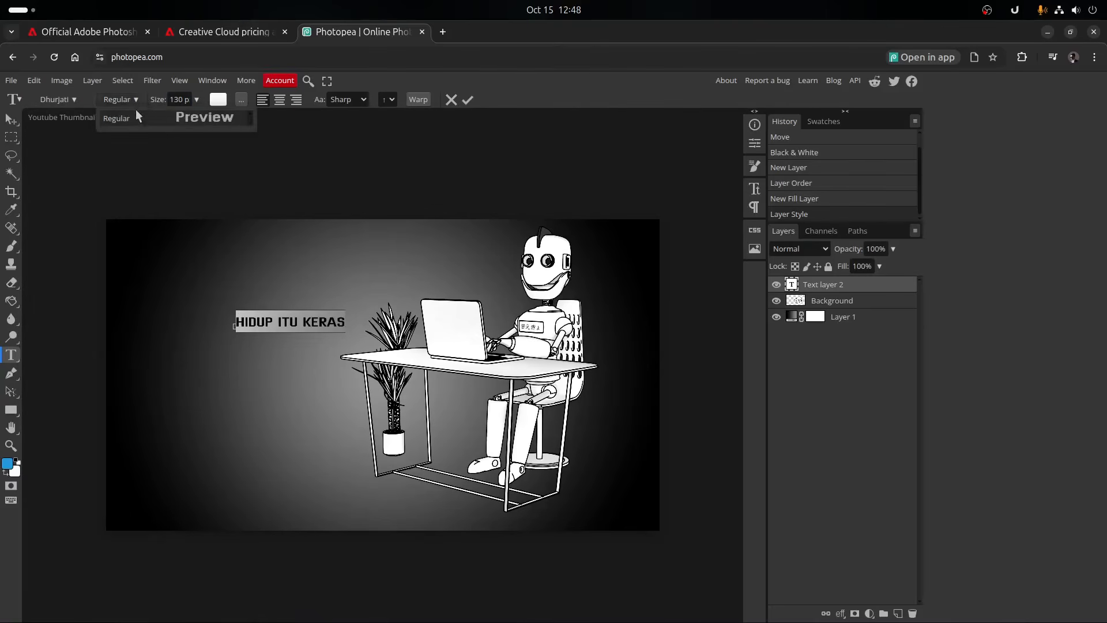
pyautogui.click(135, 99)
# - Set the "HIDUP ITU KERAS" text in the extra-bold variant of the Encode Sans SemiE... font
pyautogui.click(75, 99)
pyautogui.scroll(-10, 100, 199)
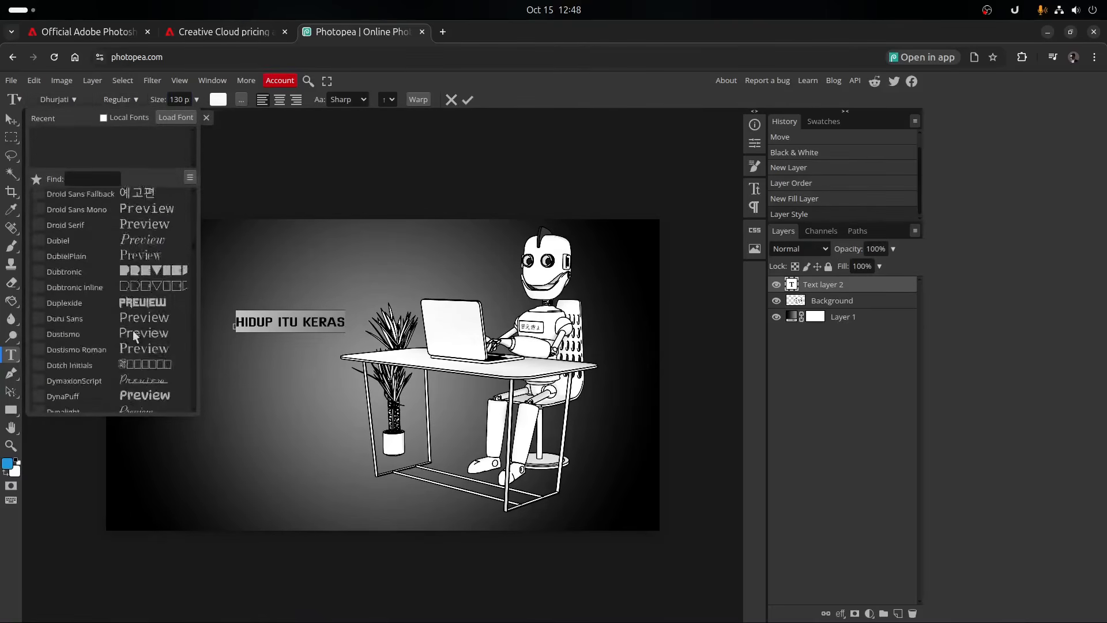
pyautogui.click(91, 227)
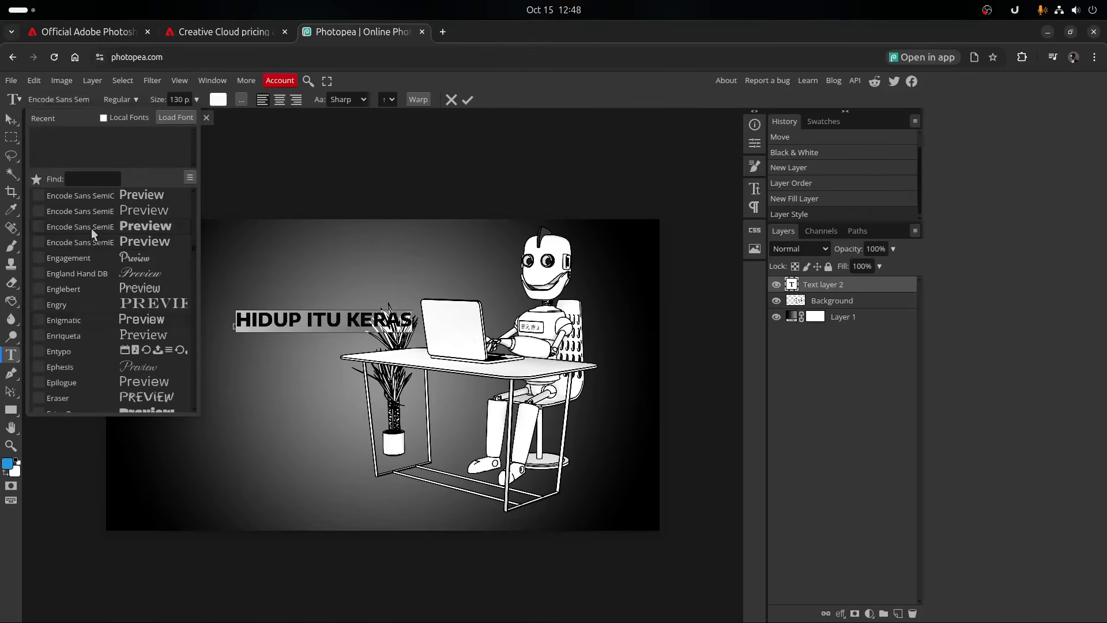
pyautogui.click(139, 100)
pyautogui.click(137, 100)
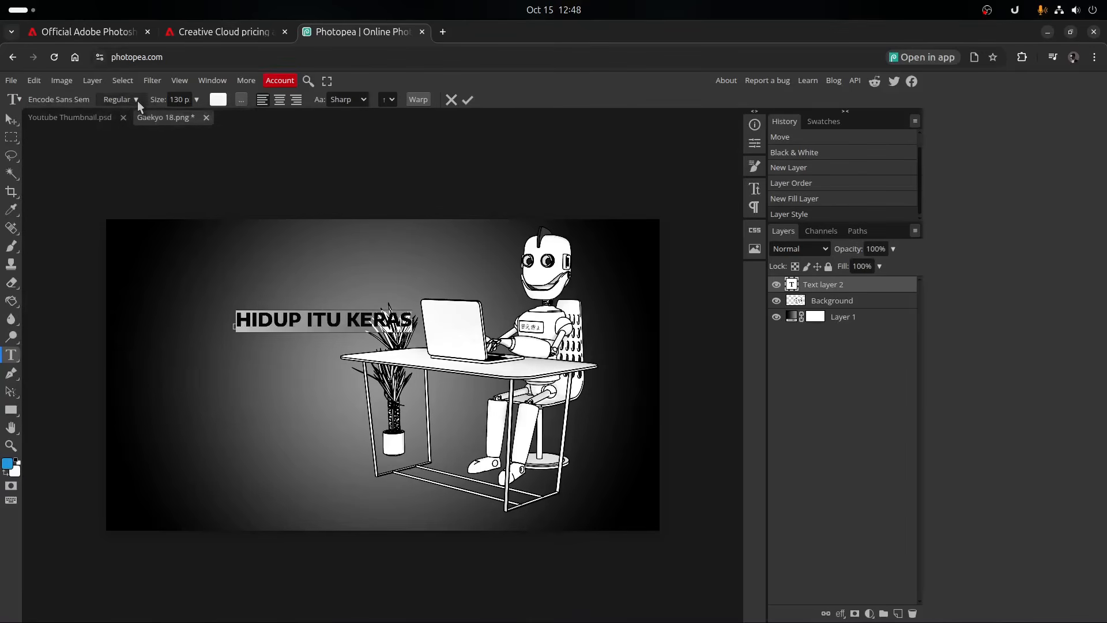
# - Center-align the "HIDUP ITU KERAS" text after trying right alignment
pyautogui.click(282, 99)
pyautogui.click(294, 99)
pyautogui.click(279, 100)
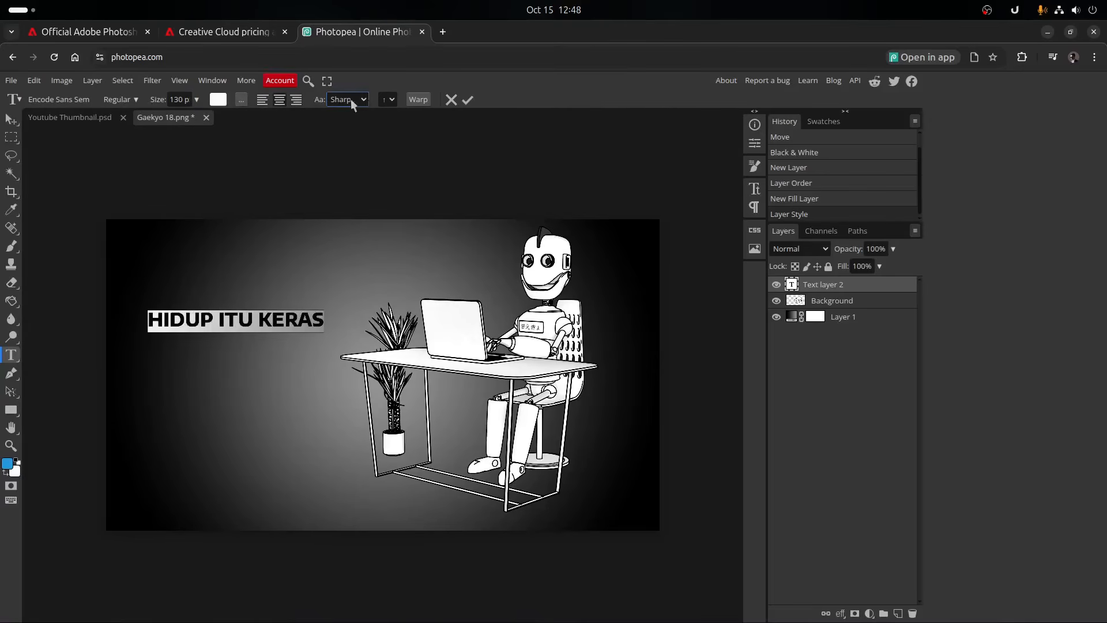
# - Warp the "HIDUP ITU KERAS" text with a horizontal Arc at 50% bend and finish text editing
pyautogui.click(418, 100)
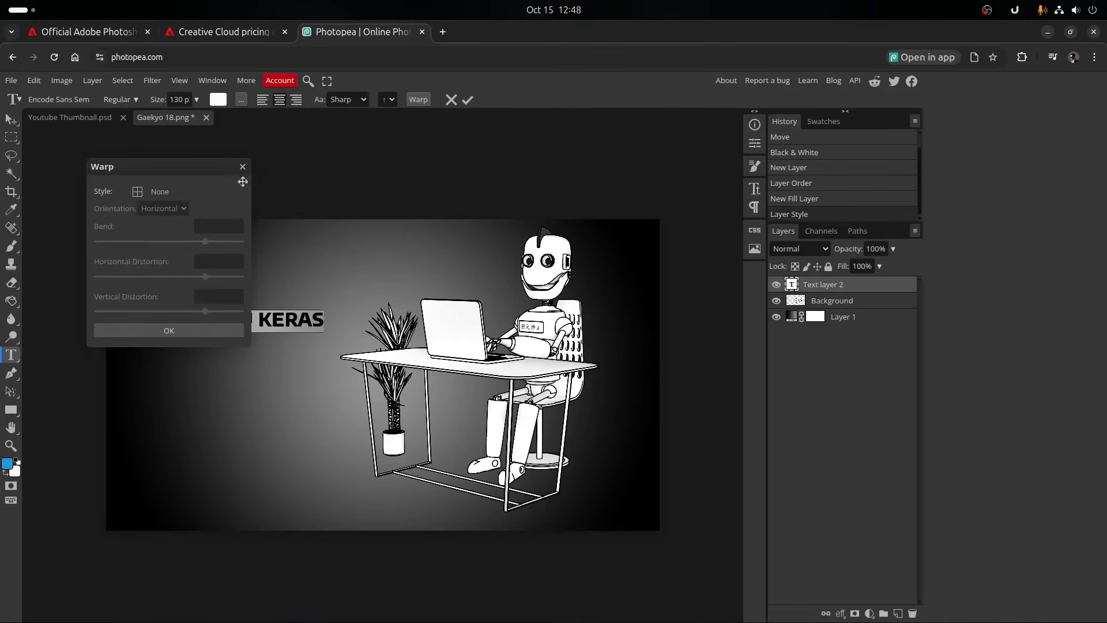
pyautogui.click(141, 193)
pyautogui.click(167, 212)
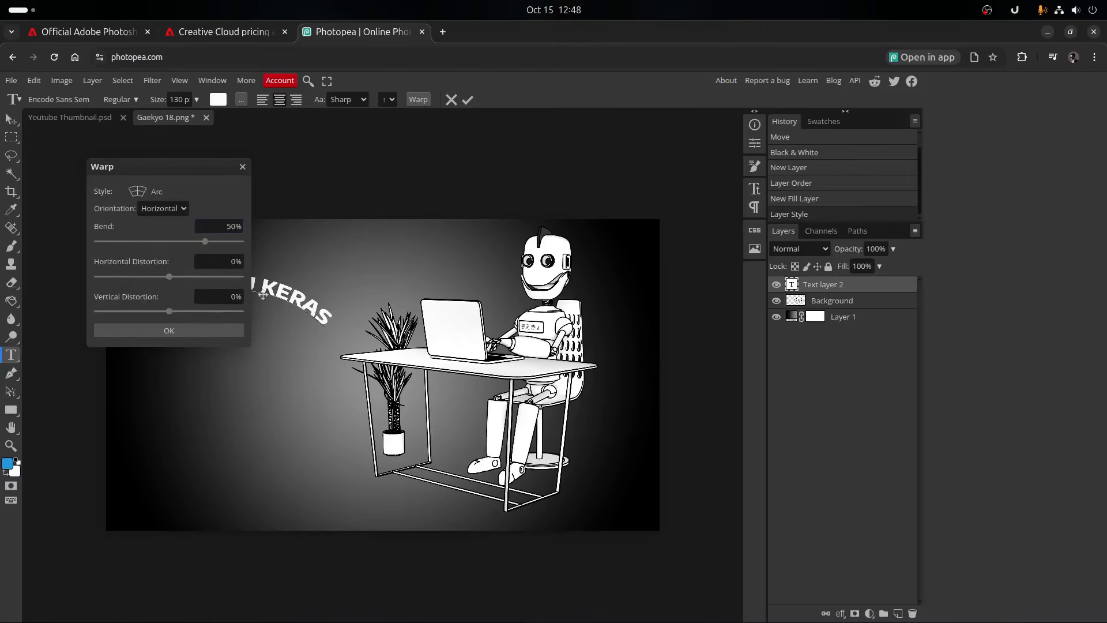
pyautogui.click(160, 334)
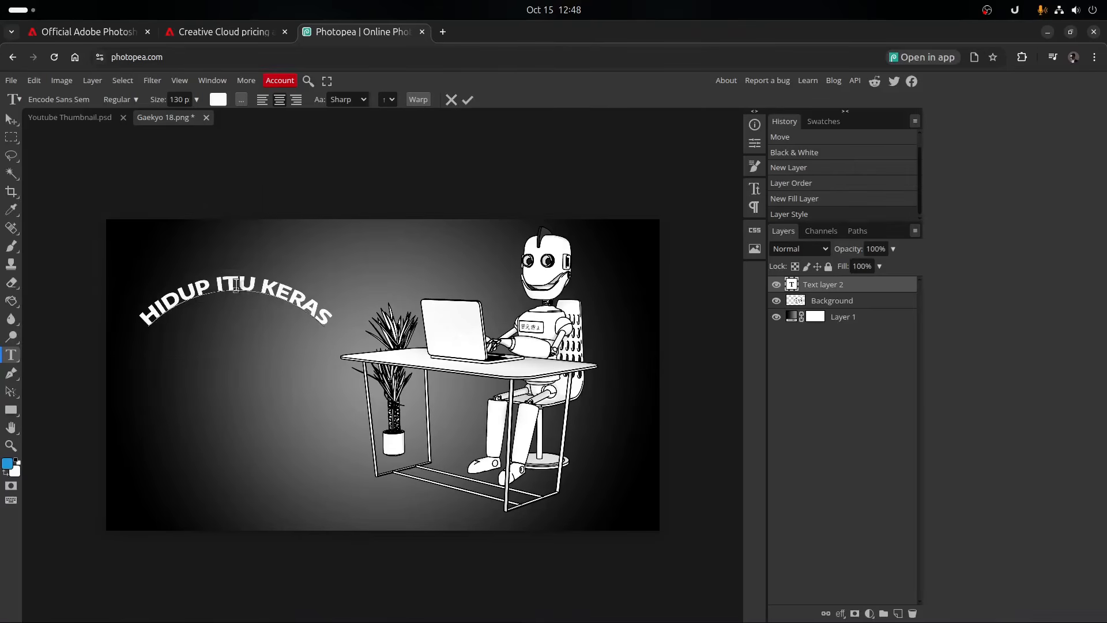
pyautogui.click(11, 118)
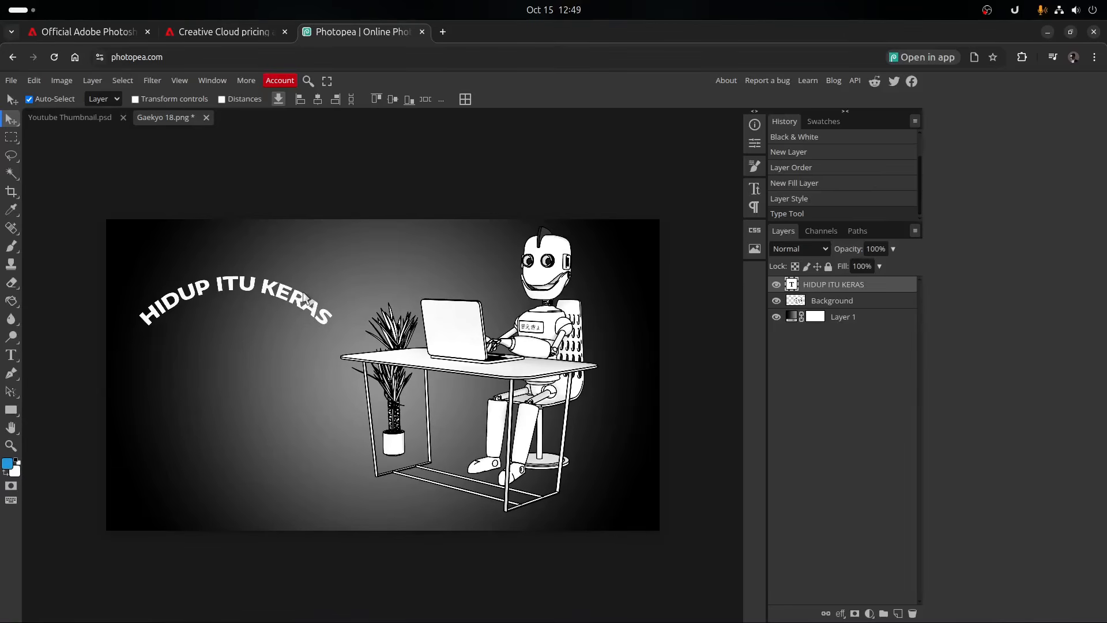
# - Scale the arched text to 200% and move it slightly up and left so it arcs over the plant and laptop
pyautogui.hotkey('ctrl', 't')
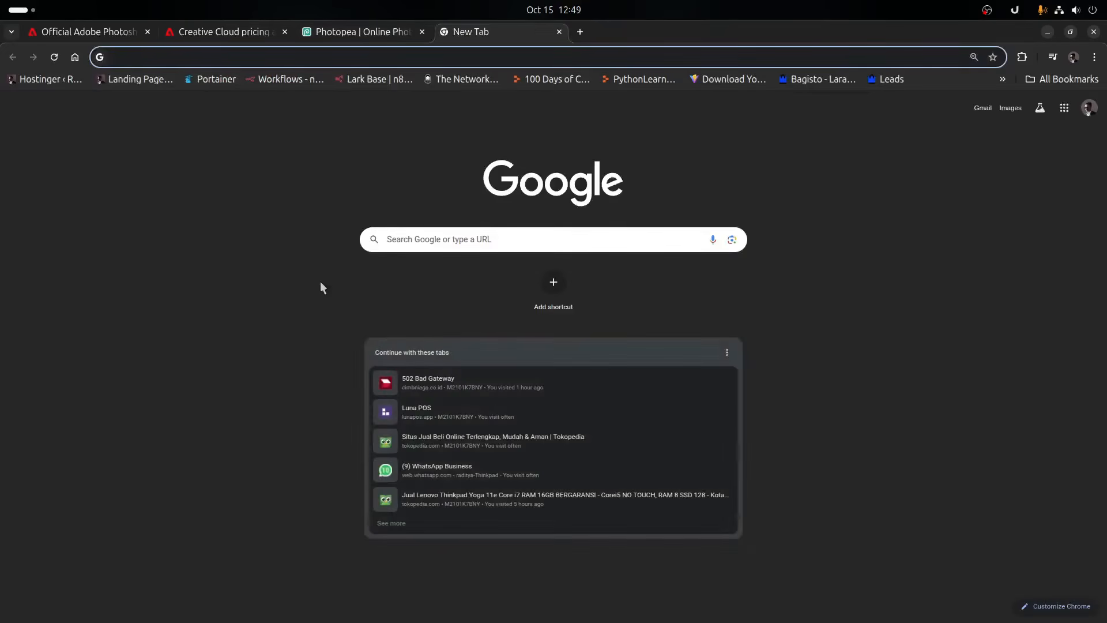
pyautogui.click(559, 32)
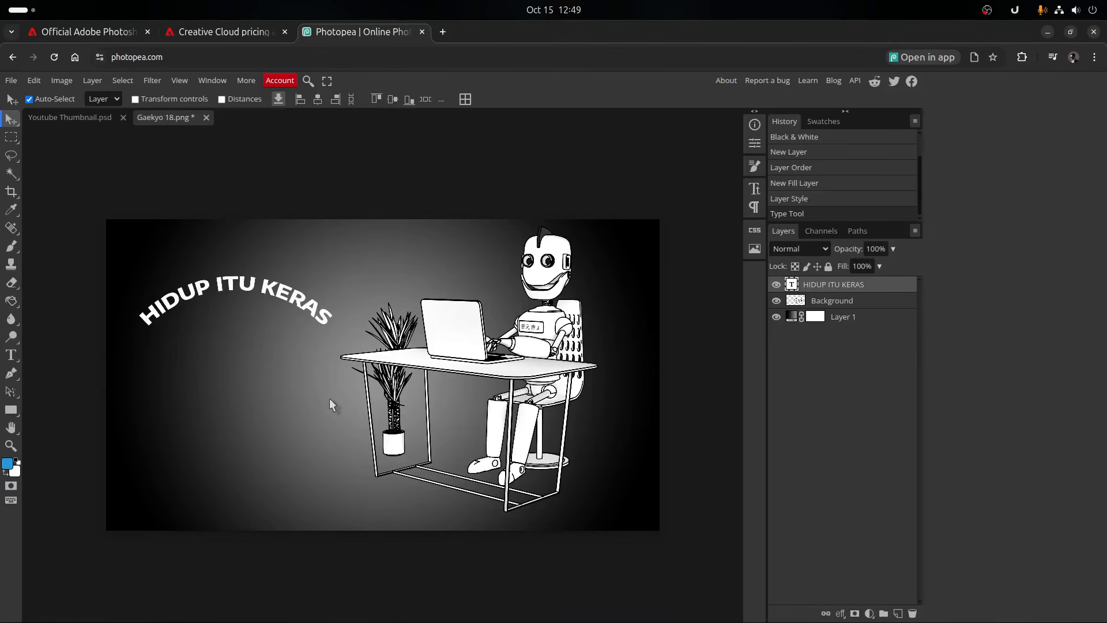
pyautogui.hotkey('ctrl', 'alt', 't')
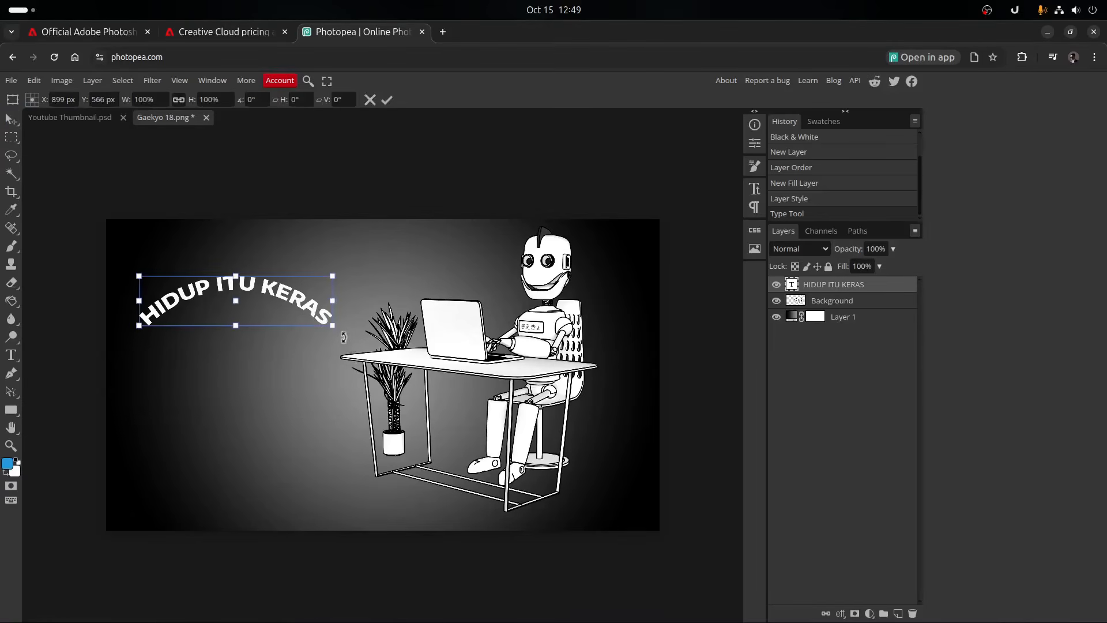
pyautogui.moveTo(332, 325); pyautogui.dragTo(510, 465)
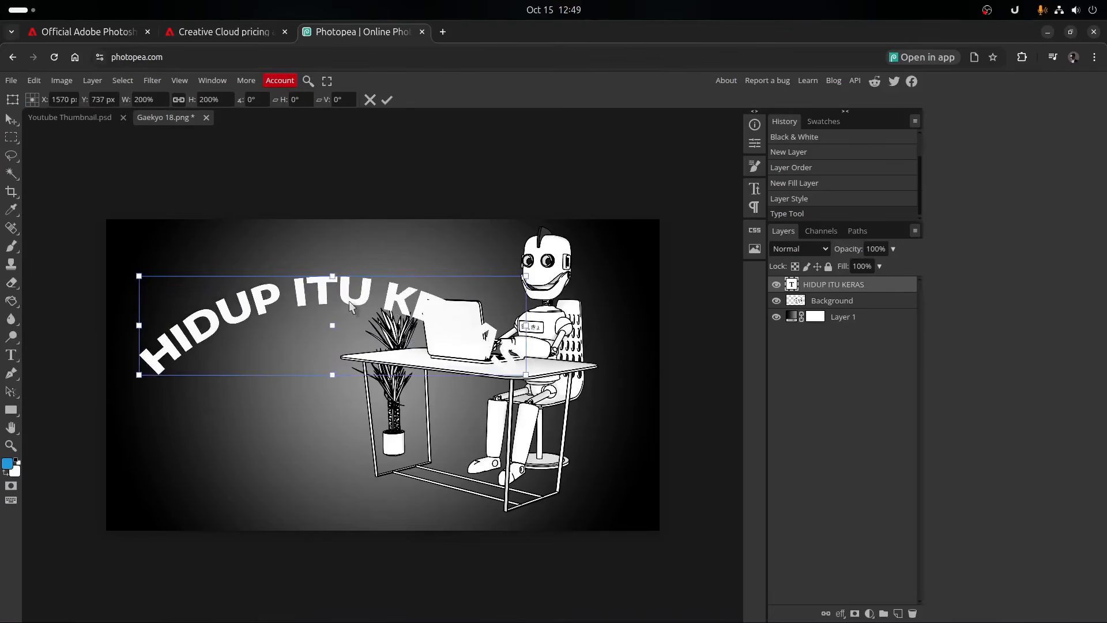
pyautogui.press('Return')
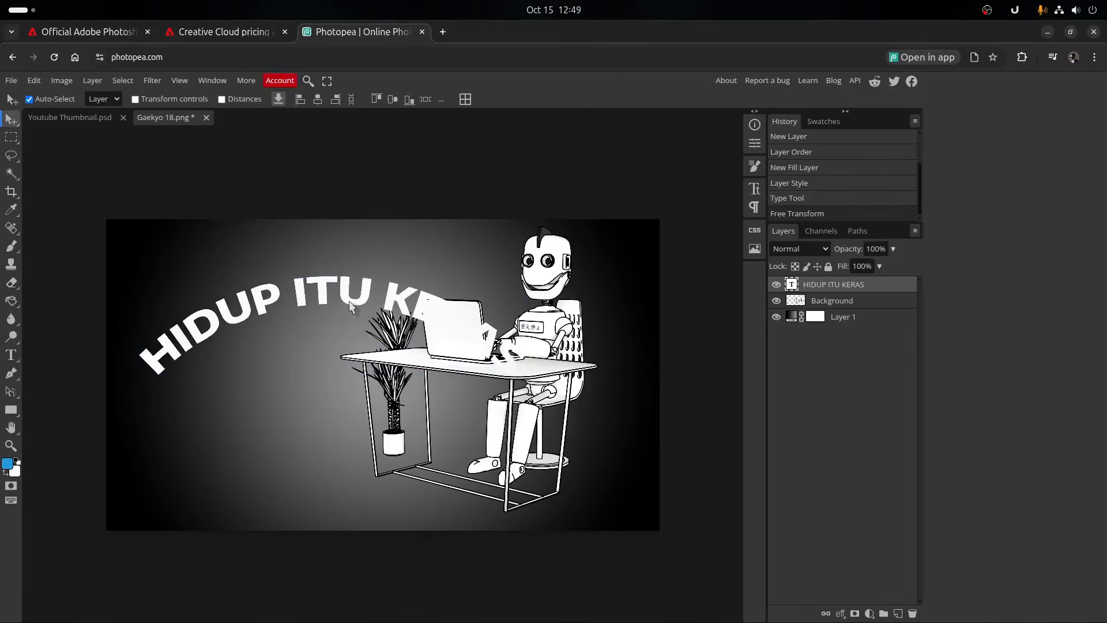
pyautogui.moveTo(351, 302); pyautogui.dragTo(338, 279)
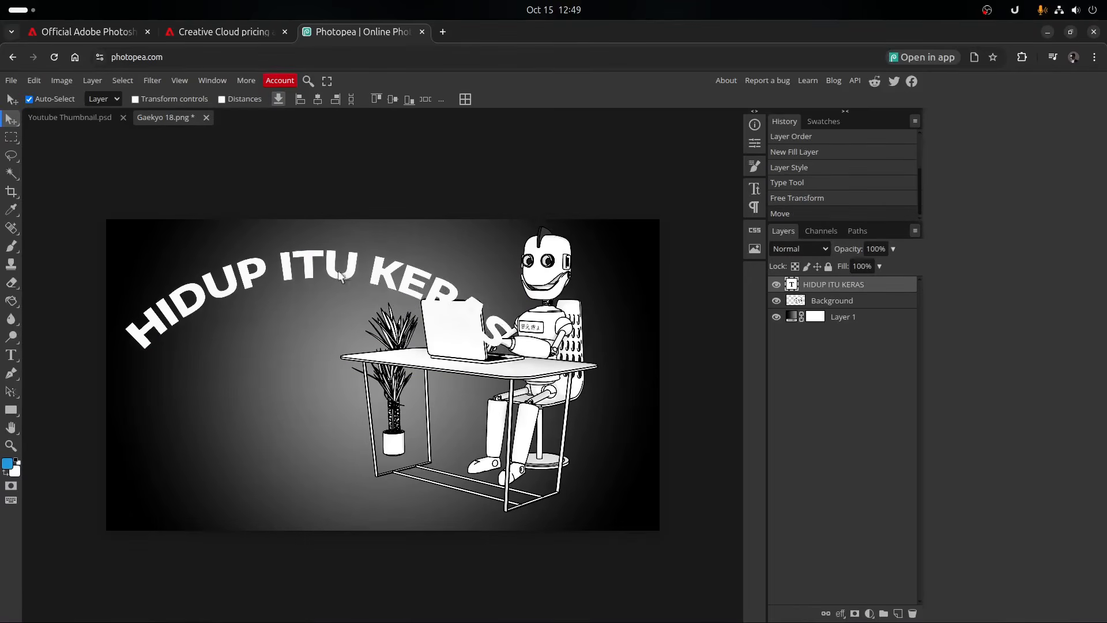
# - Select the text layer's pixels and add a gradient fill layer masked to the lettering
pyautogui.keyDown('ctrl'); pyautogui.click(796, 300); pyautogui.keyUp('ctrl')
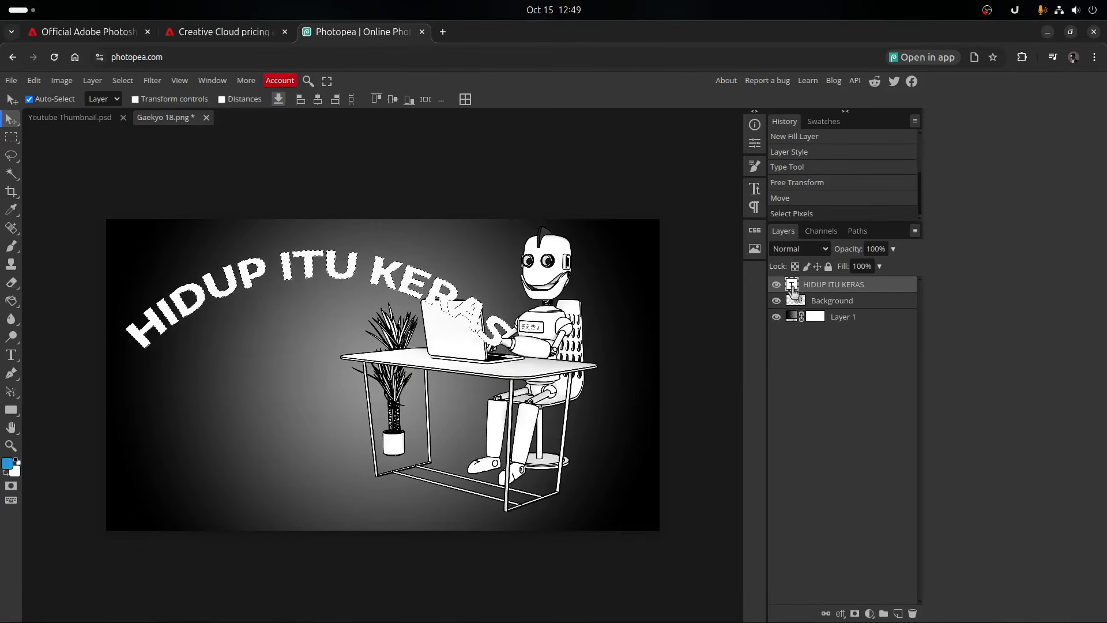
pyautogui.click(870, 613)
pyautogui.click(854, 256)
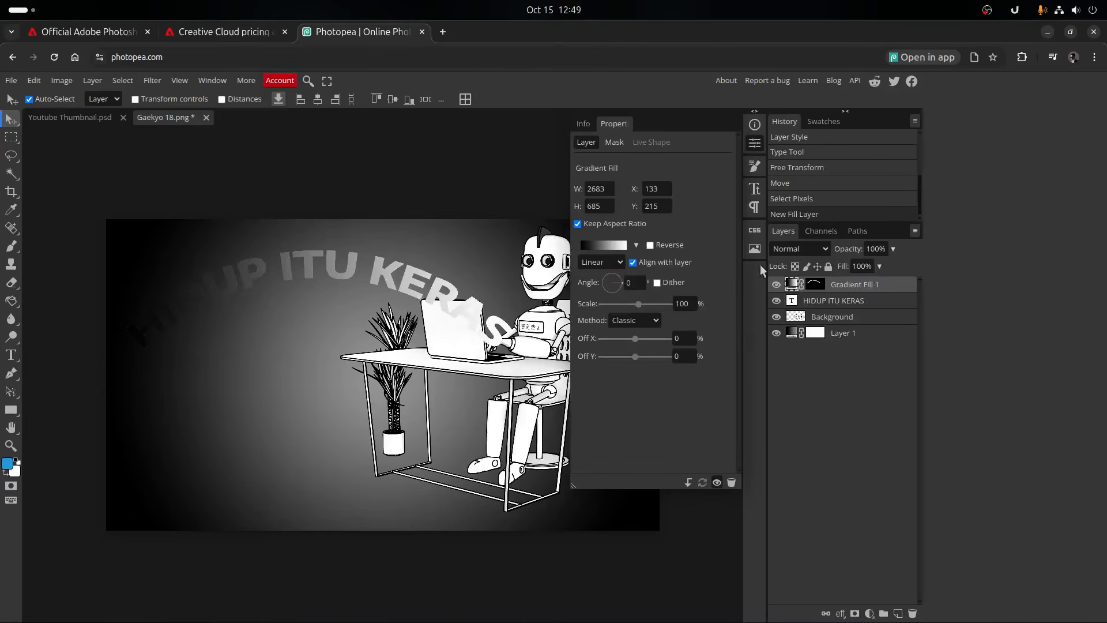
# - Change the lettering gradient's black start stop, at position 1%, to golden yellow #dcb500
pyautogui.click(618, 245)
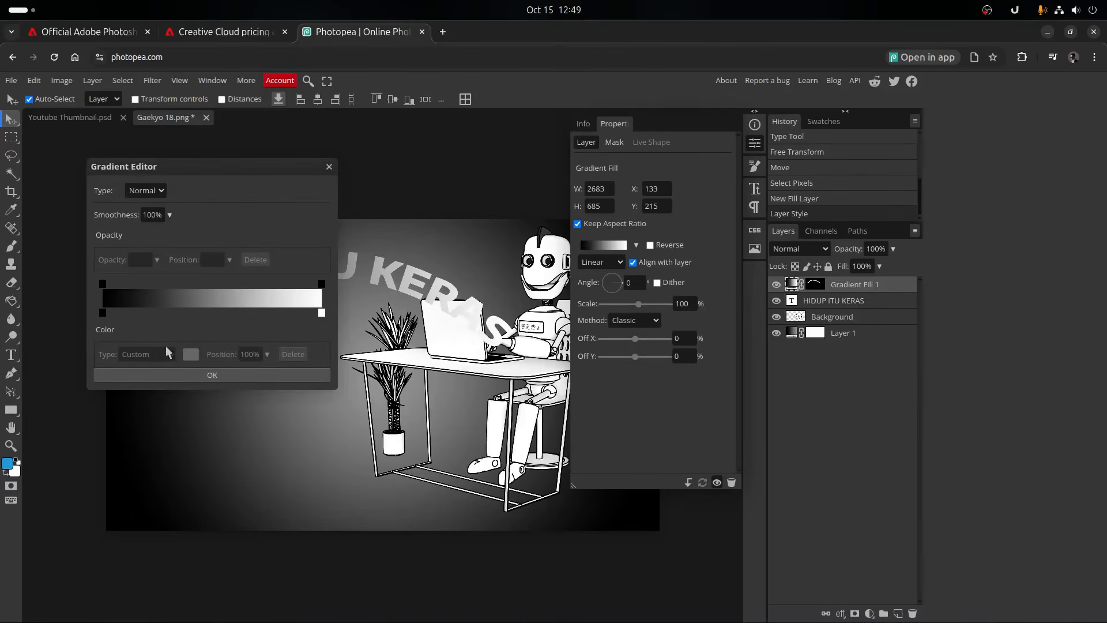
pyautogui.click(104, 314)
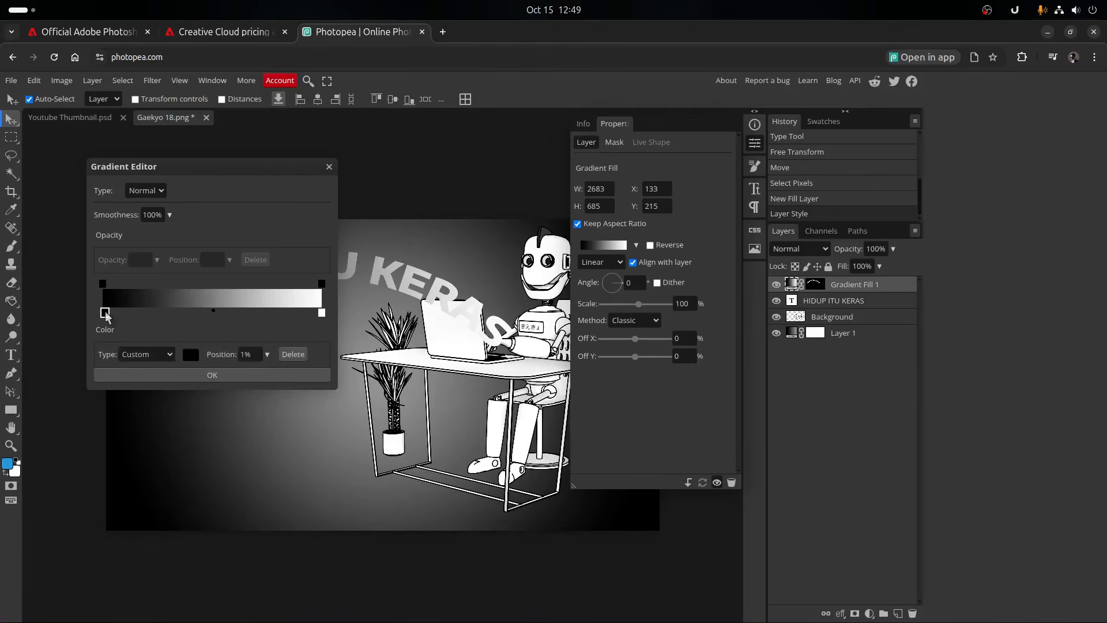
pyautogui.click(191, 355)
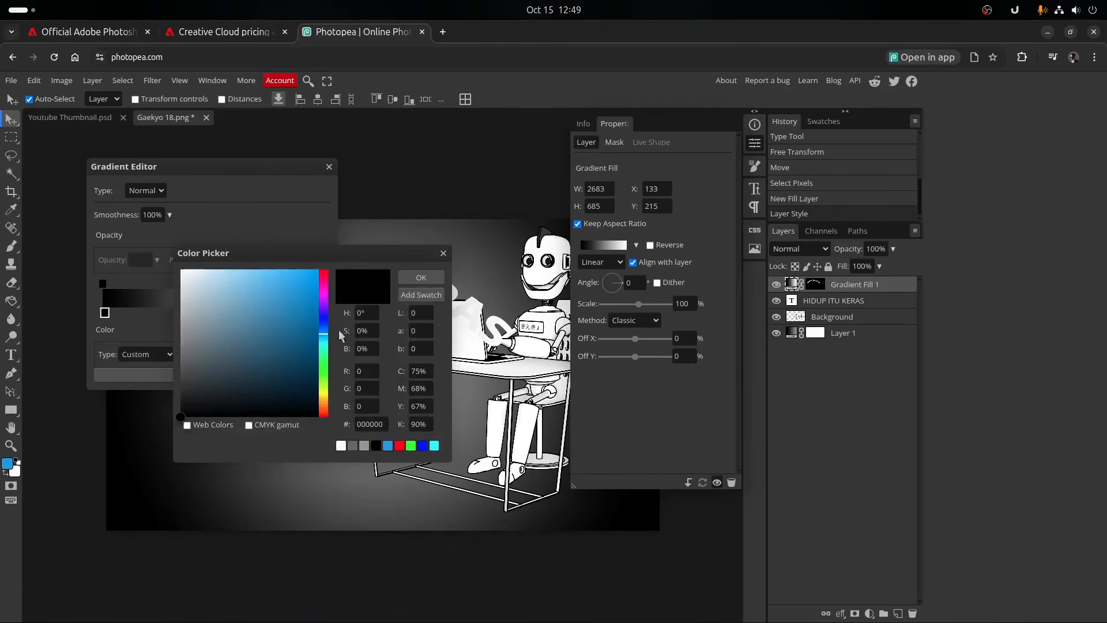
pyautogui.moveTo(327, 367); pyautogui.dragTo(327, 403)
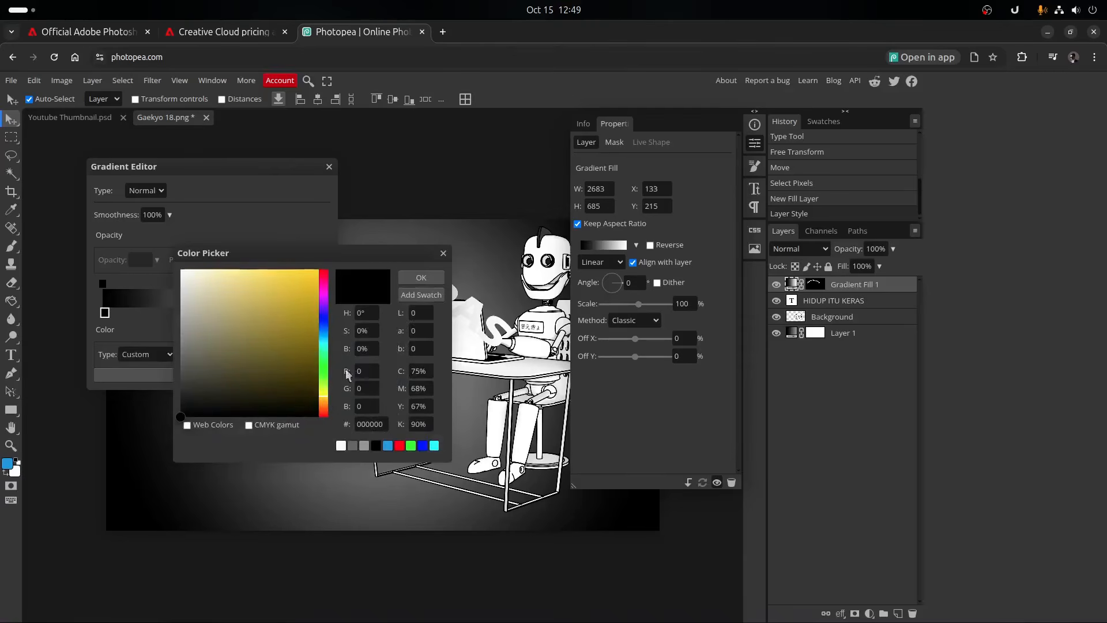
pyautogui.click(413, 277)
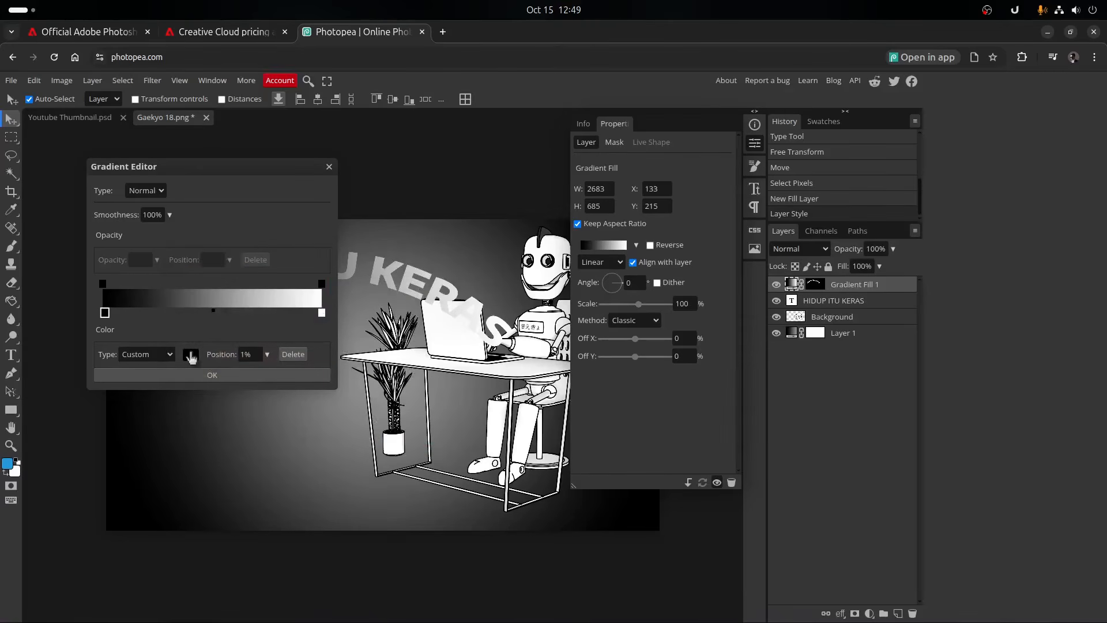
pyautogui.click(191, 357)
pyautogui.moveTo(263, 314); pyautogui.dragTo(327, 290)
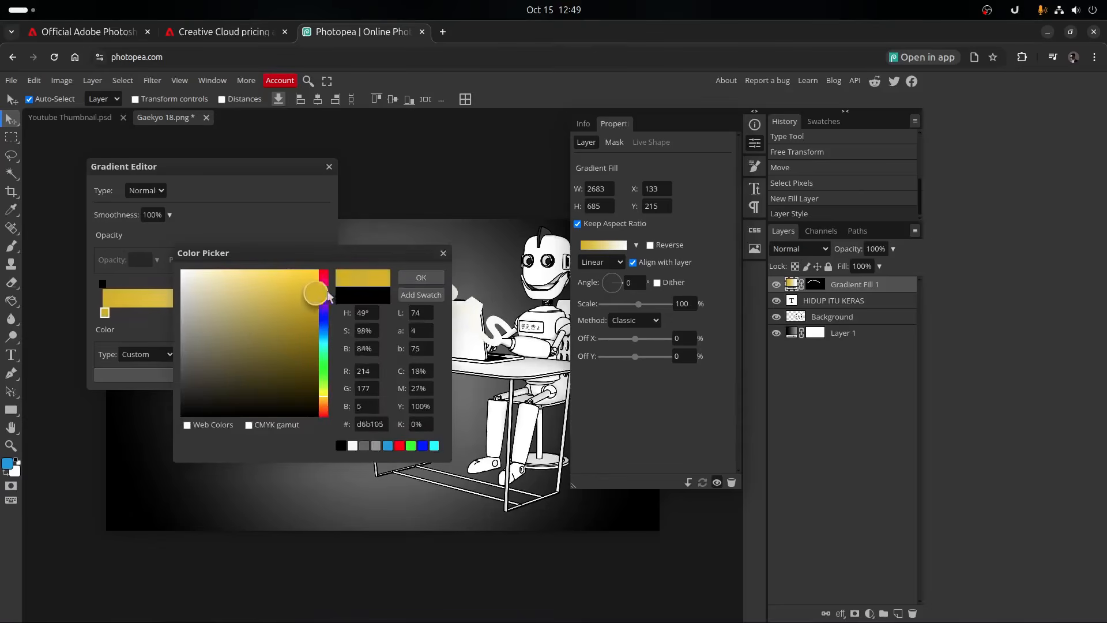
pyautogui.click(400, 279)
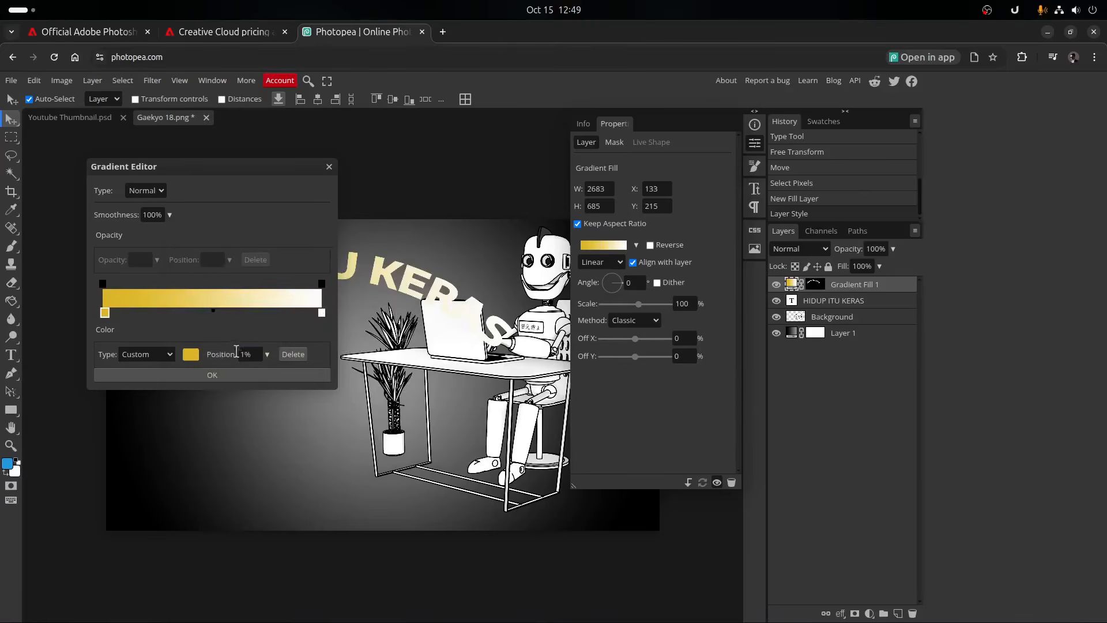
# - Change the lettering gradient's white end stop to bright magenta, apply the gradient and hide the layer's properties
pyautogui.click(322, 314)
pyautogui.click(191, 356)
pyautogui.moveTo(323, 327); pyautogui.dragTo(324, 295)
pyautogui.moveTo(306, 291); pyautogui.dragTo(320, 283)
pyautogui.click(422, 278)
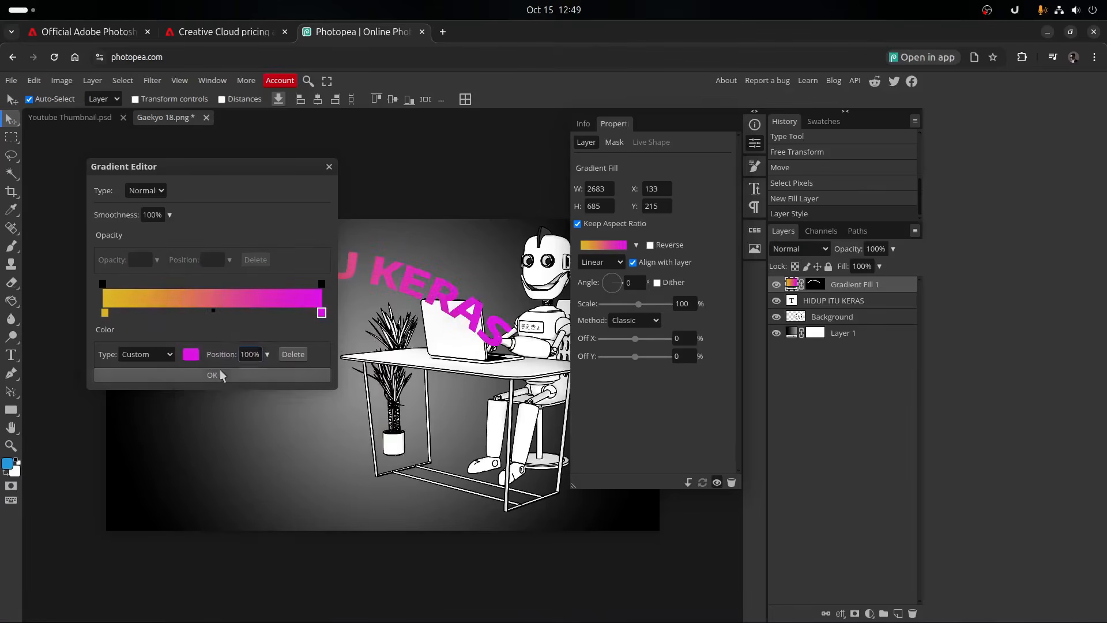
pyautogui.click(260, 369)
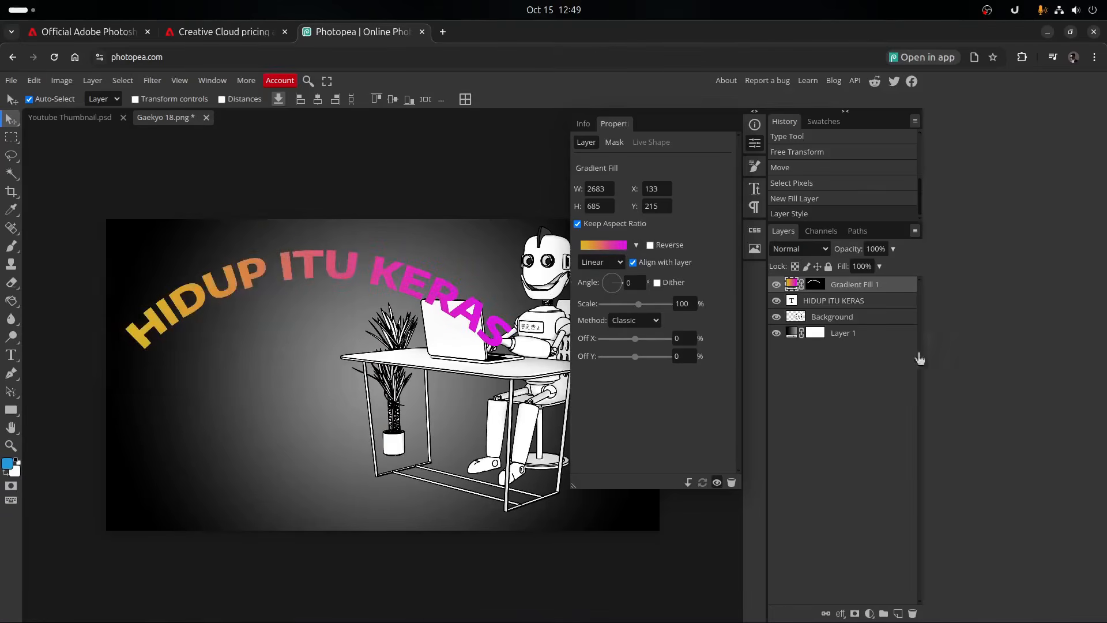
pyautogui.click(755, 143)
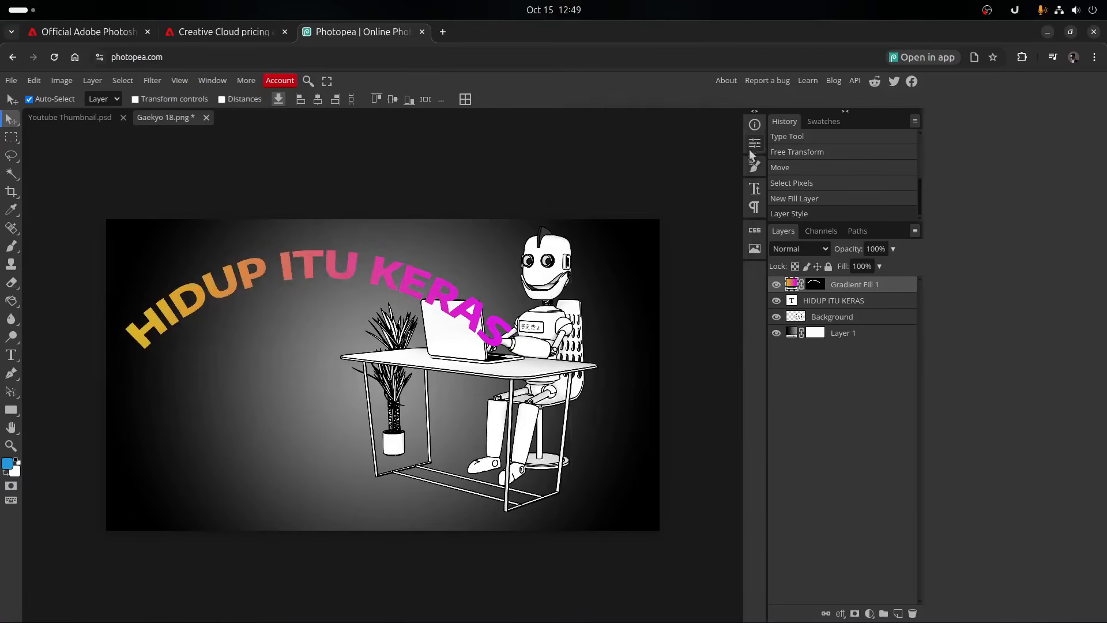
# - Open the lettering gradient layer's style settings clear of the text and preview the Stroke and Drop Shadow effects
pyautogui.doubleClick(892, 290)
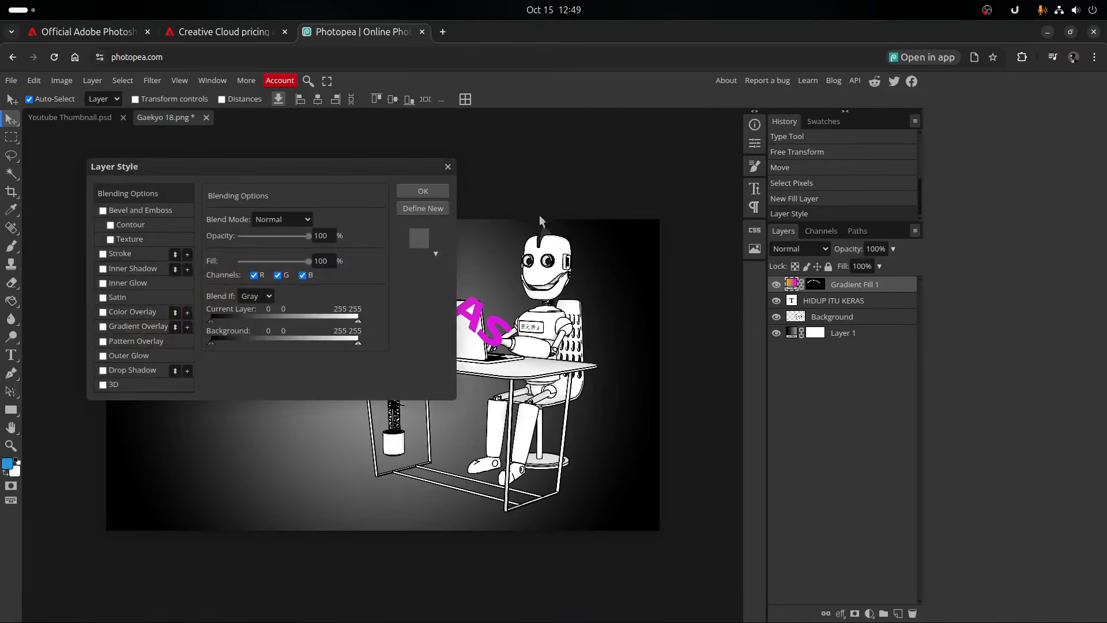
pyautogui.moveTo(299, 172); pyautogui.dragTo(801, 173)
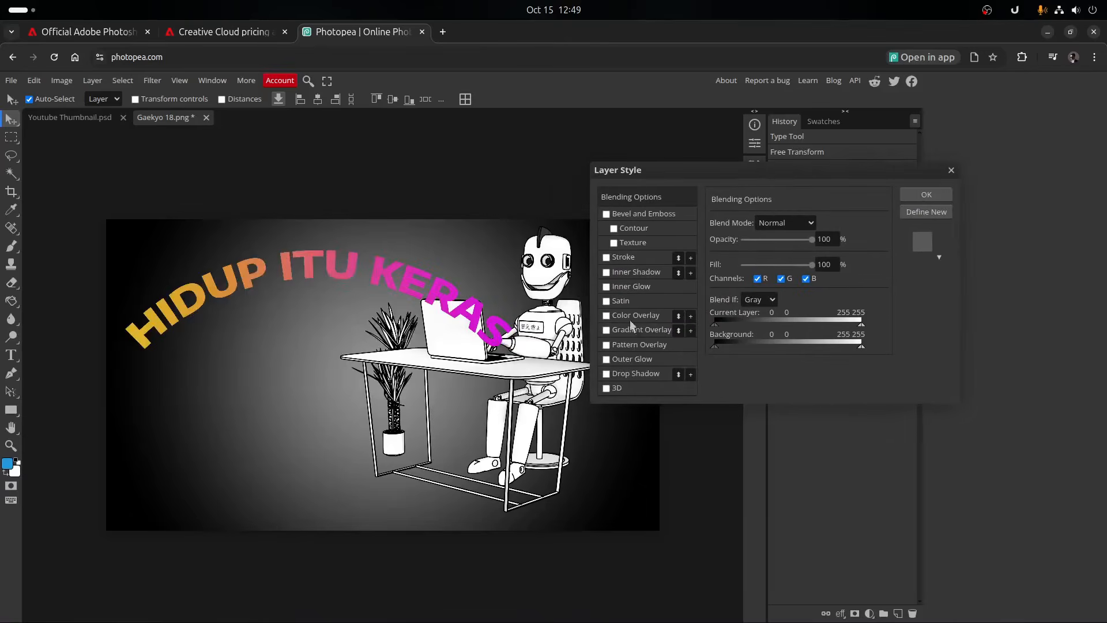
pyautogui.click(622, 258)
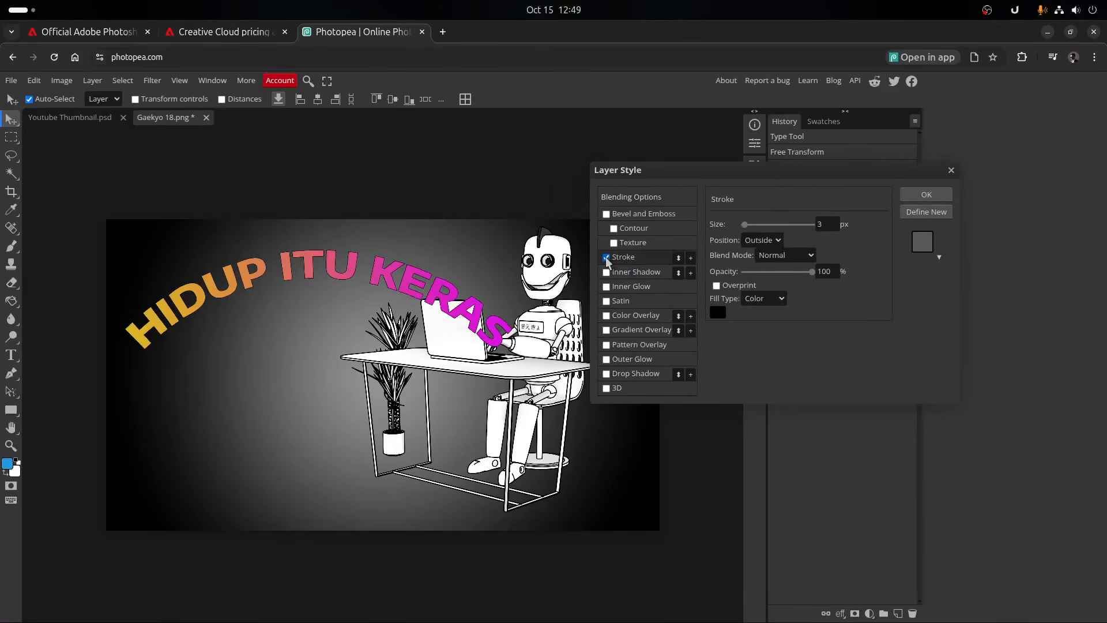
pyautogui.click(607, 258)
pyautogui.click(606, 374)
pyautogui.click(607, 374)
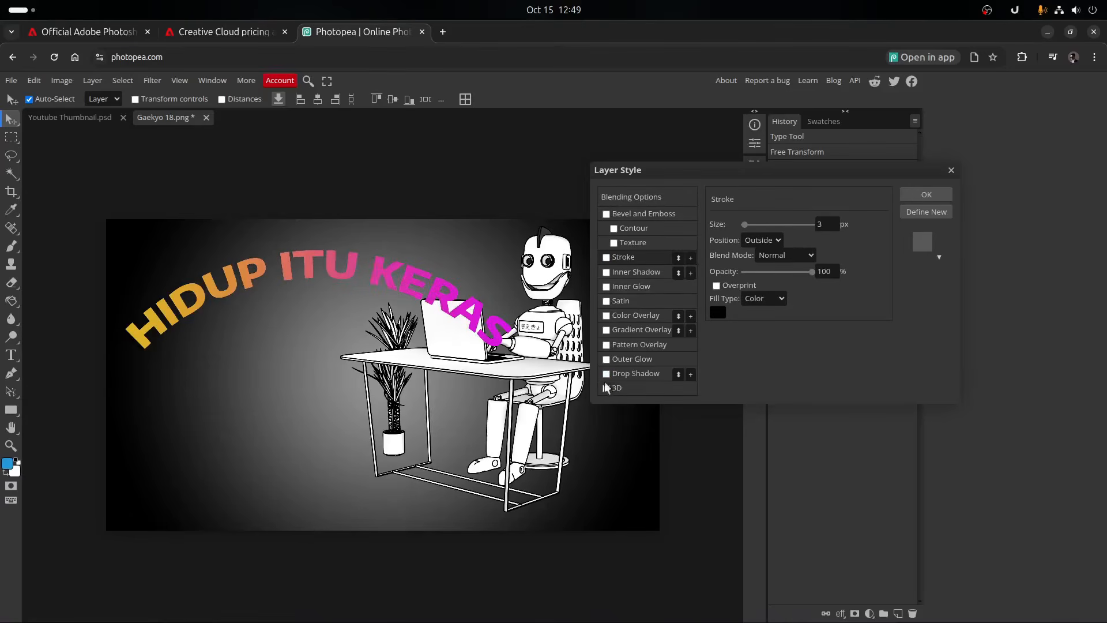
# - Enable the 3D effect on the gradient lettering, set the Stroke options to 107 px, 45% opacity and Gradient fill, and apply the style
pyautogui.click(606, 388)
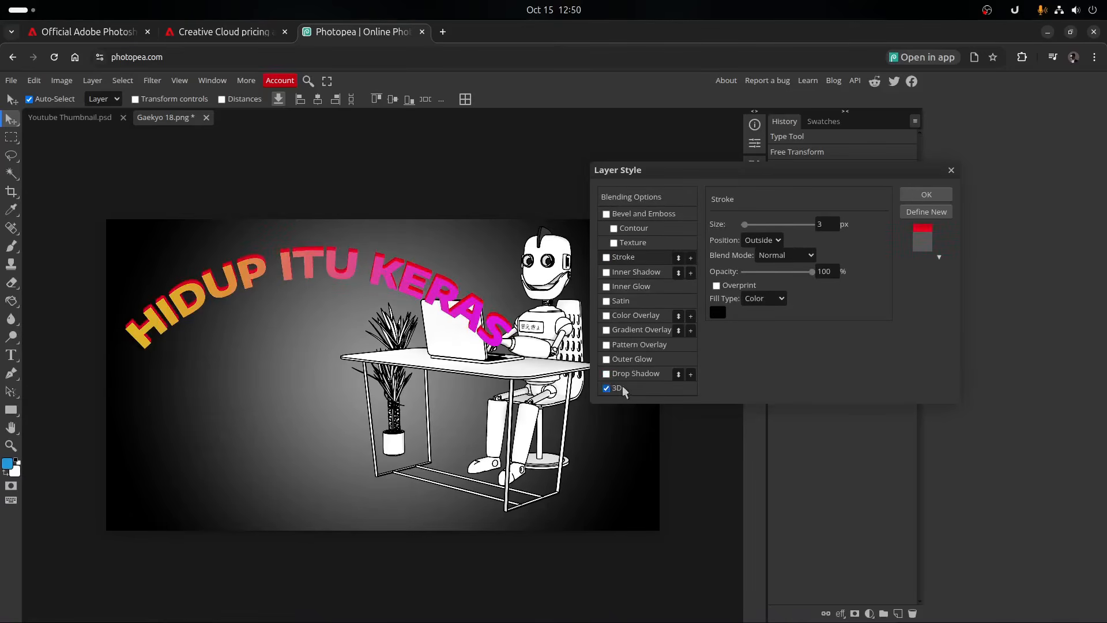
pyautogui.moveTo(764, 225); pyautogui.dragTo(781, 225)
pyautogui.click(768, 241)
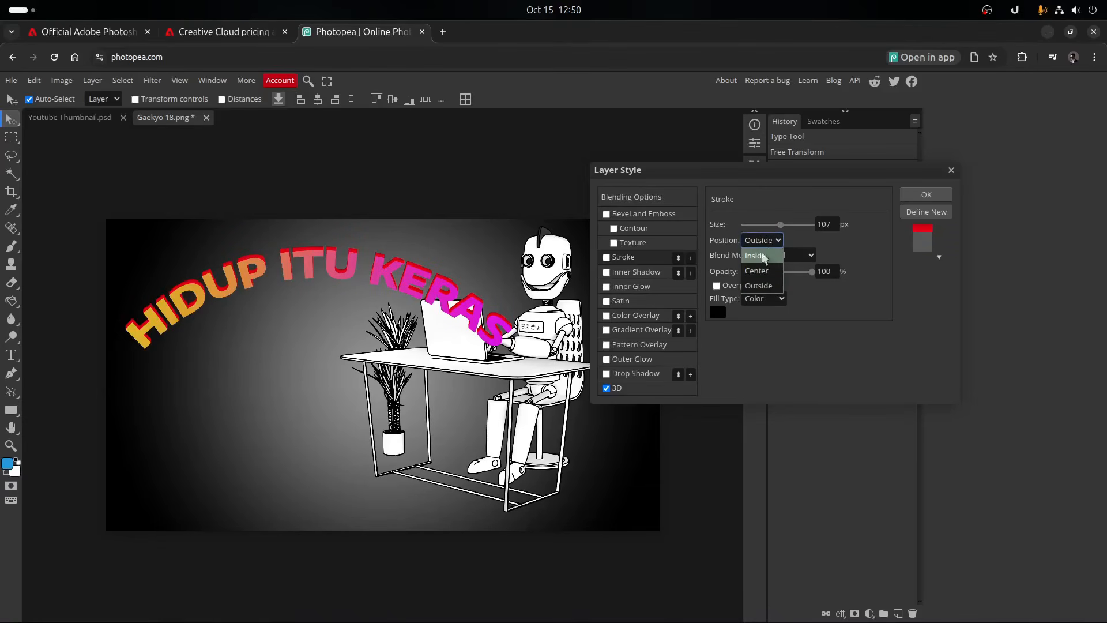
pyautogui.click(763, 254)
pyautogui.click(766, 245)
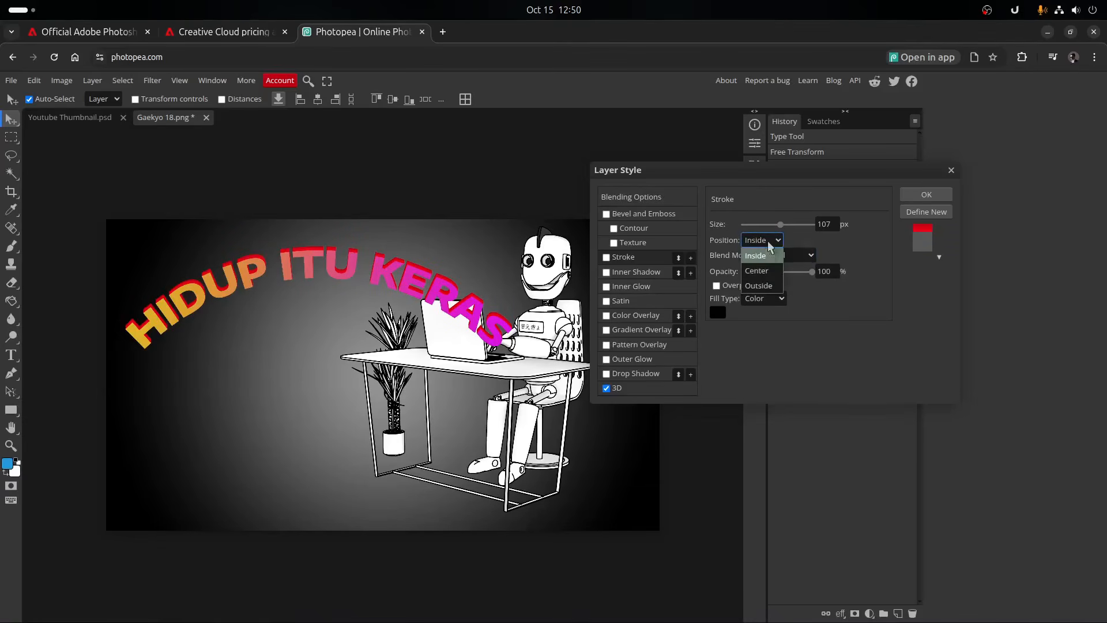
pyautogui.click(776, 273)
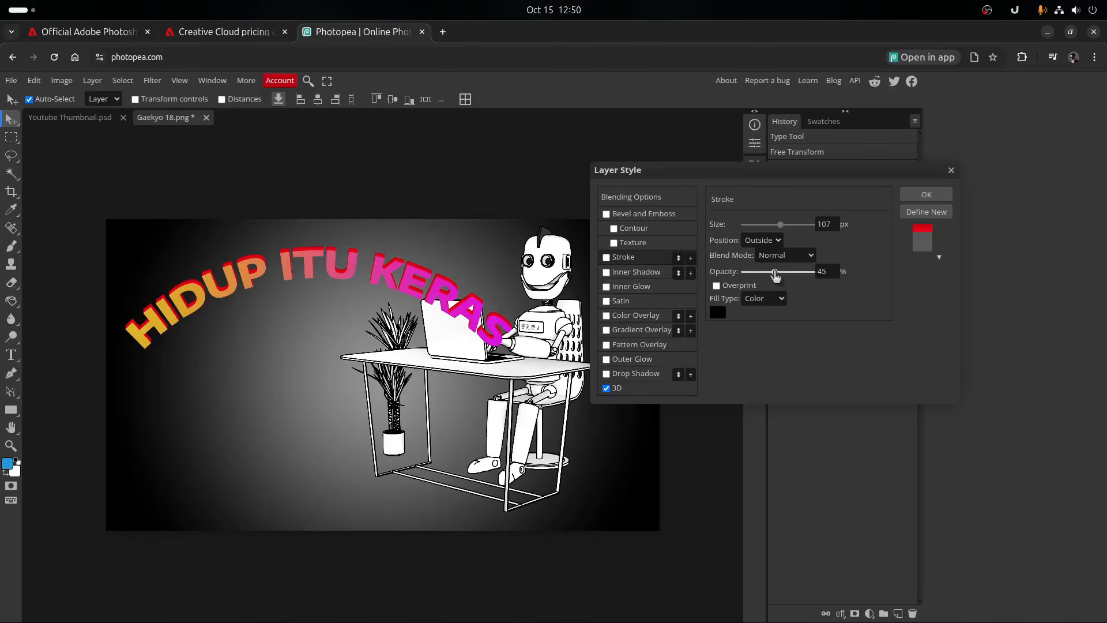
pyautogui.click(780, 298)
pyautogui.click(762, 329)
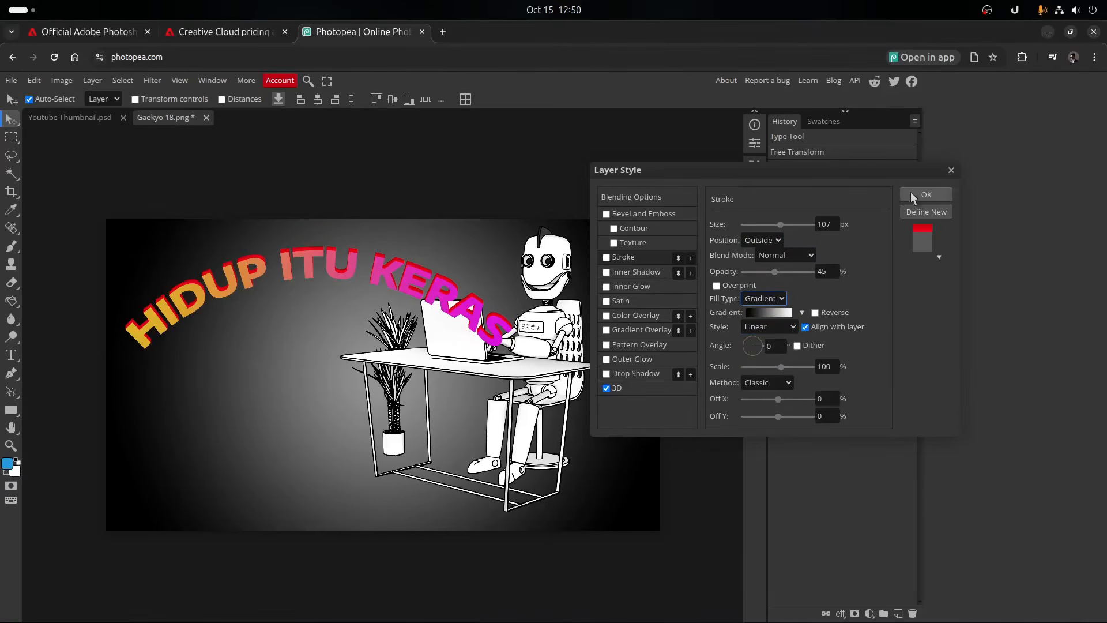
pyautogui.moveTo(747, 345); pyautogui.dragTo(756, 337)
pyautogui.click(919, 199)
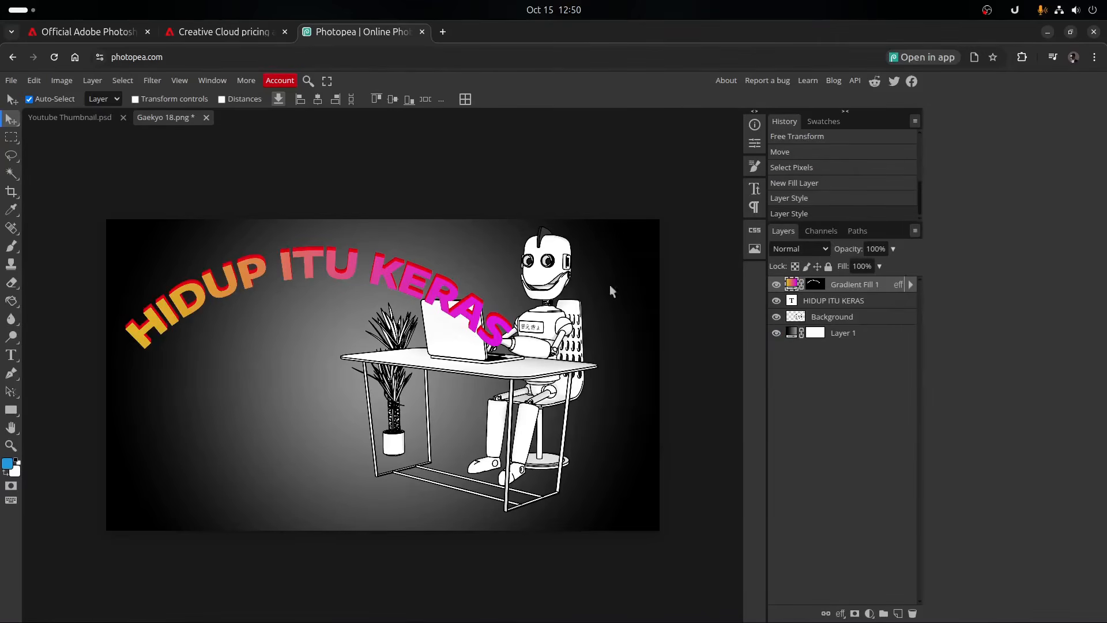
# - Move the gradient lettering below the white text, try blend modes such as Color Dodge on it, and set it to Hard Light
pyautogui.moveTo(331, 271); pyautogui.dragTo(328, 407)
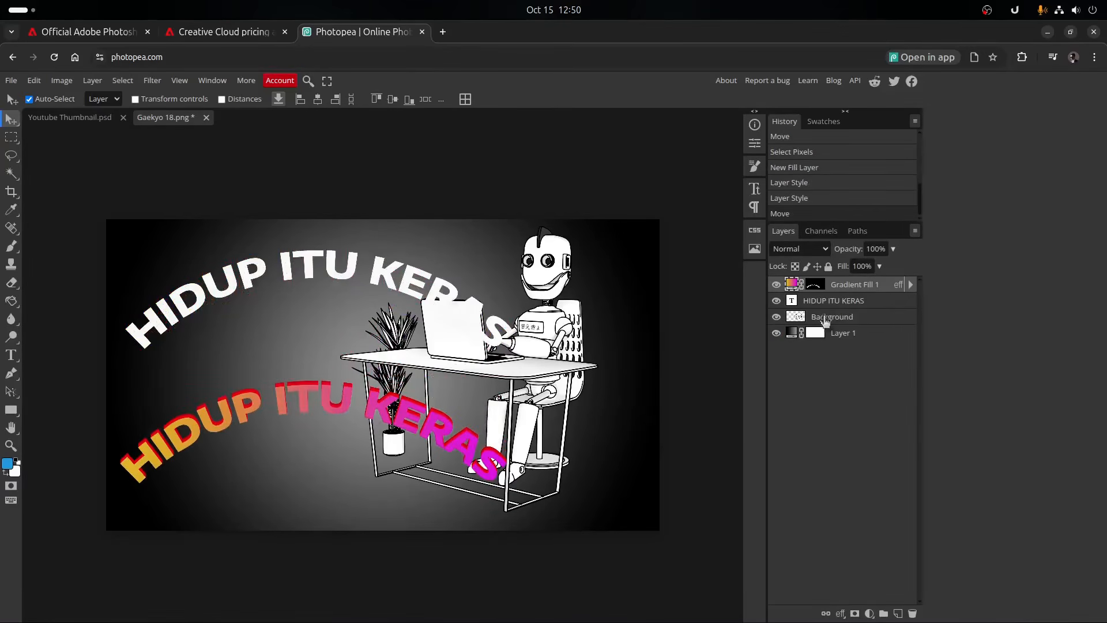
pyautogui.click(825, 250)
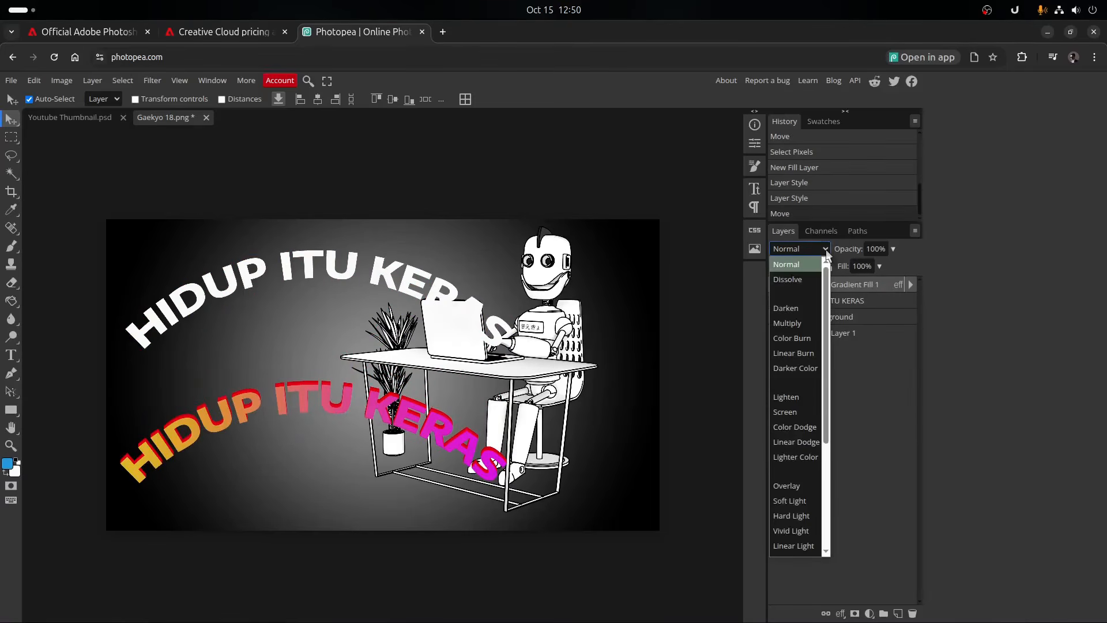
pyautogui.click(805, 279)
pyautogui.click(808, 249)
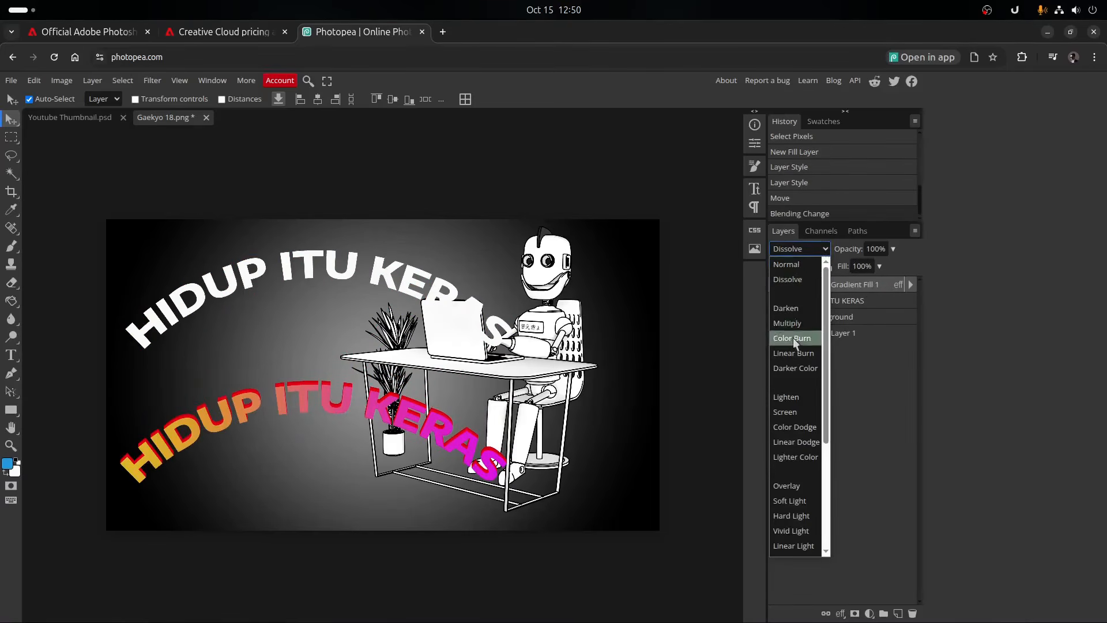
pyautogui.click(793, 338)
pyautogui.click(822, 250)
pyautogui.click(796, 338)
pyautogui.click(784, 429)
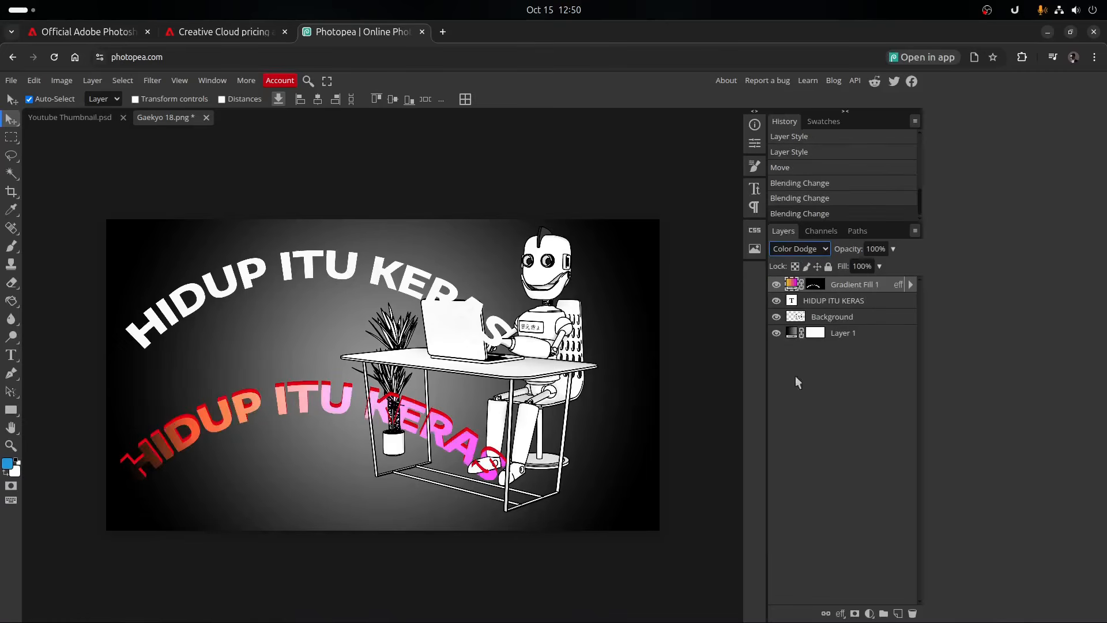
pyautogui.click(824, 250)
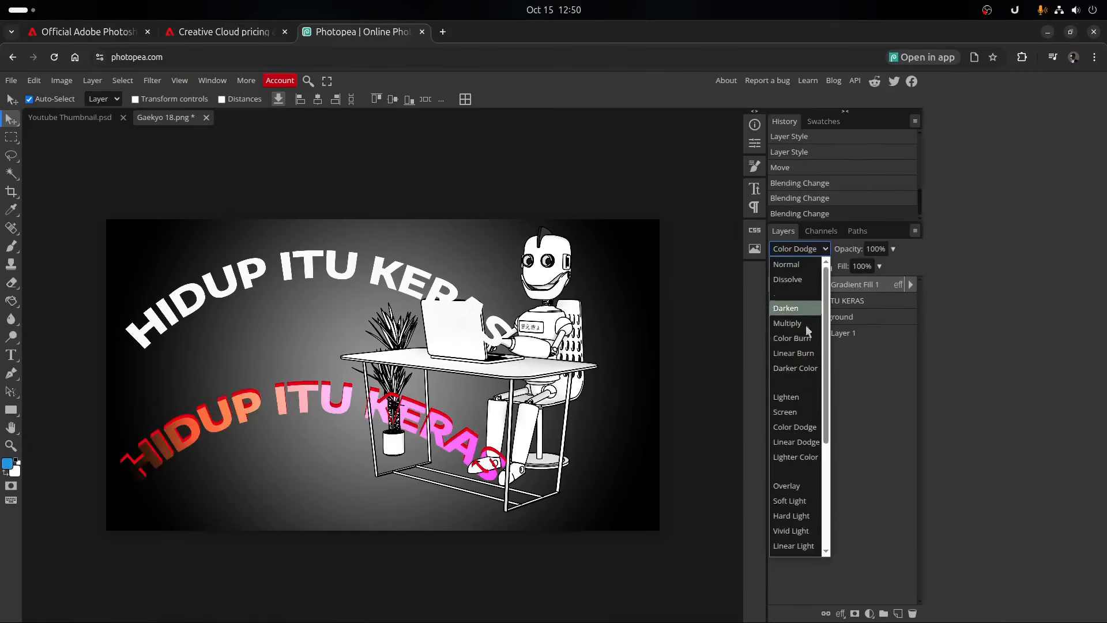
pyautogui.click(796, 509)
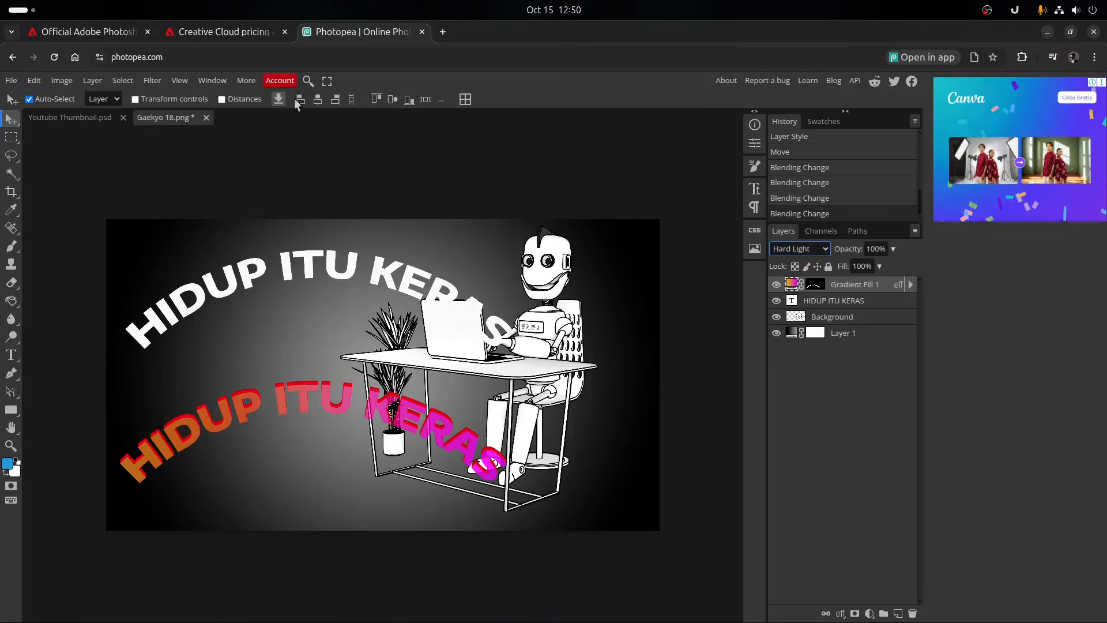
# - Select the white text together with the gradient lettering, center them horizontally on each other and align their top edges
pyautogui.click(296, 274)
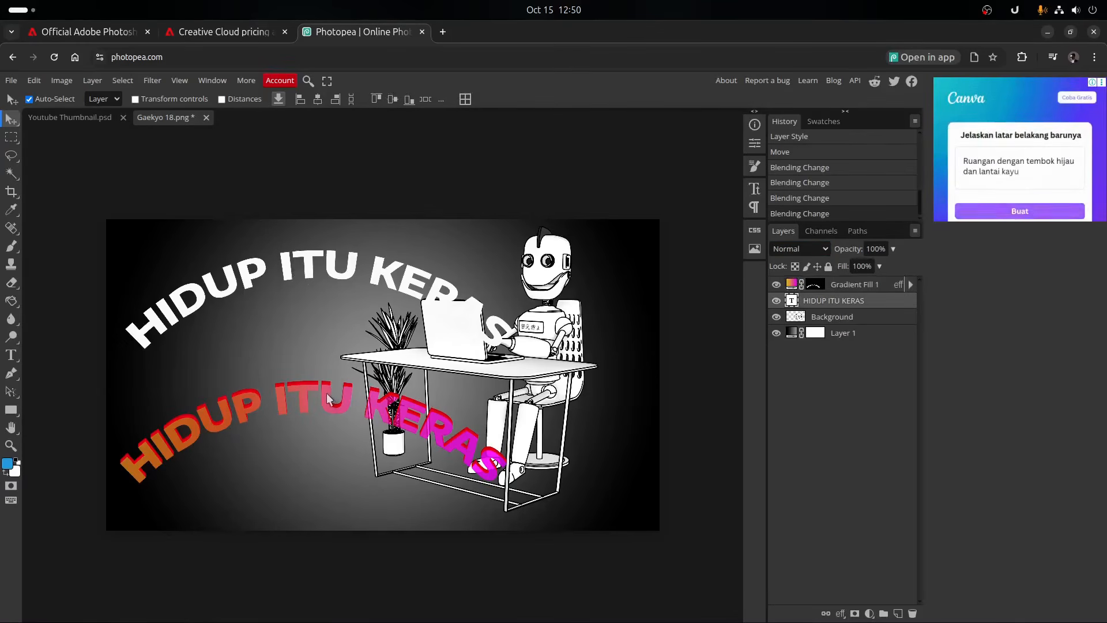
pyautogui.click(316, 99)
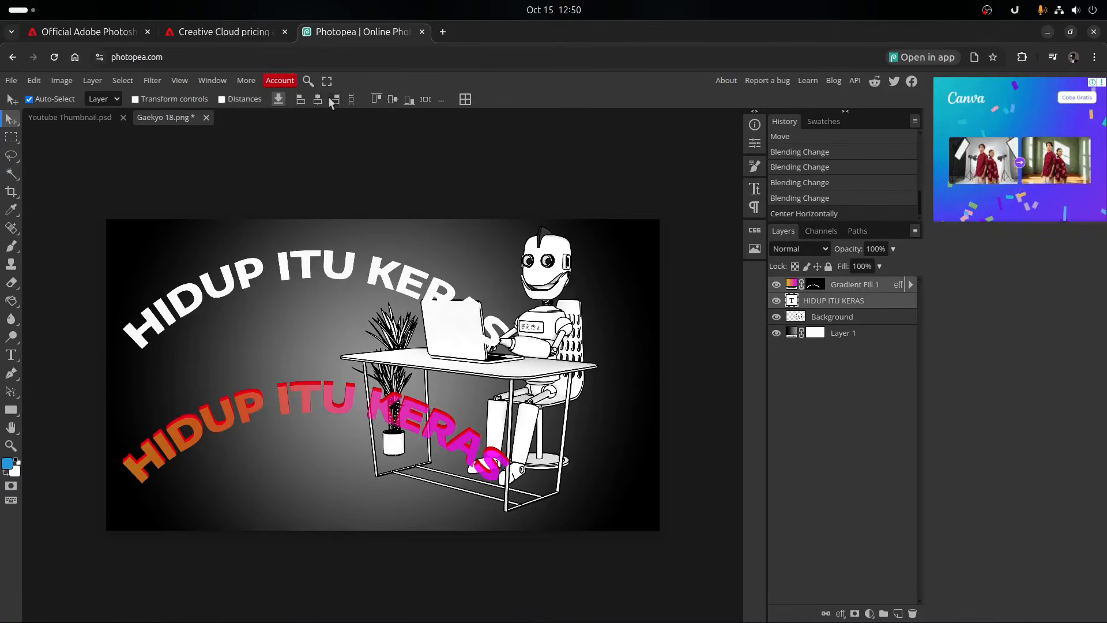
pyautogui.click(374, 98)
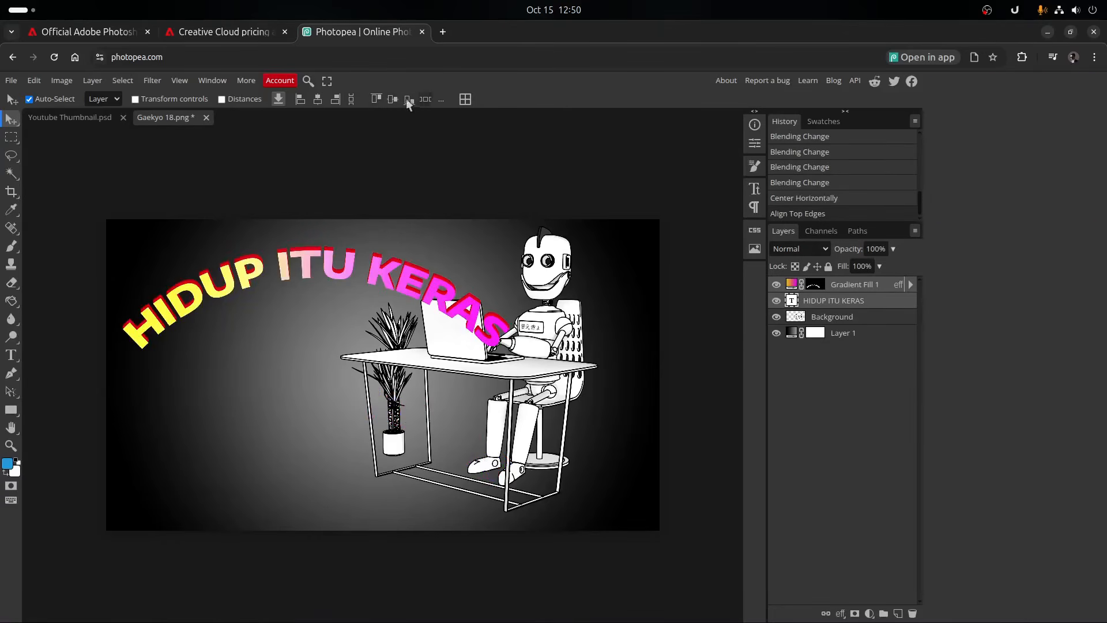
# - Try the column setting of the grid arrangement options and move both lettering layers down across the plant and laptop
pyautogui.click(464, 100)
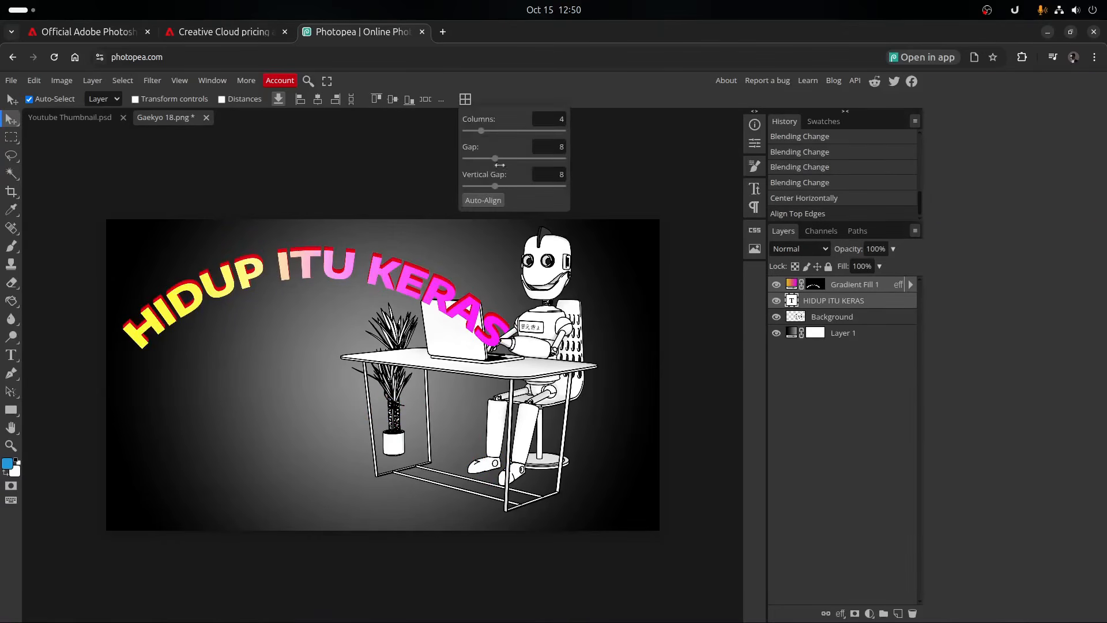
pyautogui.moveTo(484, 131); pyautogui.dragTo(506, 133)
pyautogui.moveTo(301, 278); pyautogui.dragTo(358, 340)
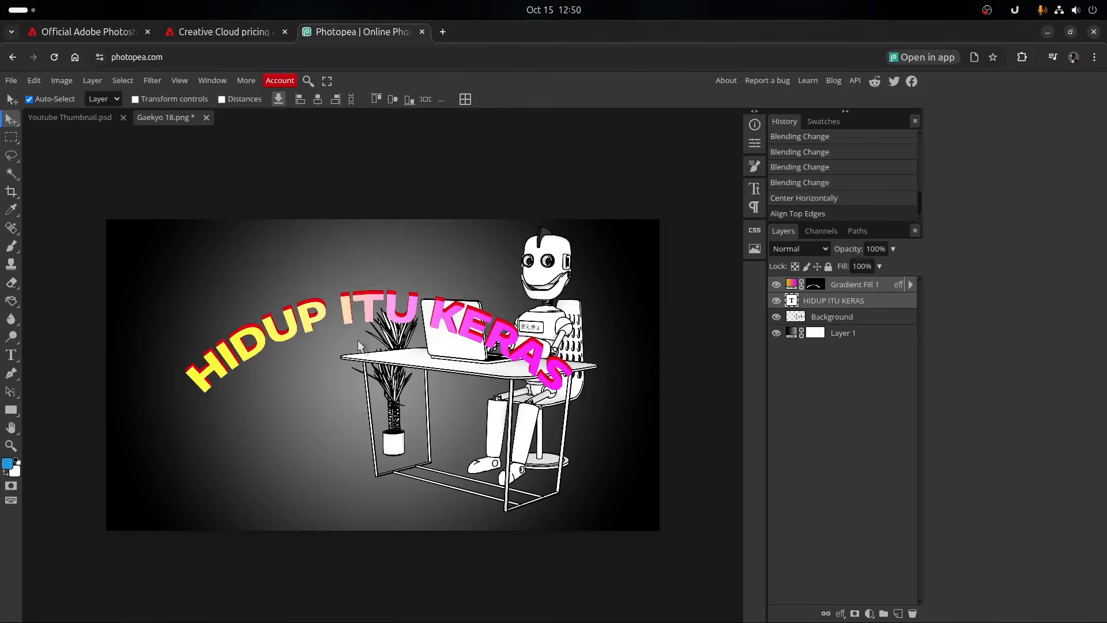
# - Show and hide the transform controls, turn on distance guides and move both lettering layers slightly lower
pyautogui.click(135, 99)
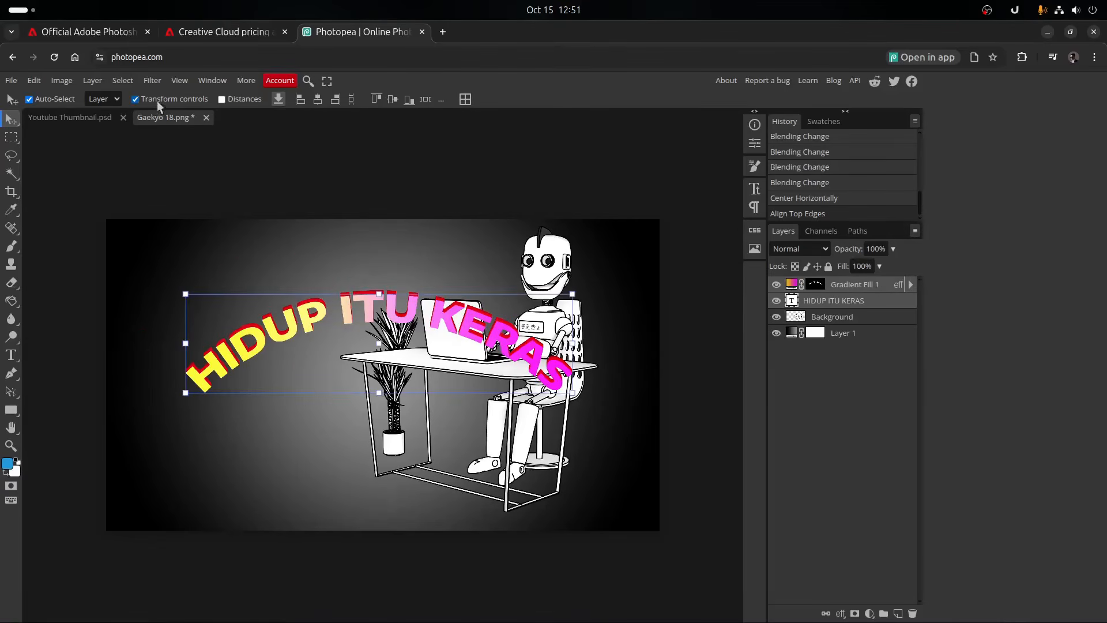
pyautogui.click(157, 101)
pyautogui.click(231, 100)
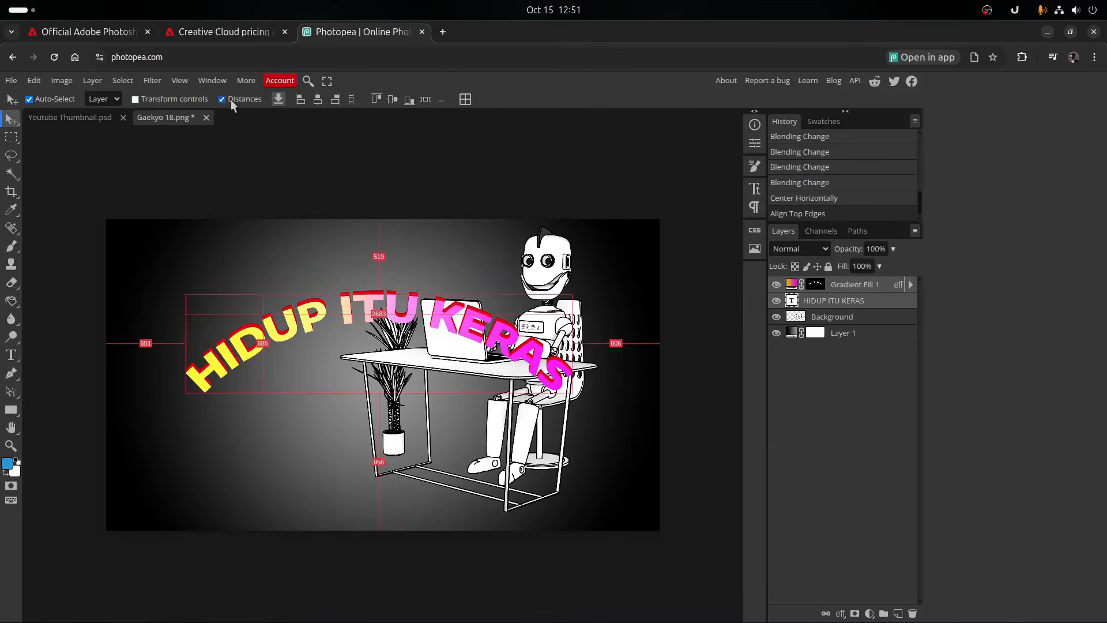
pyautogui.moveTo(365, 304)
pyautogui.mouseDown()
pyautogui.moveTo(369, 352)
pyautogui.moveTo(373, 324)
pyautogui.mouseUp()
# - Open the plugin gallery and browse the available plugins down to the end of the list and back
pyautogui.click(212, 81)
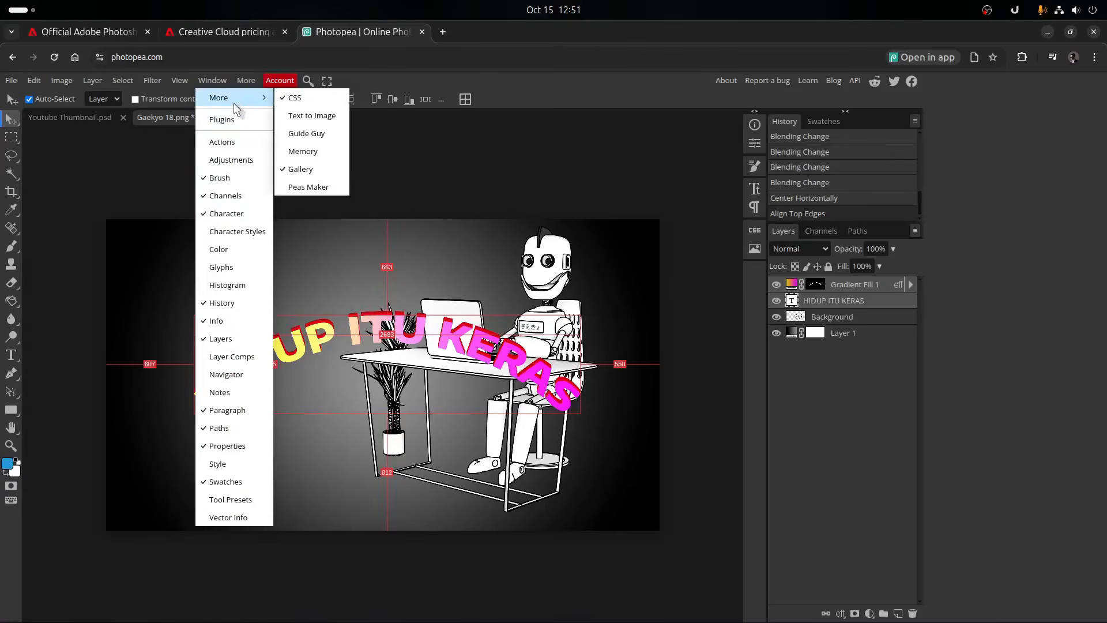
pyautogui.click(234, 118)
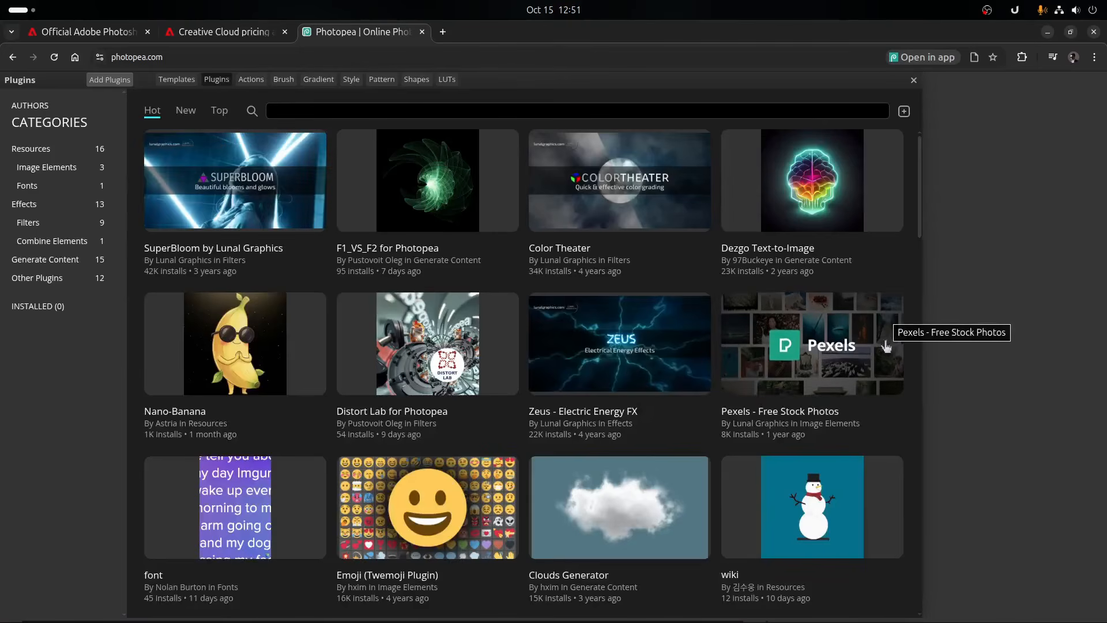
pyautogui.scroll(-8, 863, 353)
pyautogui.scroll(-10, 860, 356)
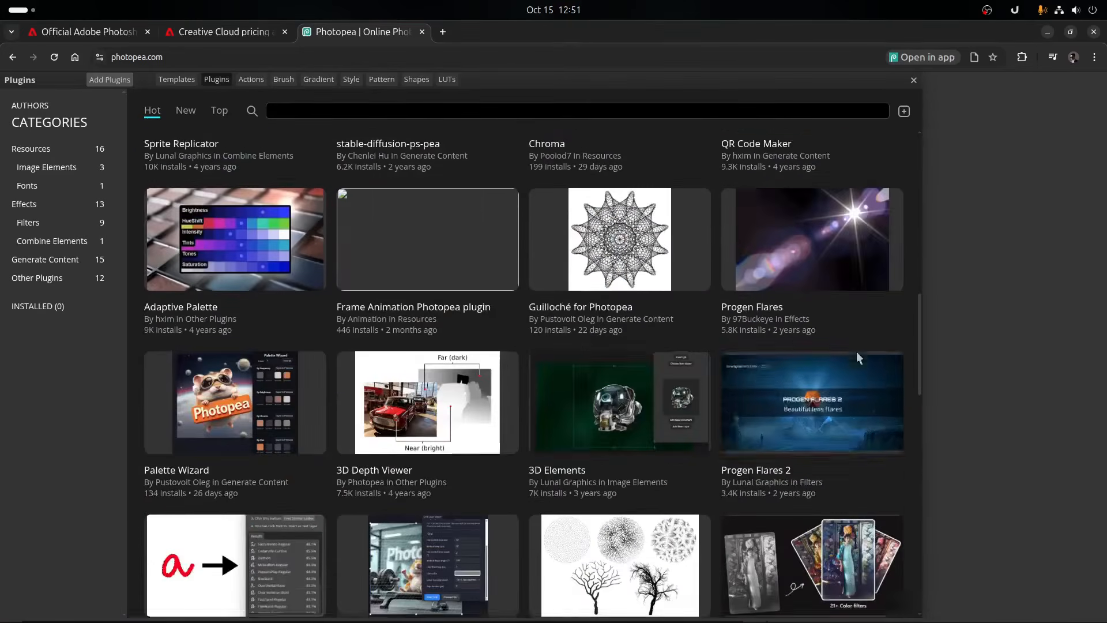
pyautogui.scroll(-5, 856, 358)
pyautogui.scroll(3, 855, 355)
pyautogui.scroll(-5, 714, 368)
pyautogui.scroll(-5, 713, 366)
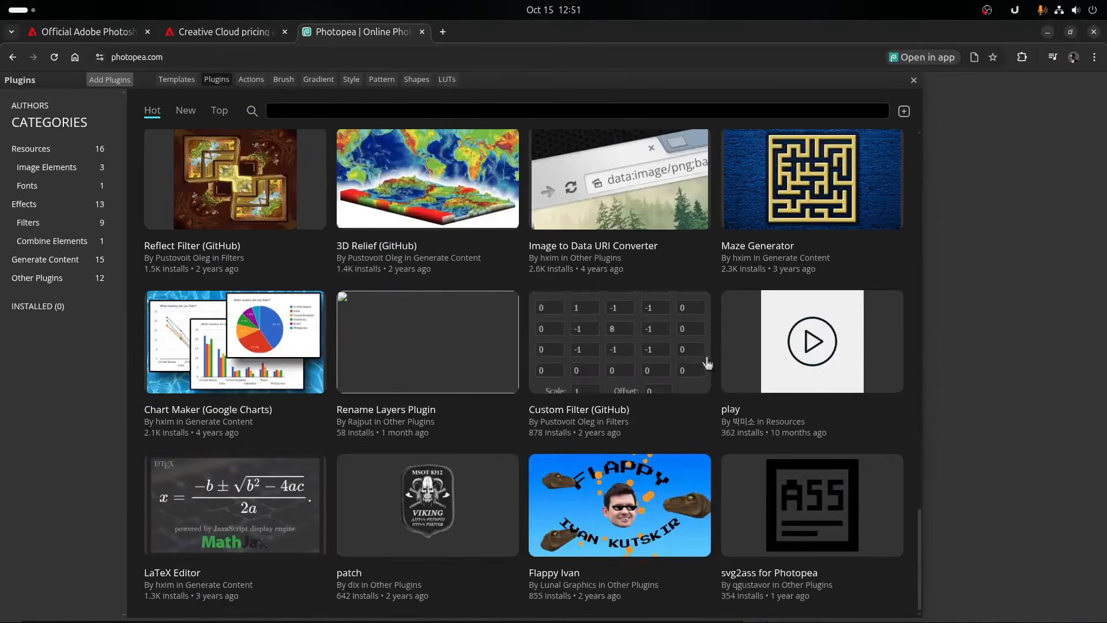
pyautogui.scroll(20, 707, 363)
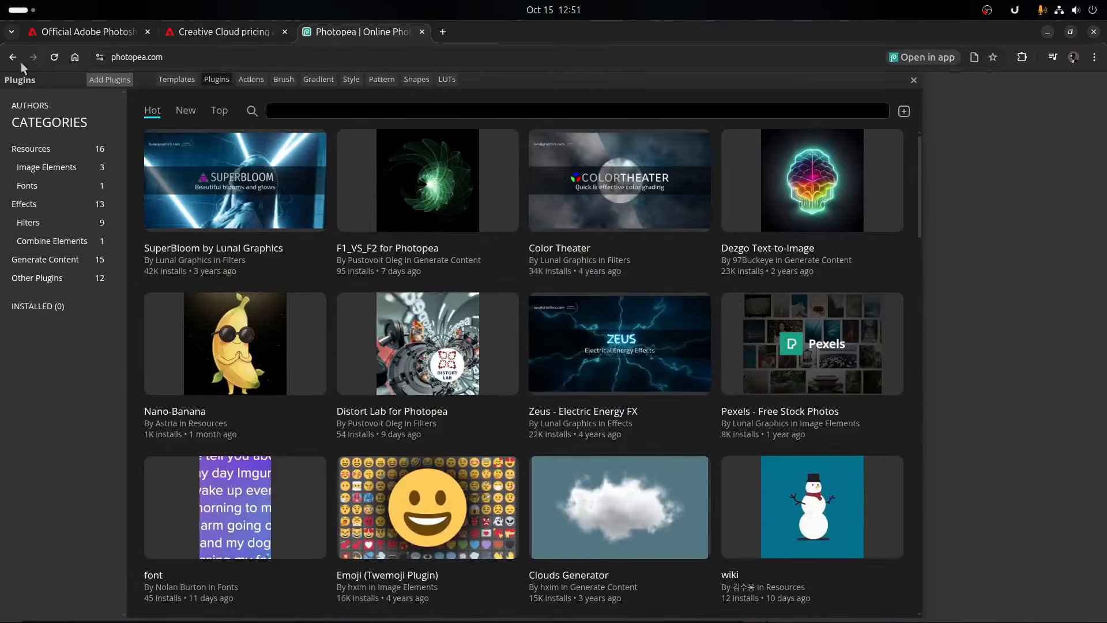
# - Leave the current page without saving the thumbnail project and return to the start screen
pyautogui.click(13, 56)
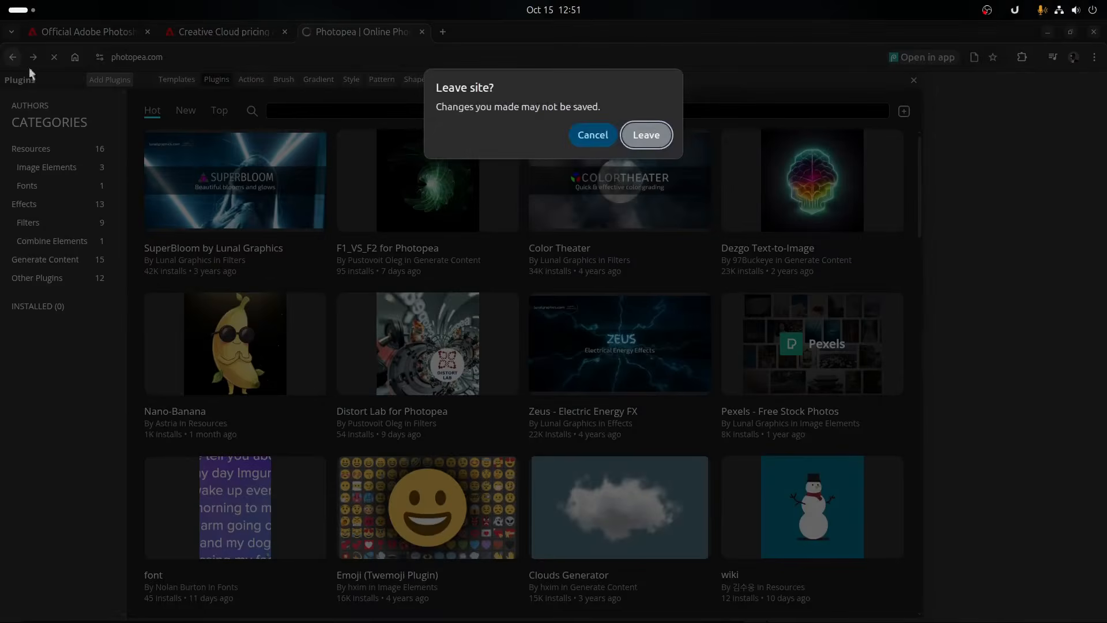
pyautogui.click(623, 137)
pyautogui.click(227, 196)
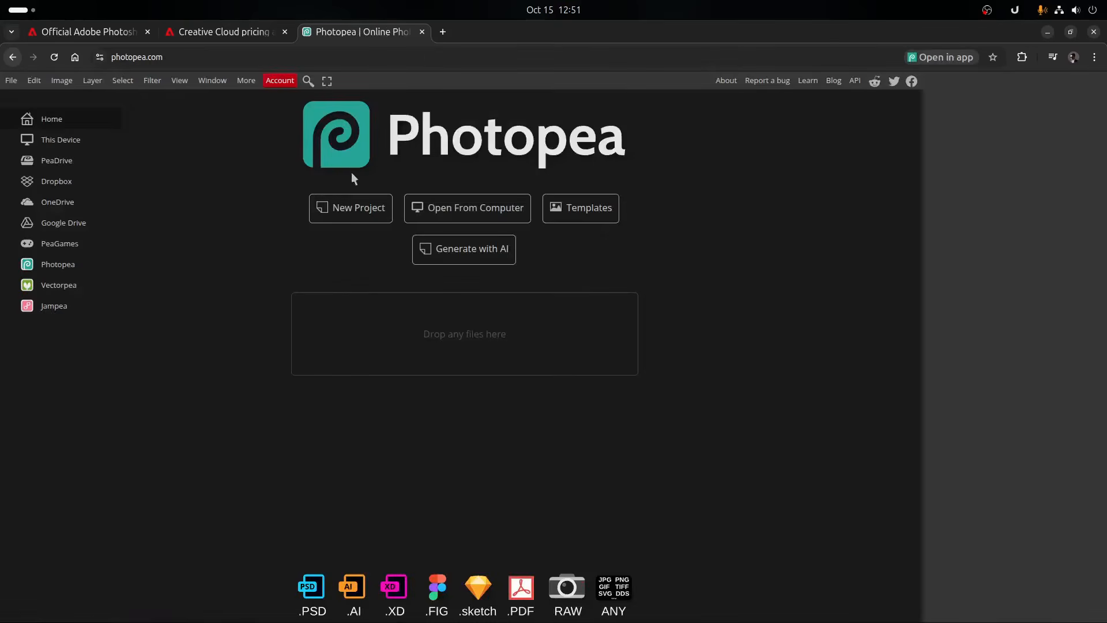
# - Open 11662229.psd from the man-white-t-shirt-sitting-cafe folder on the computer
pyautogui.click(514, 210)
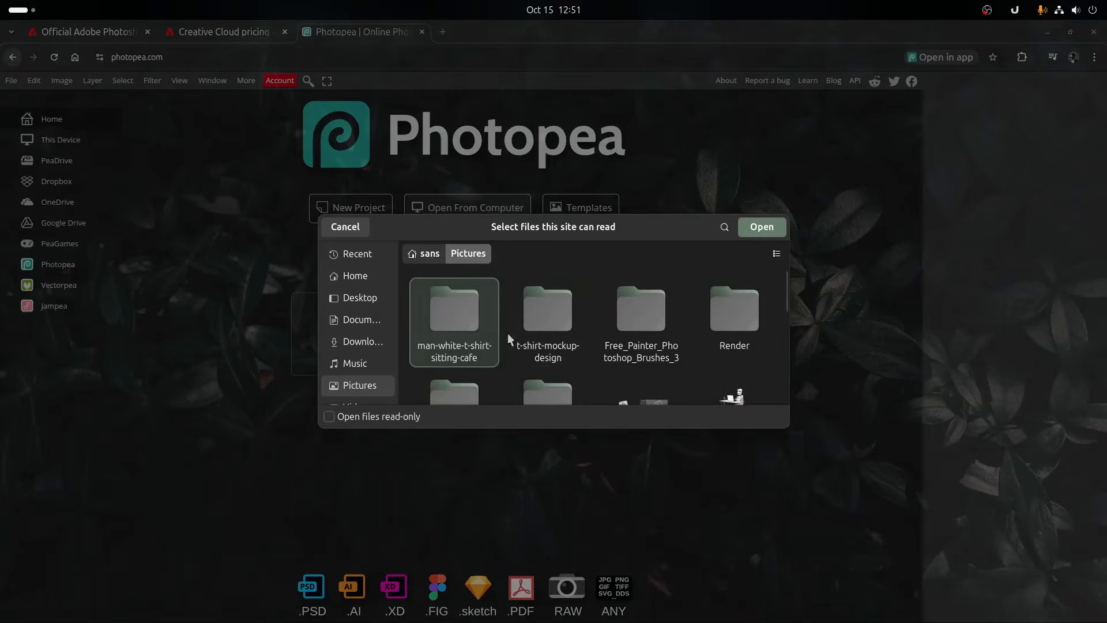
pyautogui.click(536, 318)
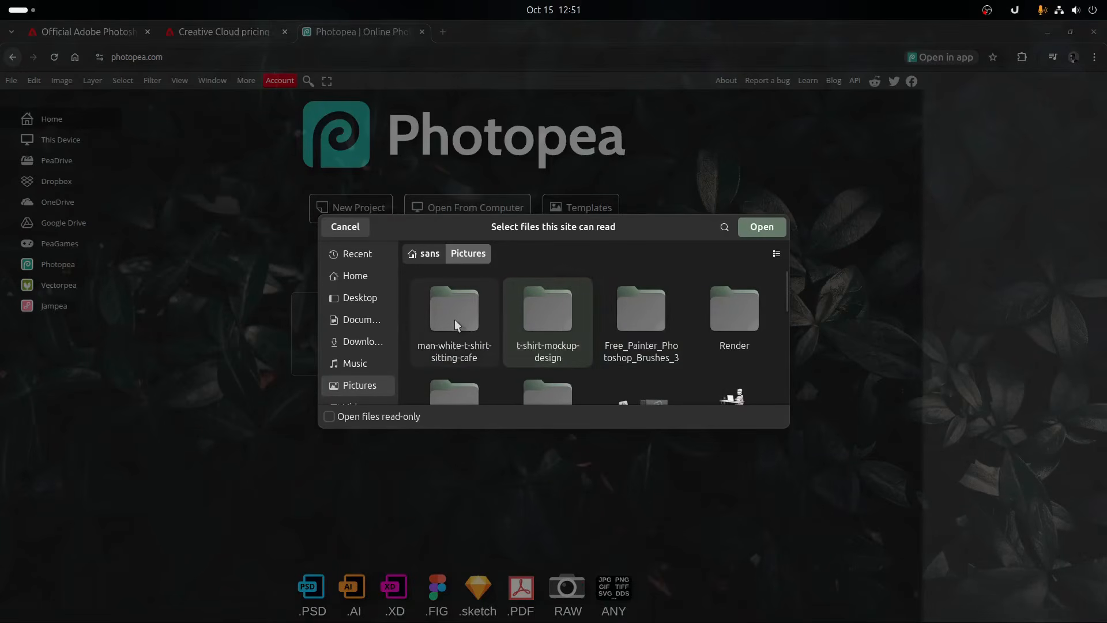
pyautogui.doubleClick(440, 317)
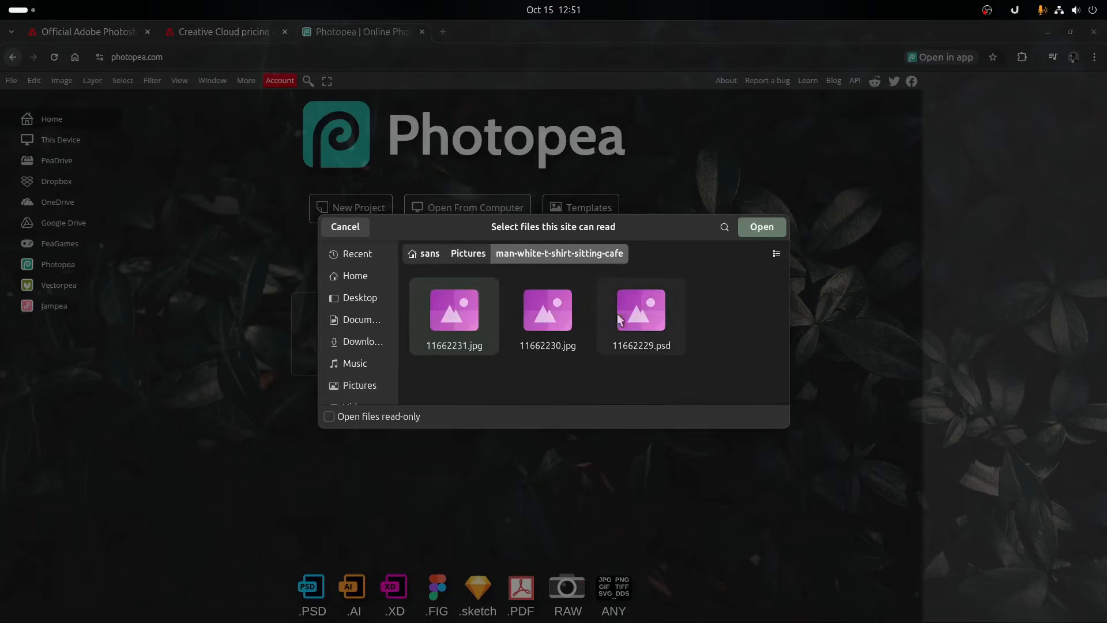
pyautogui.doubleClick(636, 313)
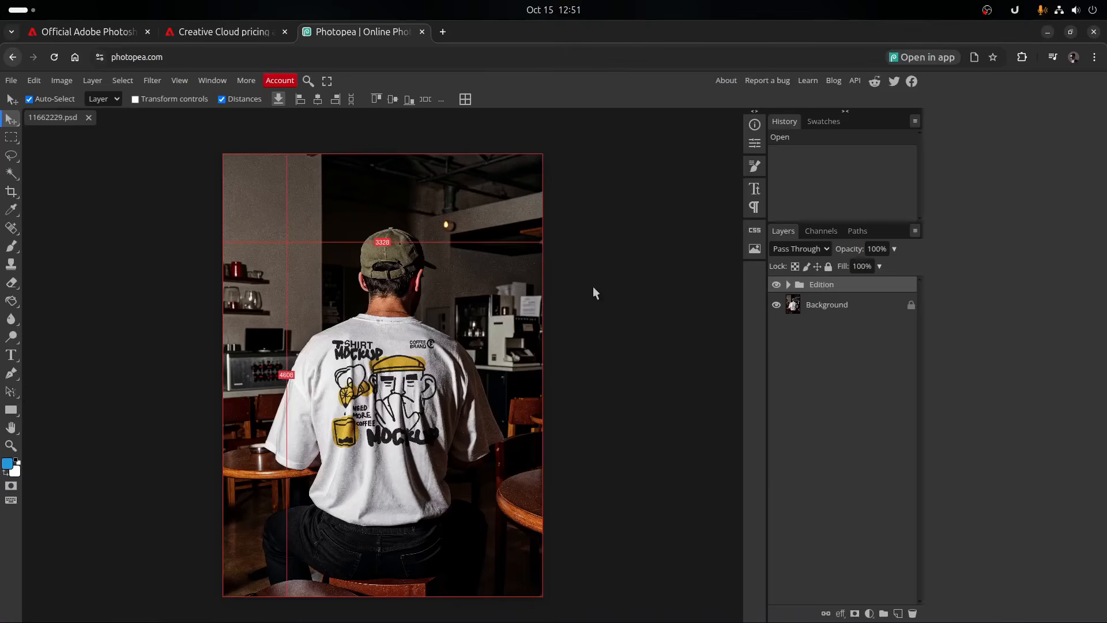
# - Open the "Place your design here" smart object from the T-shirt design group and delete its existing coffee mockup artwork
pyautogui.click(392, 334)
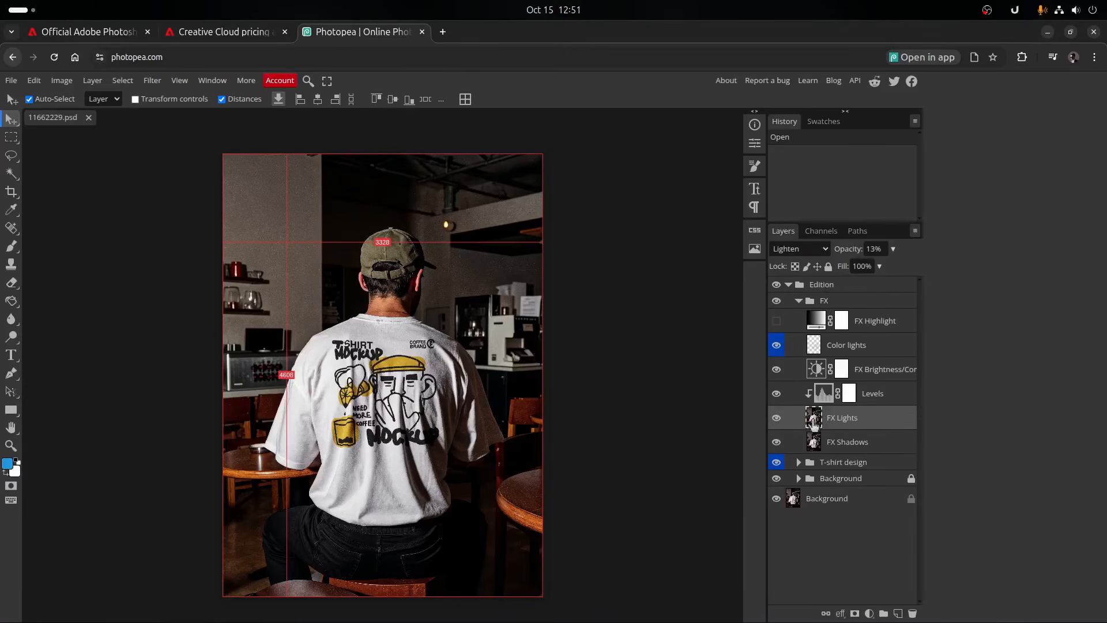
pyautogui.click(833, 443)
pyautogui.click(799, 462)
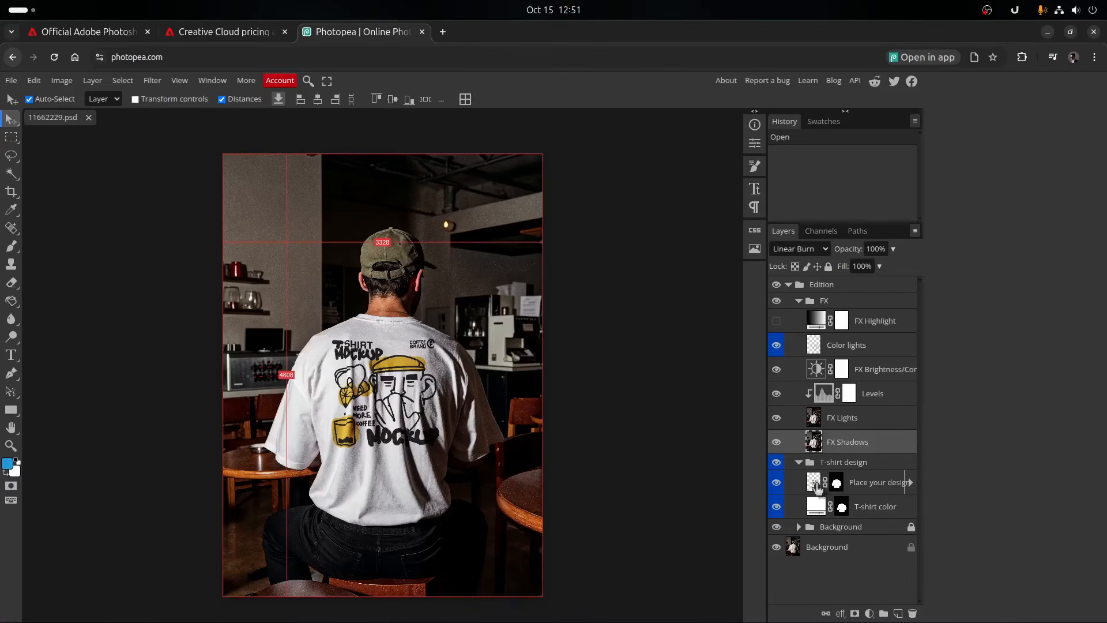
pyautogui.doubleClick(815, 483)
pyautogui.click(419, 355)
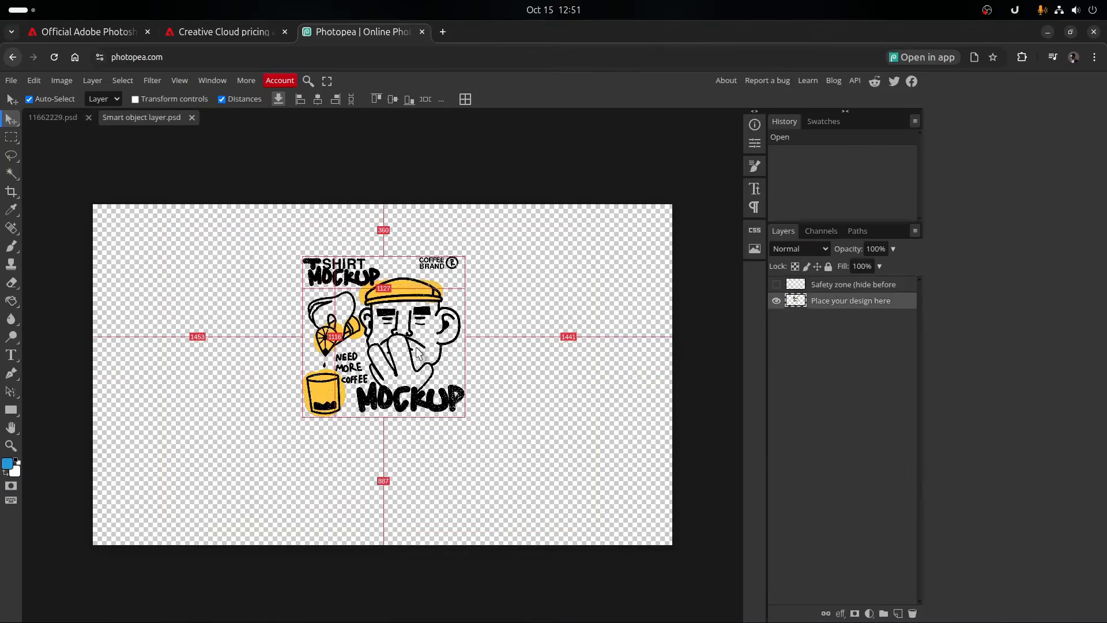
pyautogui.press('Delete')
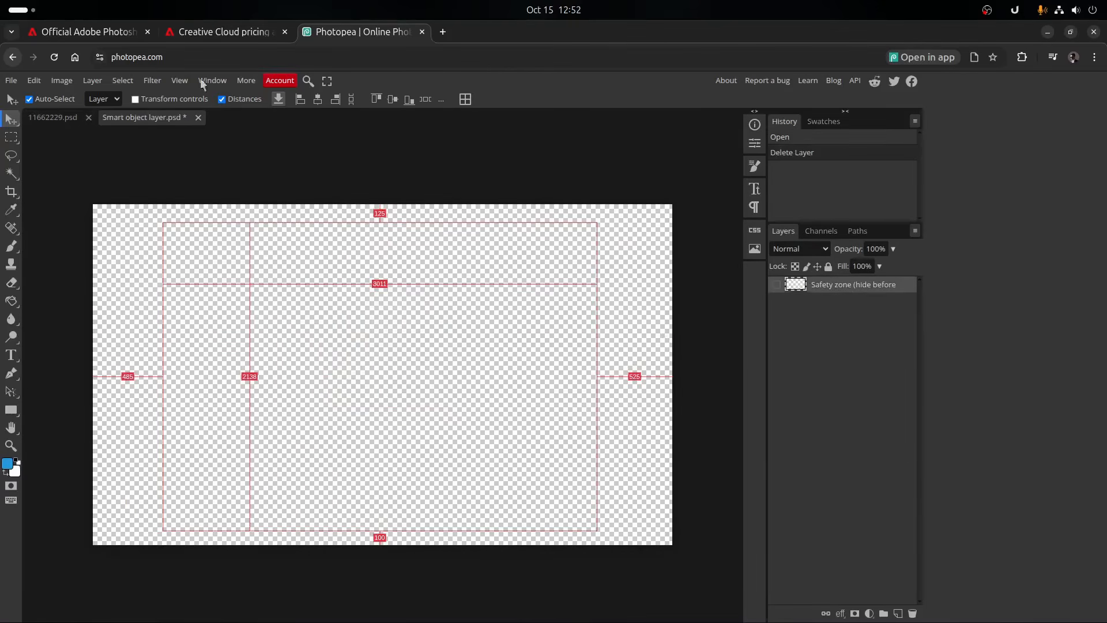
# - Open the "ChatGPT Image 14 Okt 2025" fox artwork from the Pictures folder on the computer
pyautogui.click(11, 80)
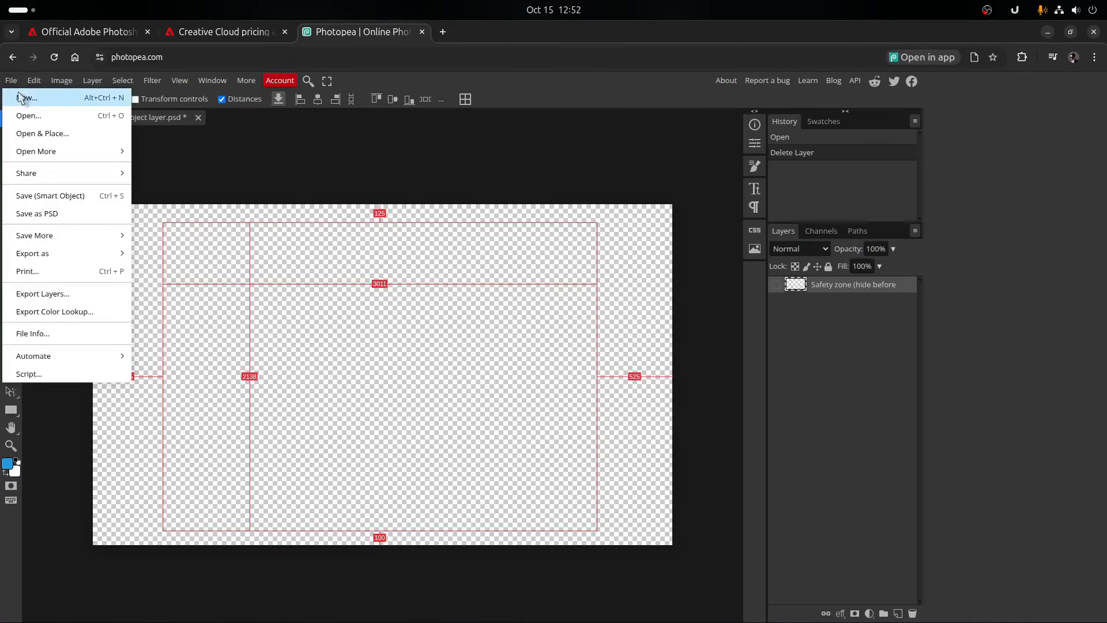
pyautogui.click(24, 115)
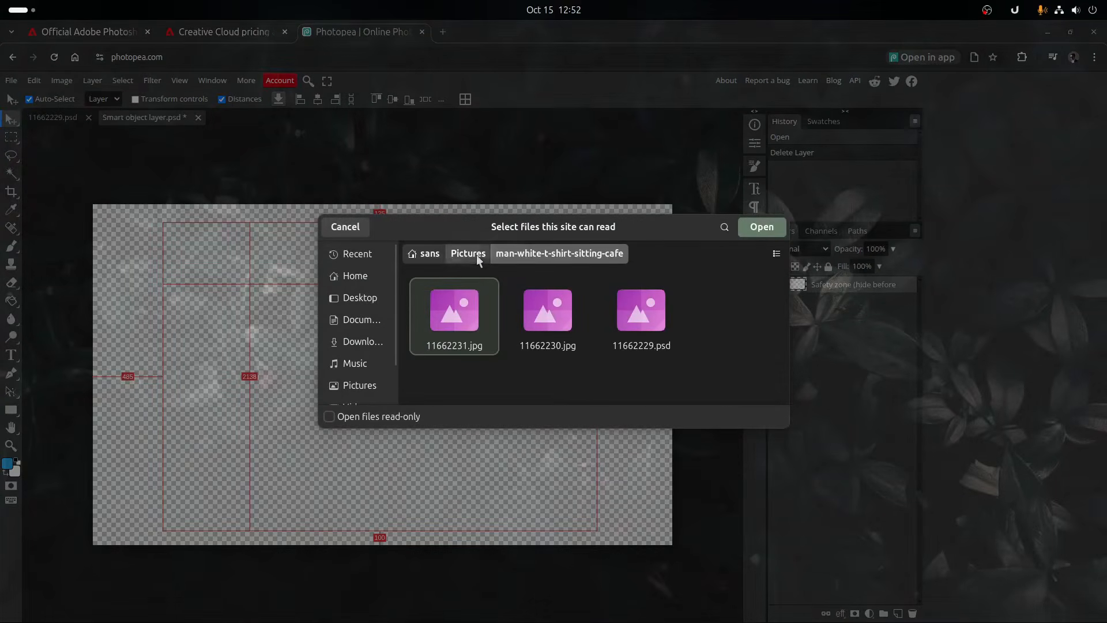
pyautogui.click(476, 254)
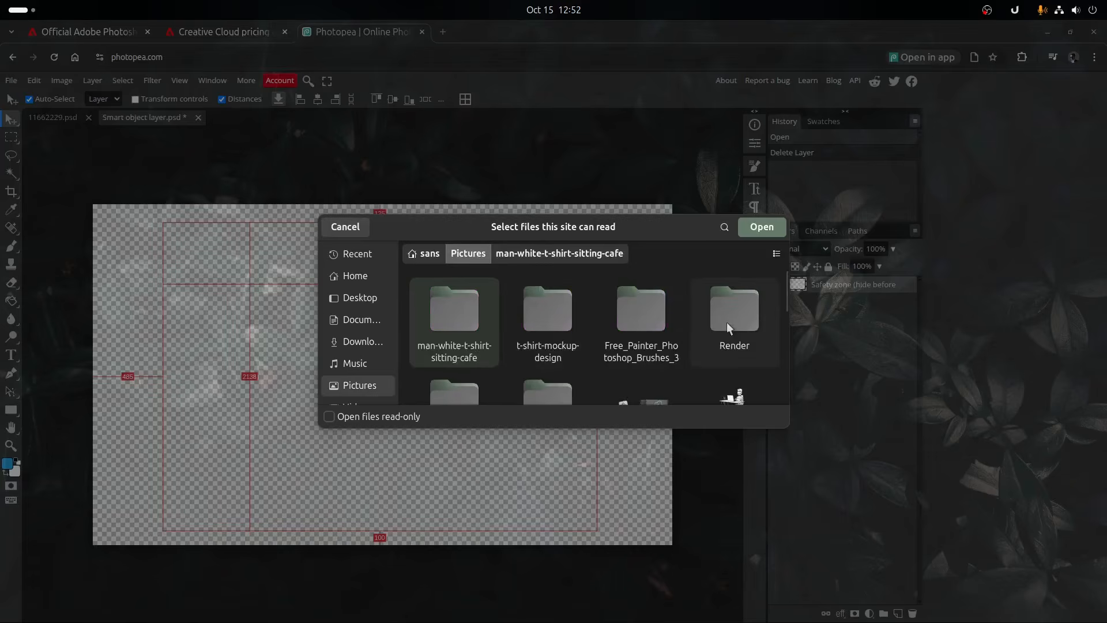
pyautogui.scroll(-5, 727, 321)
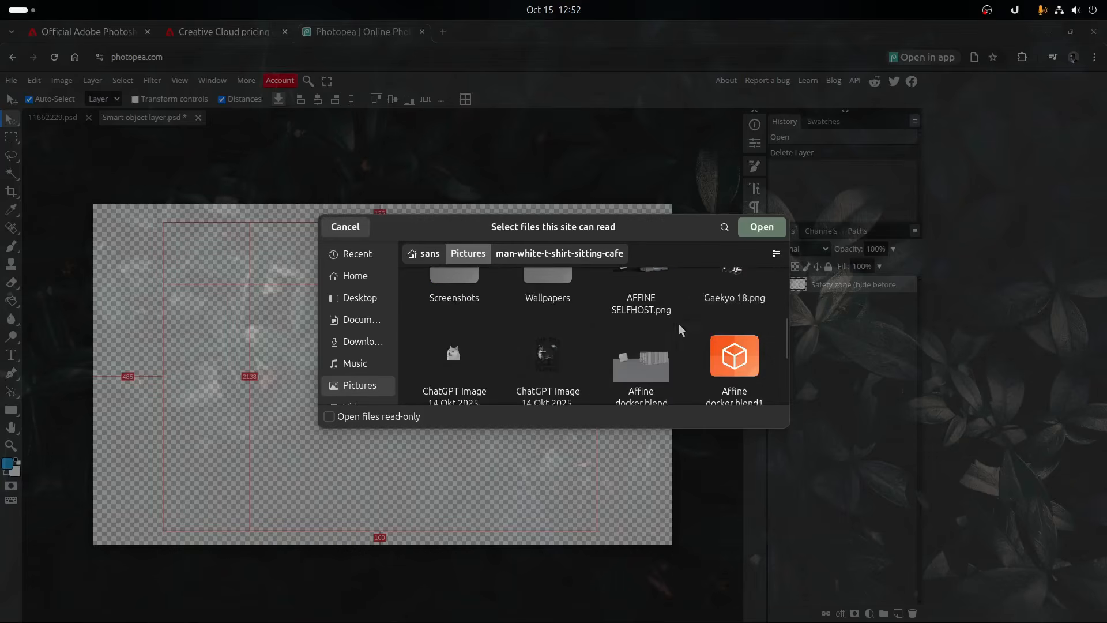
pyautogui.scroll(-1, 546, 347)
pyautogui.doubleClick(546, 324)
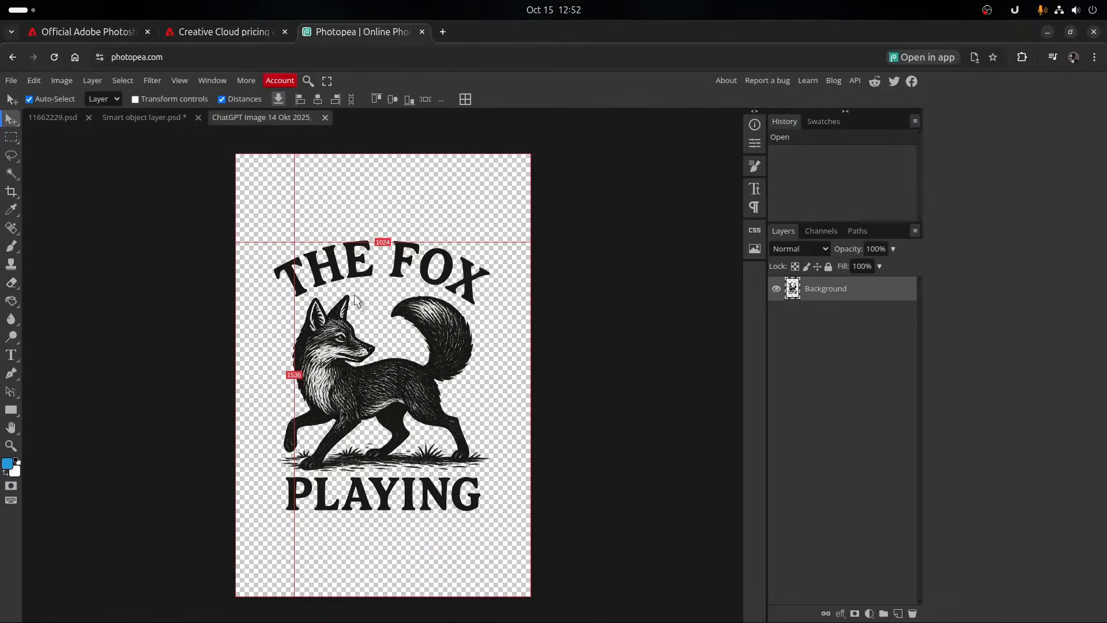
# - Copy the fox artwork into the smart object document, show the Safety zone layer and centre the artwork within the shirt outline
pyautogui.moveTo(342, 337); pyautogui.dragTo(343, 270)
pyautogui.moveTo(401, 382); pyautogui.dragTo(392, 369)
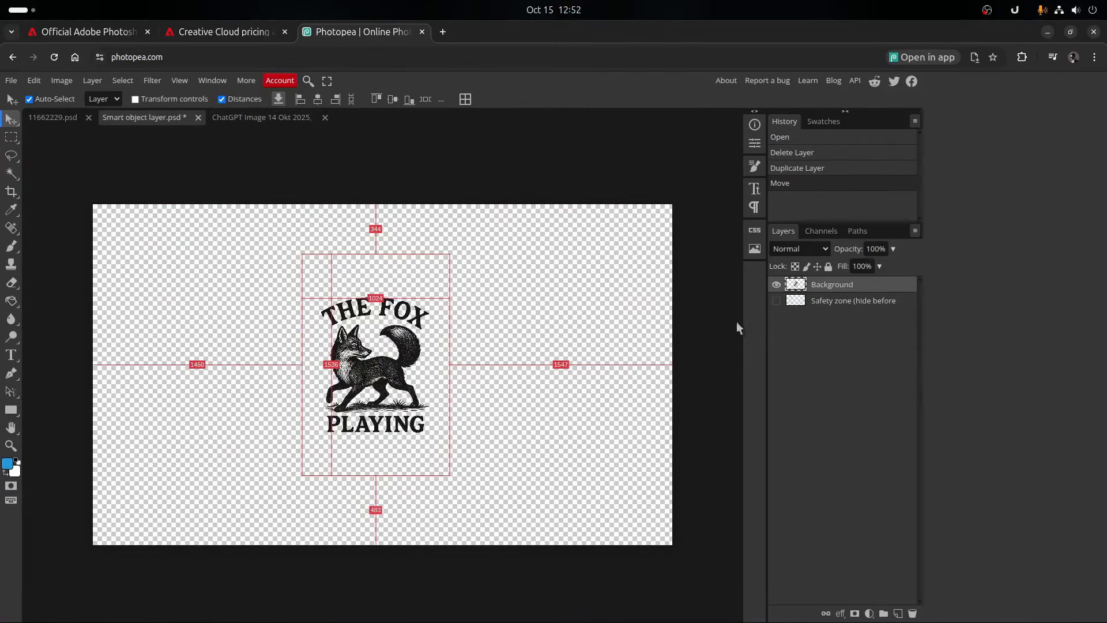
pyautogui.click(777, 300)
pyautogui.moveTo(397, 372); pyautogui.dragTo(398, 374)
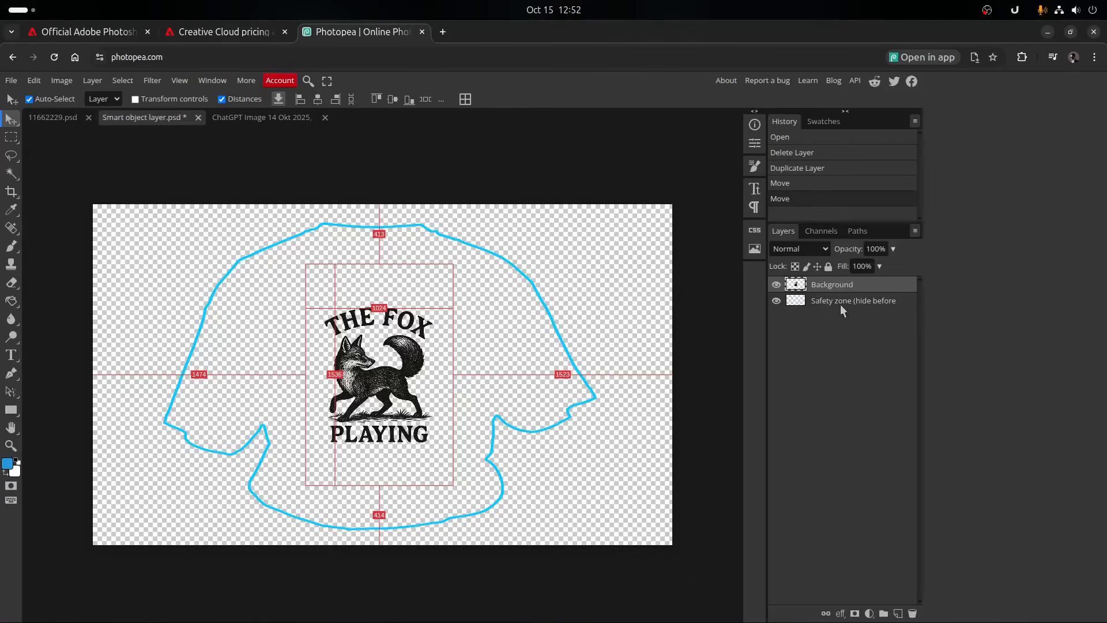
# - Save the smart object, then return to the 11662229.psd mockup and turn off the distance guides
pyautogui.hotkey('ctrl', 's')
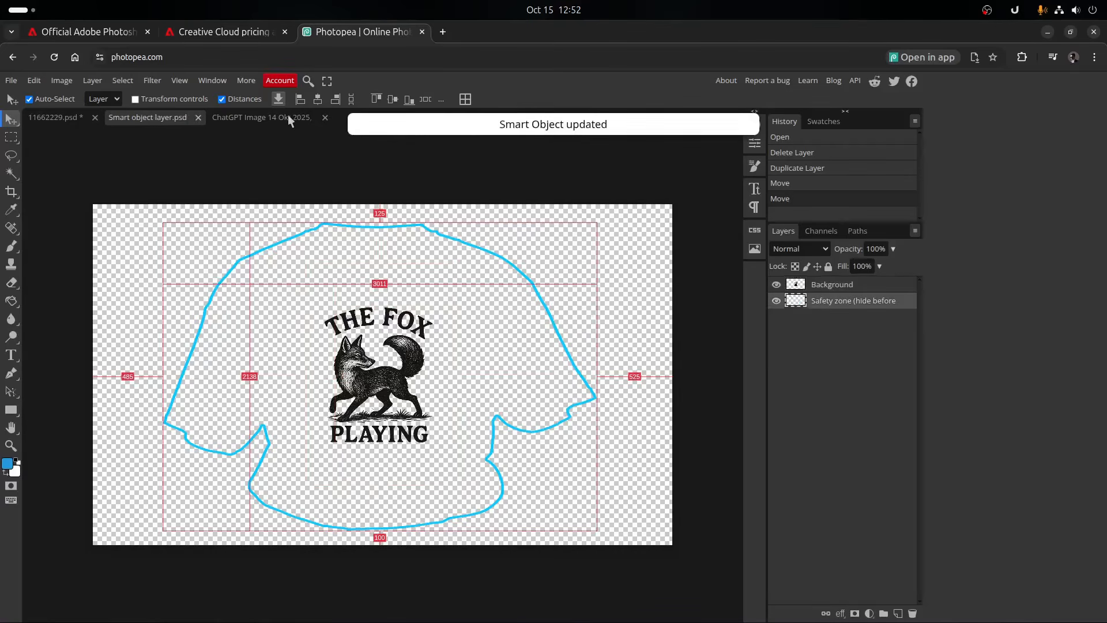
pyautogui.click(59, 118)
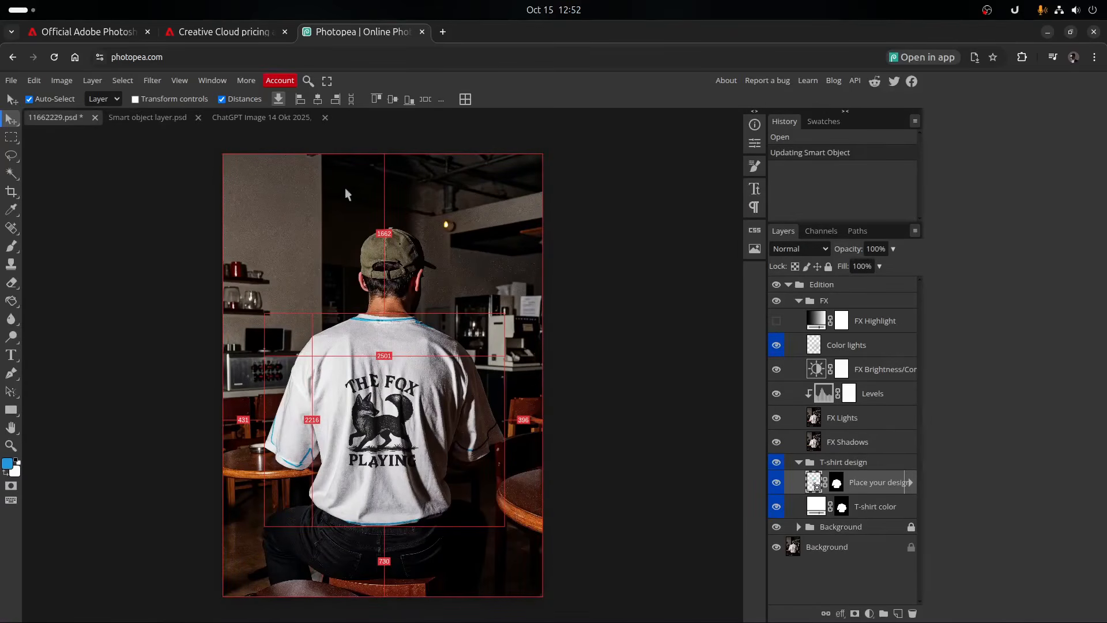
pyautogui.click(222, 99)
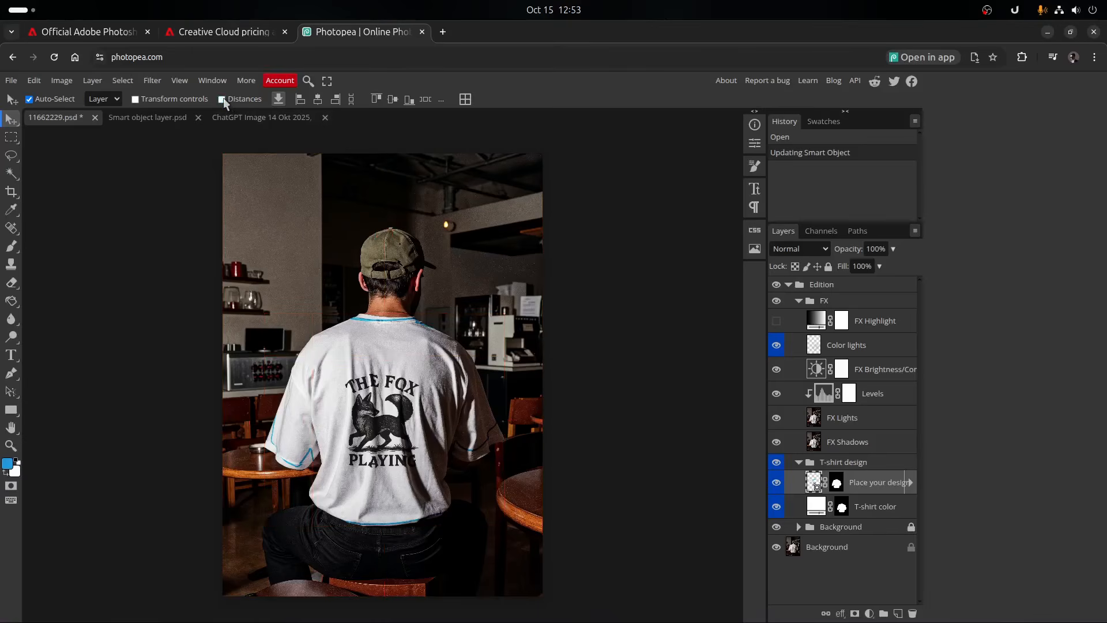
pyautogui.hscroll(3, 429, 401)
# - Compare the smart object with the mockup, then close the smart object and fox image documents
pyautogui.click(151, 117)
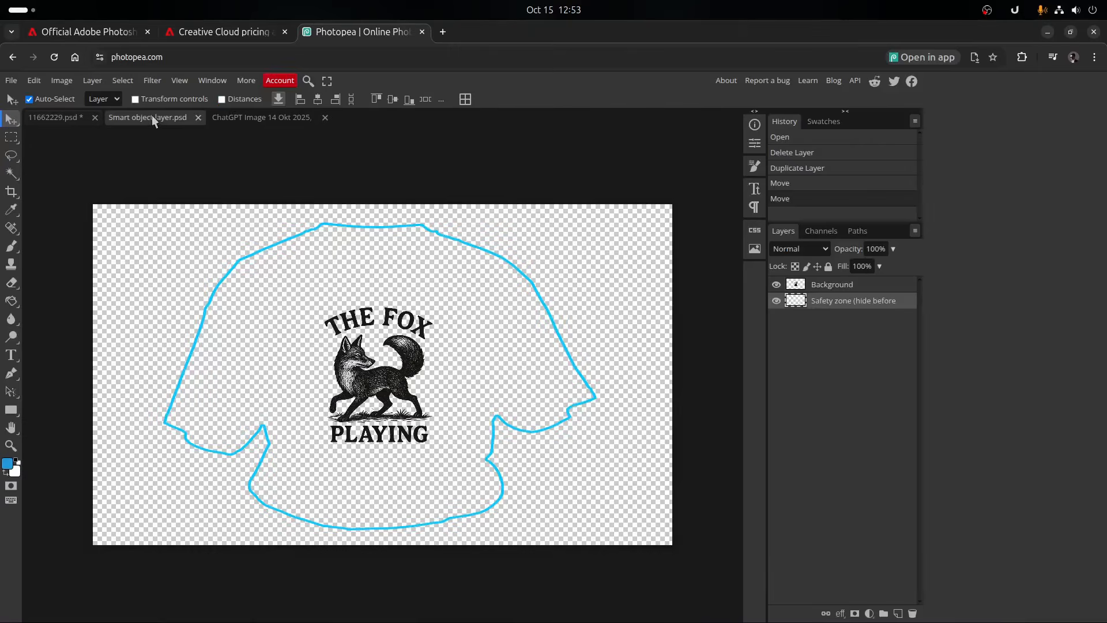
pyautogui.click(68, 117)
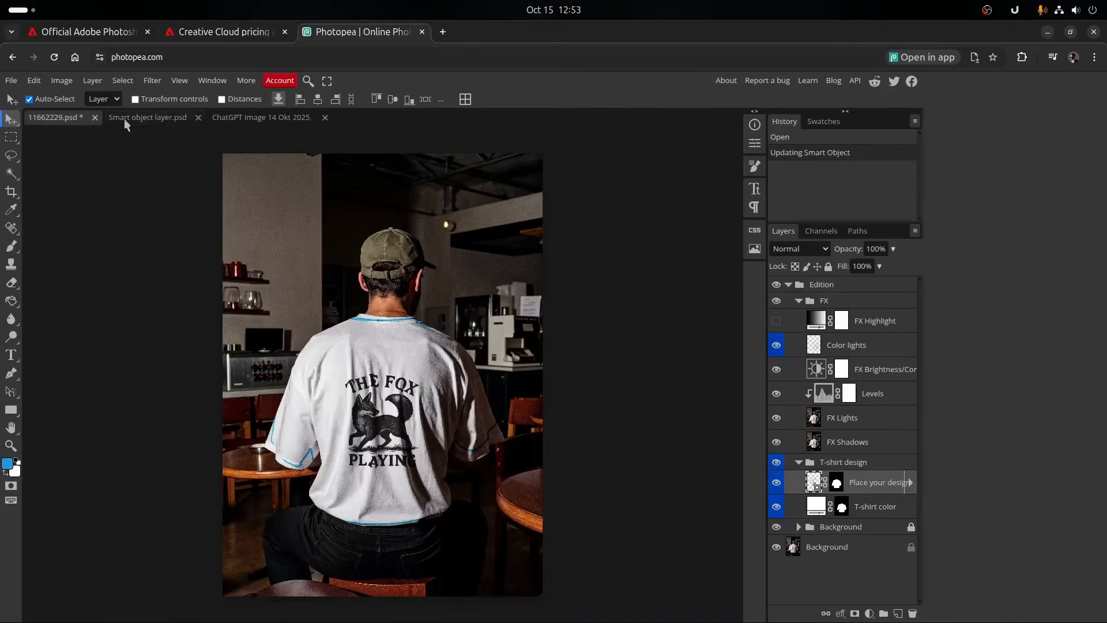
pyautogui.click(198, 118)
pyautogui.click(199, 117)
pyautogui.click(218, 117)
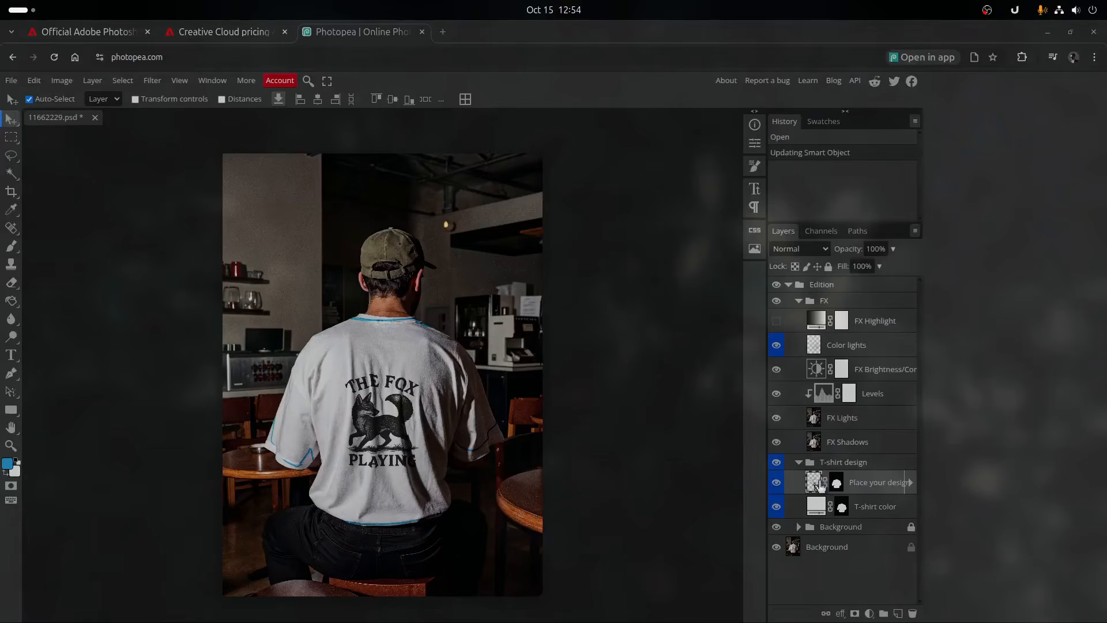
# - Reopen the "Place your design here" smart object, hide its Safety zone layer and save it to update the mockup
pyautogui.doubleClick(813, 482)
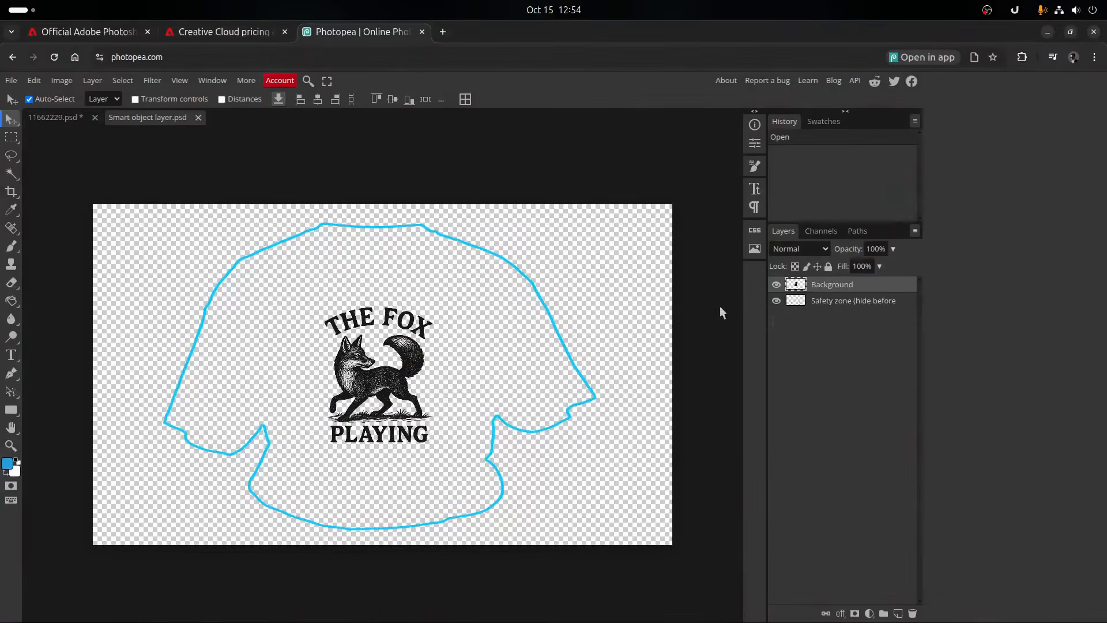
pyautogui.click(776, 301)
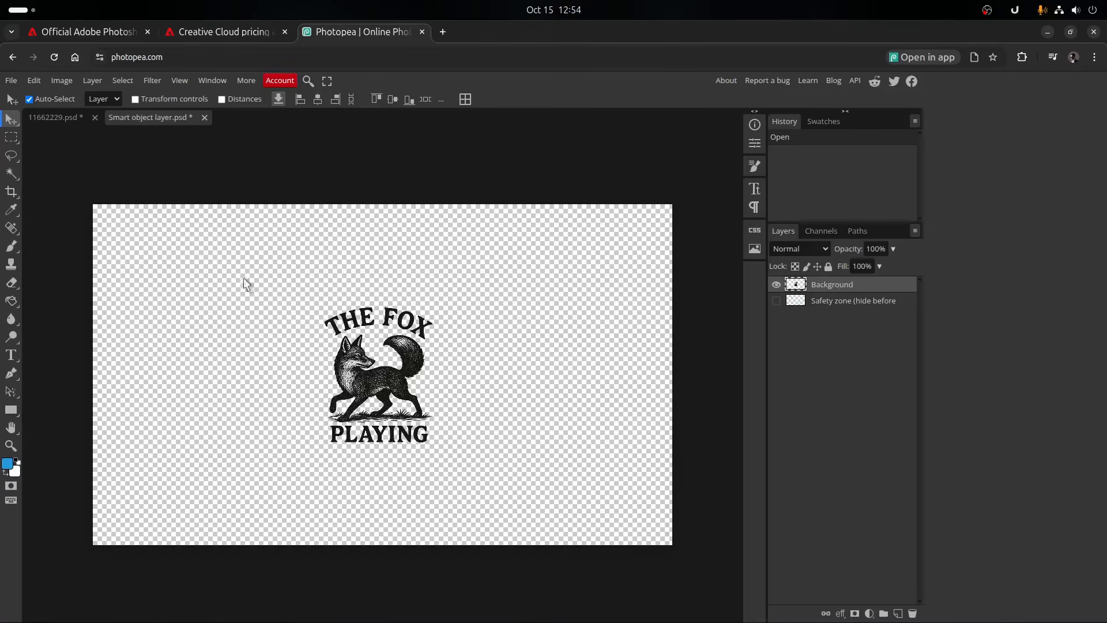
pyautogui.hotkey('ctrl', 's')
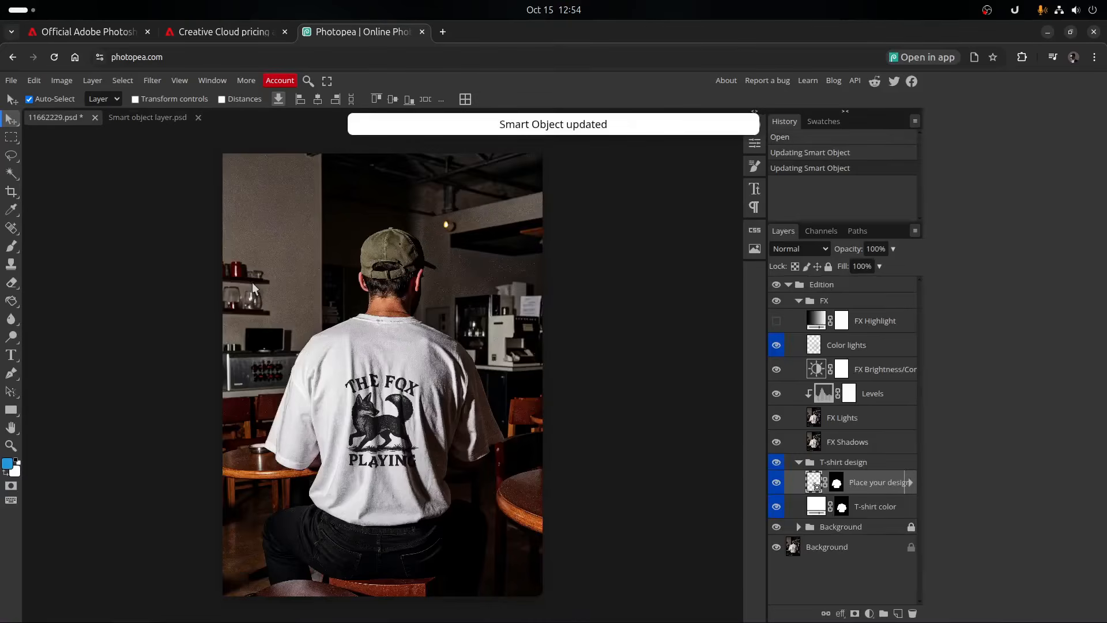
# - Export the T-shirt mockup as a PNG named Tes at 3328 × 4608 px and 100% quality
pyautogui.click(12, 82)
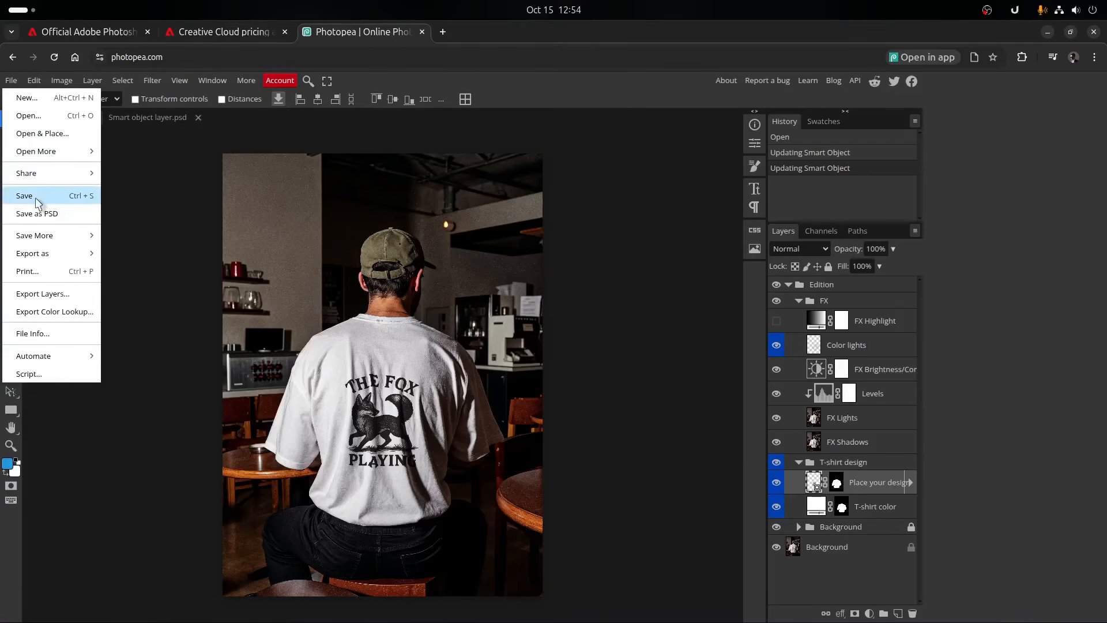
pyautogui.moveTo(53, 257)
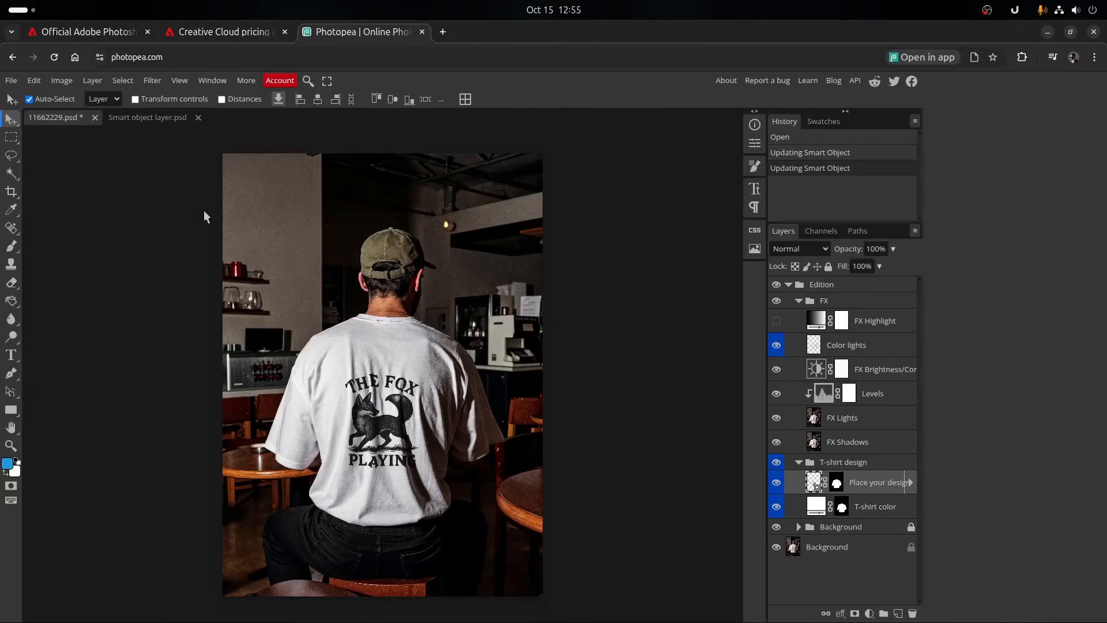
pyautogui.scroll(-2, 227, 355)
pyautogui.scroll(-5, 228, 356)
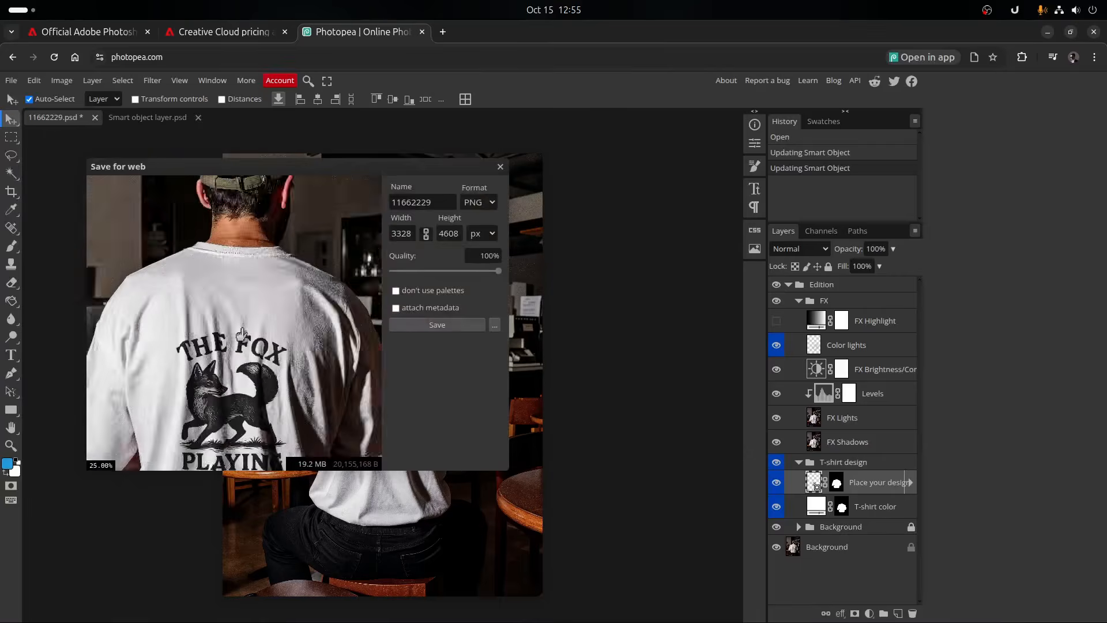
pyautogui.click(415, 205)
pyautogui.hotkey('ctrl', 'a')
pyautogui.write('Tes')
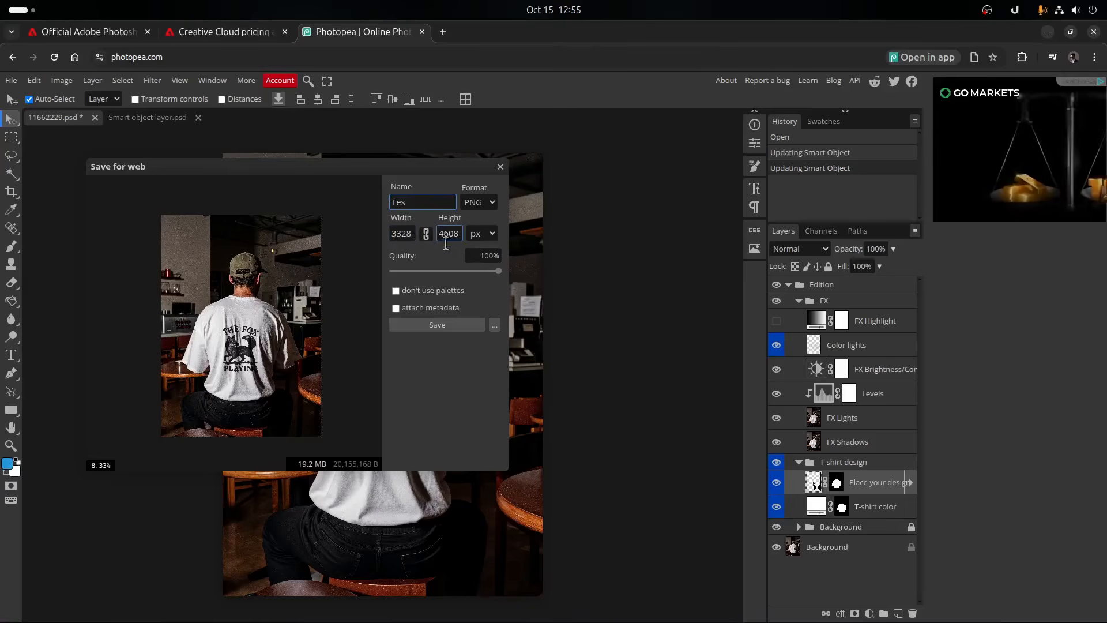
pyautogui.click(424, 325)
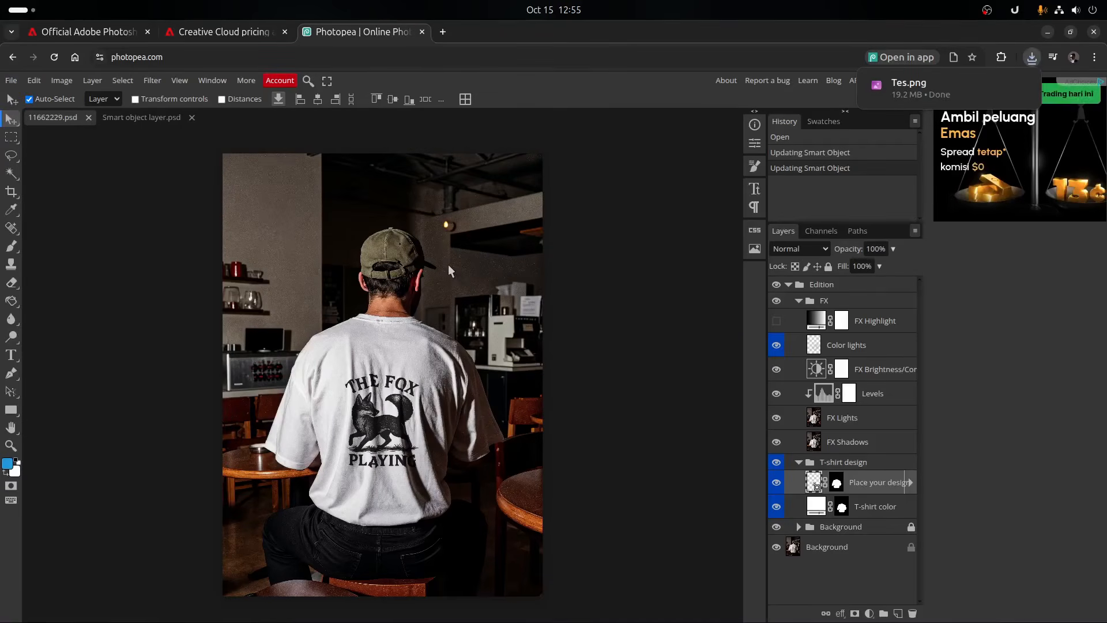
pyautogui.click(12, 212)
pyautogui.click(11, 246)
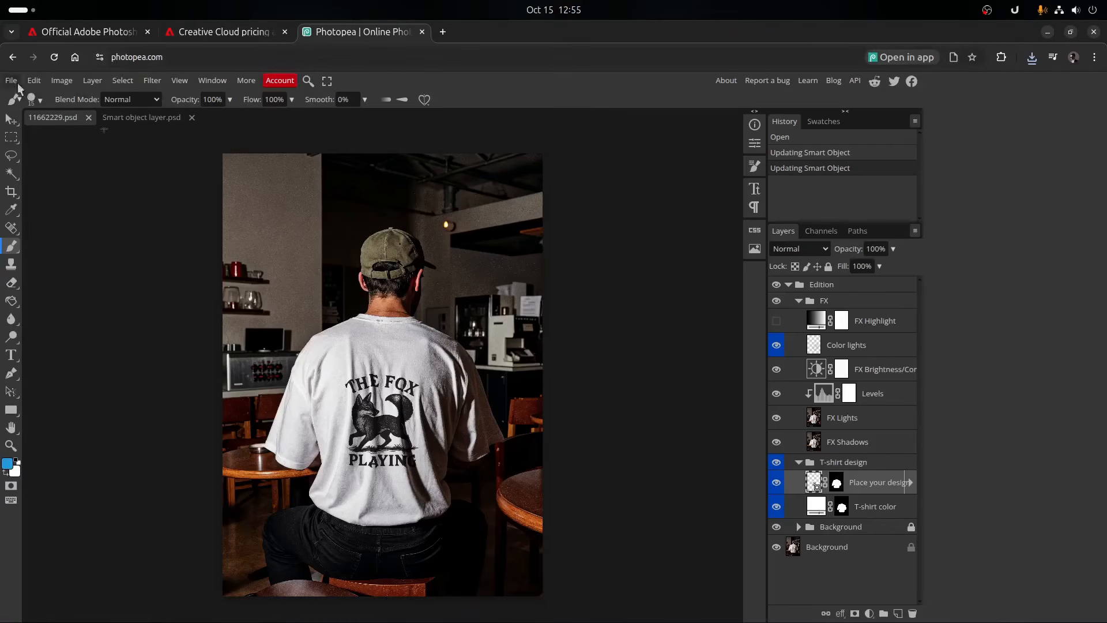
# - Open Vectorpea from the Photopea start screen and create a new B4 print project of 250 x 353 mm
pyautogui.click(77, 59)
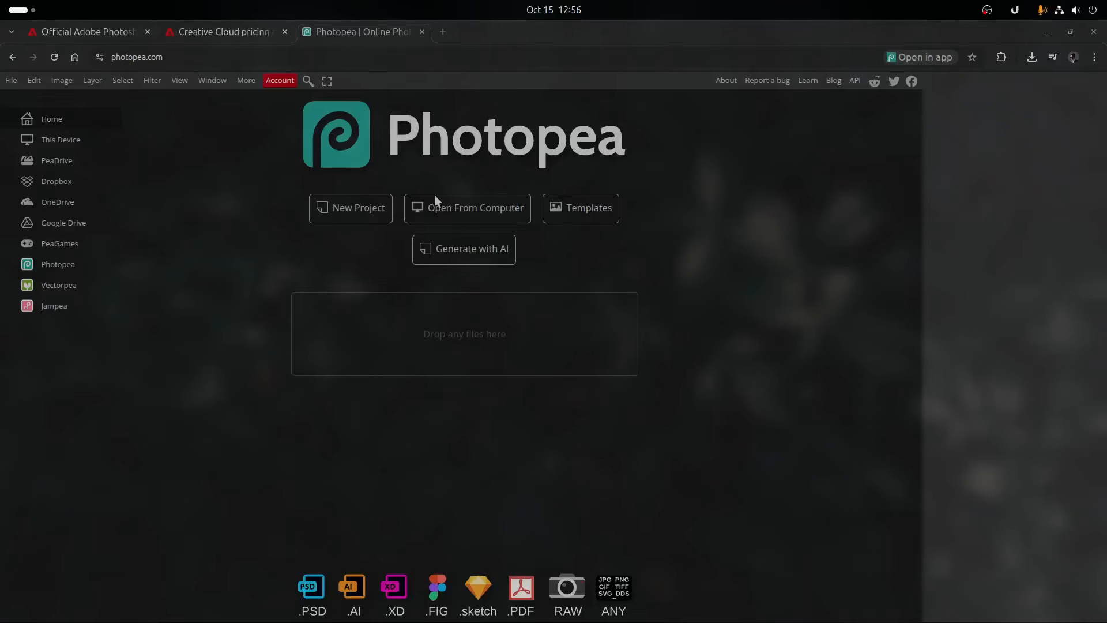
pyautogui.click(74, 284)
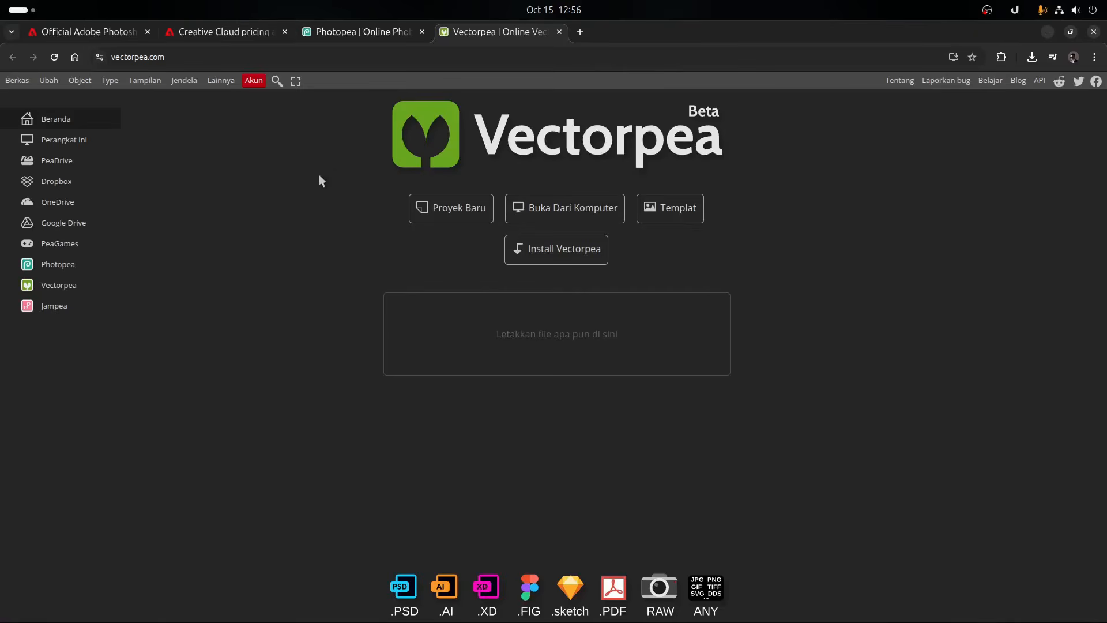
pyautogui.click(438, 209)
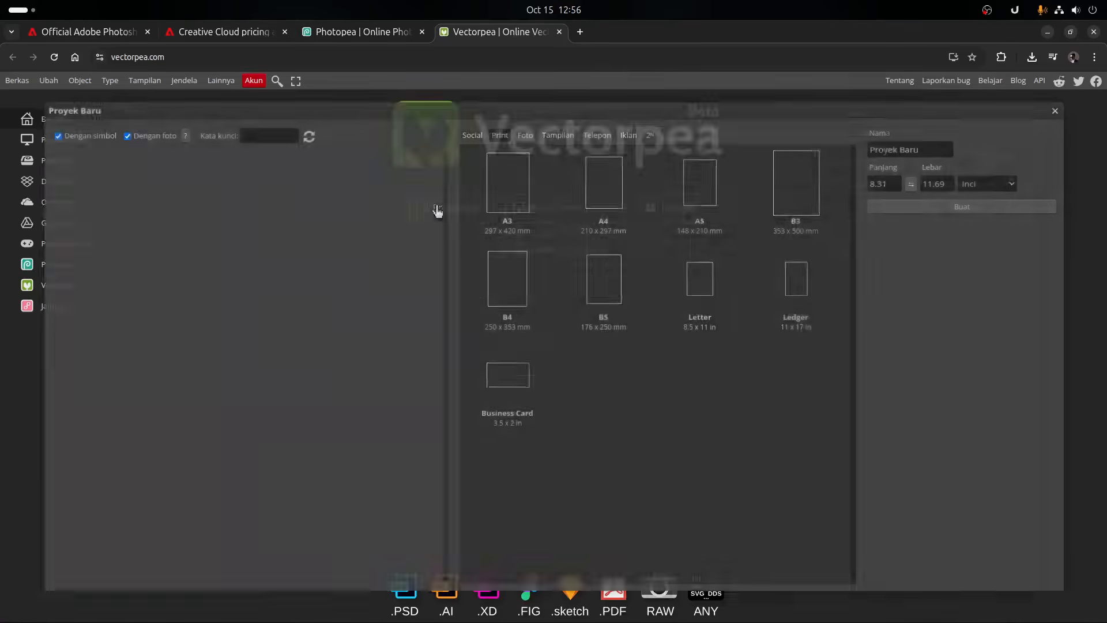
pyautogui.click(497, 264)
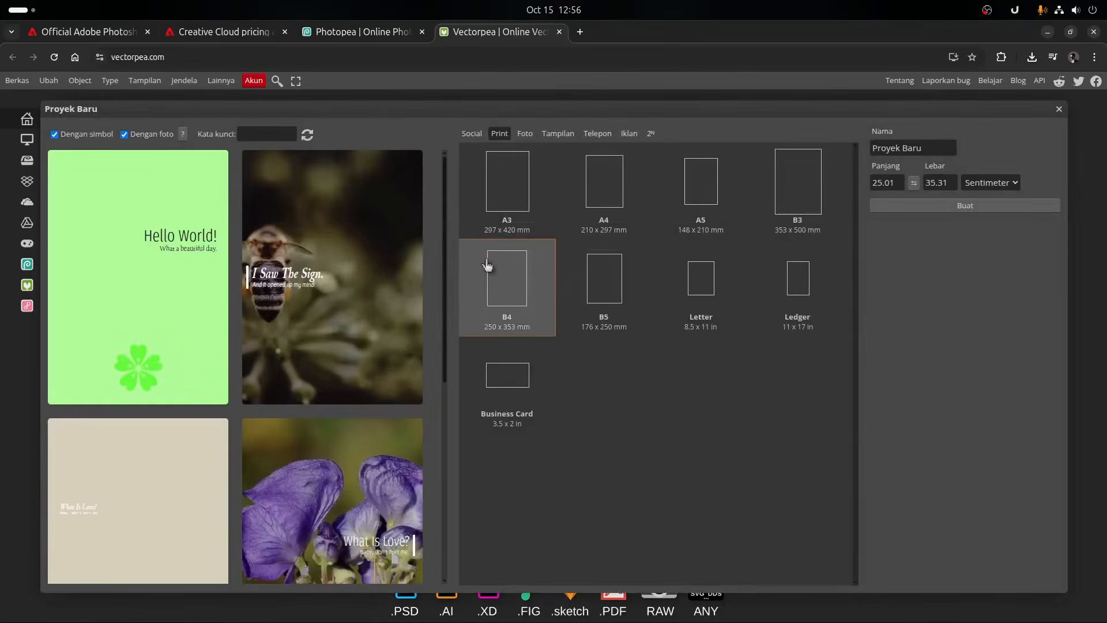
pyautogui.doubleClick(503, 264)
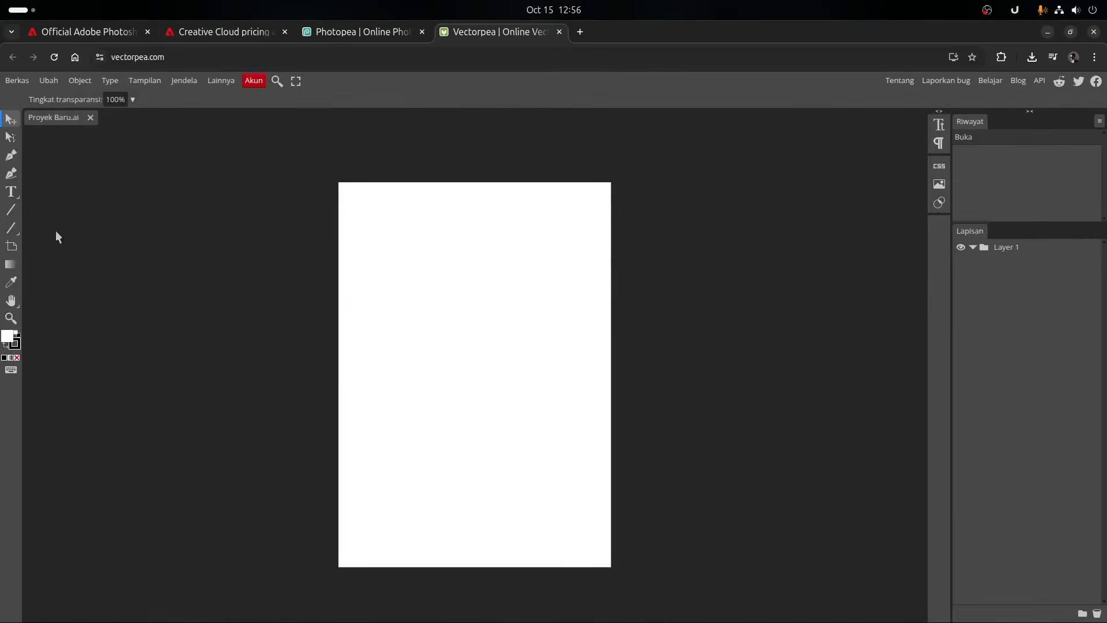
# - Draw a rectangle with strongly rounded corners in the page's upper half and add a 100 × 100 px square outside the page
pyautogui.click(13, 229)
pyautogui.rightClick(13, 232)
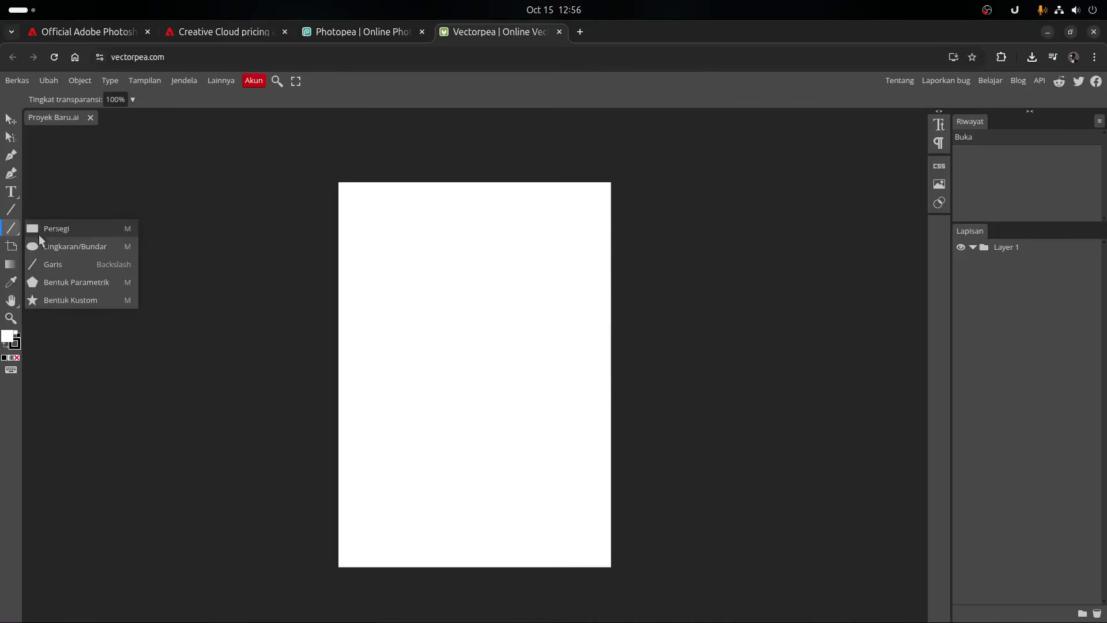
pyautogui.click(39, 234)
pyautogui.moveTo(384, 267); pyautogui.dragTo(515, 367)
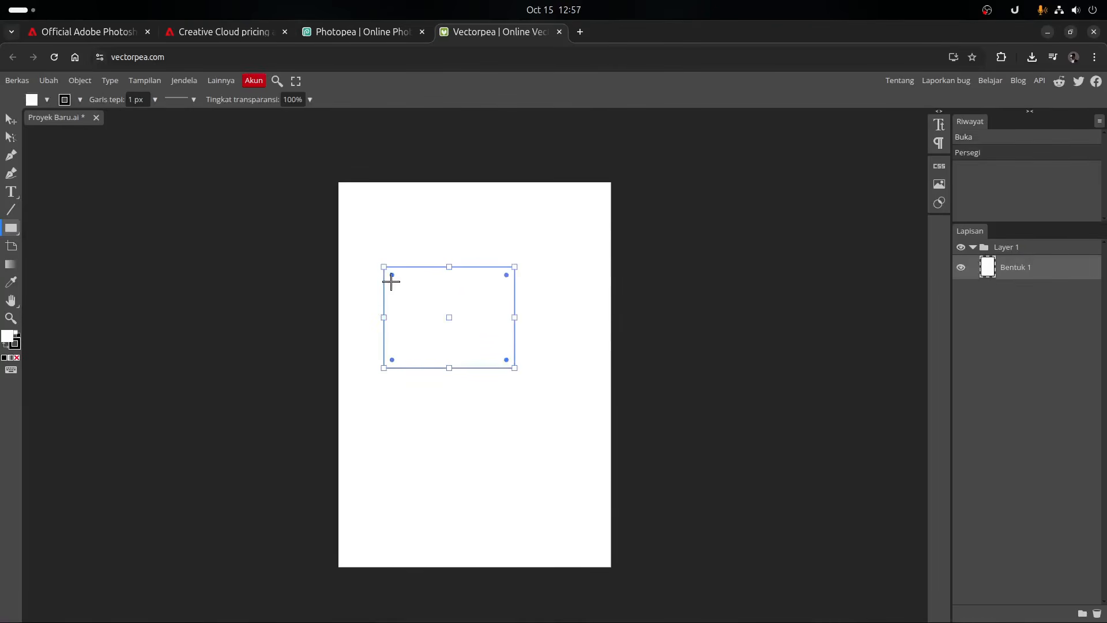
pyautogui.moveTo(393, 278); pyautogui.dragTo(415, 306)
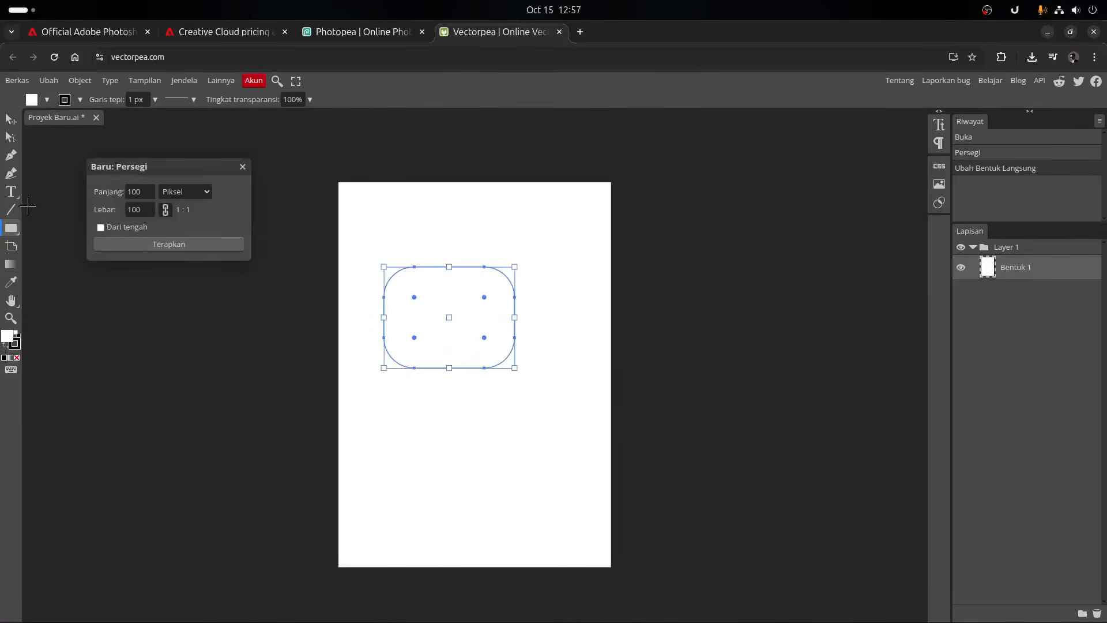
pyautogui.click(153, 244)
# - Draw a short freehand diagonal line and a closed leaf-like shape above the rounded rectangle
pyautogui.click(11, 155)
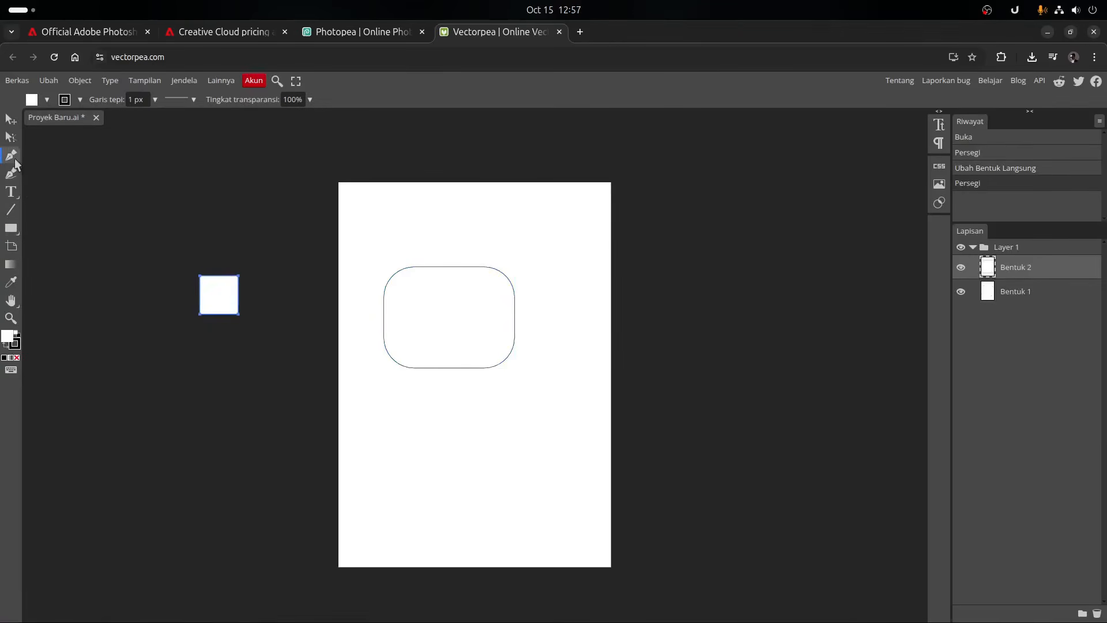
pyautogui.click(14, 175)
pyautogui.moveTo(397, 214)
pyautogui.mouseDown()
pyautogui.moveTo(447, 241)
pyautogui.moveTo(512, 220)
pyautogui.moveTo(469, 201)
pyautogui.moveTo(451, 211)
pyautogui.moveTo(455, 237)
pyautogui.mouseUp()
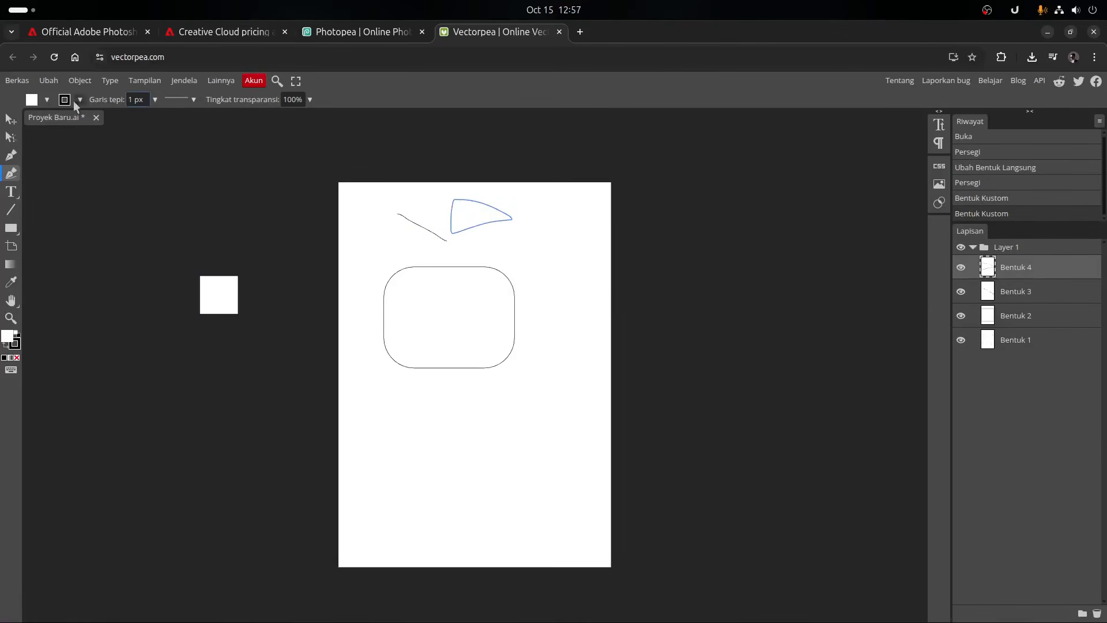
# - Fill the closed leaf-like shape with red
pyautogui.click(35, 100)
pyautogui.moveTo(134, 194); pyautogui.dragTo(240, 201)
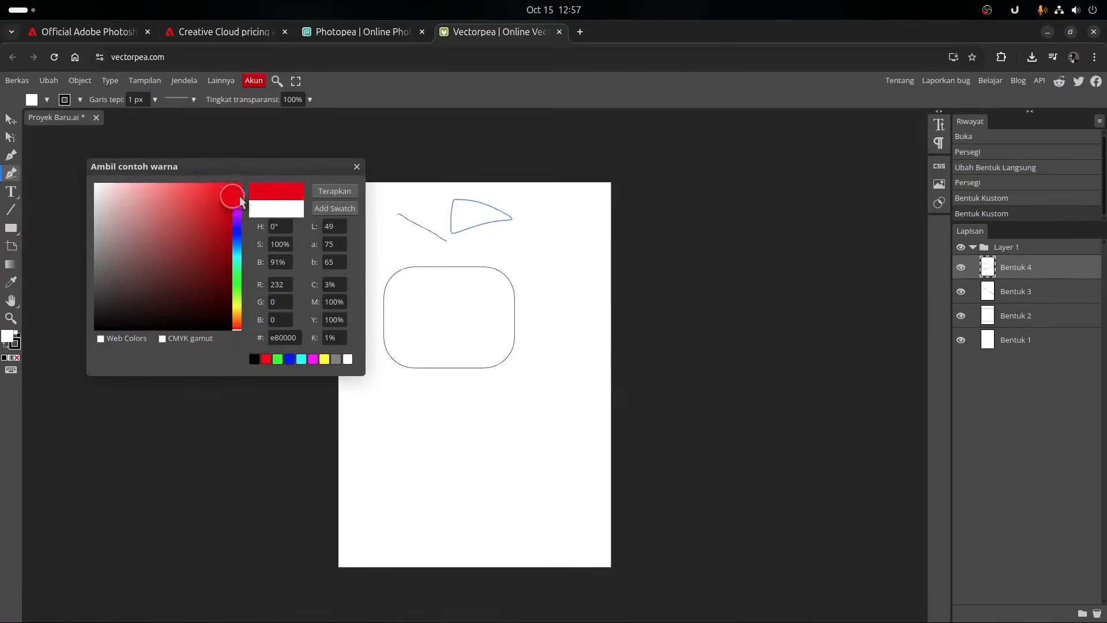
pyautogui.click(323, 190)
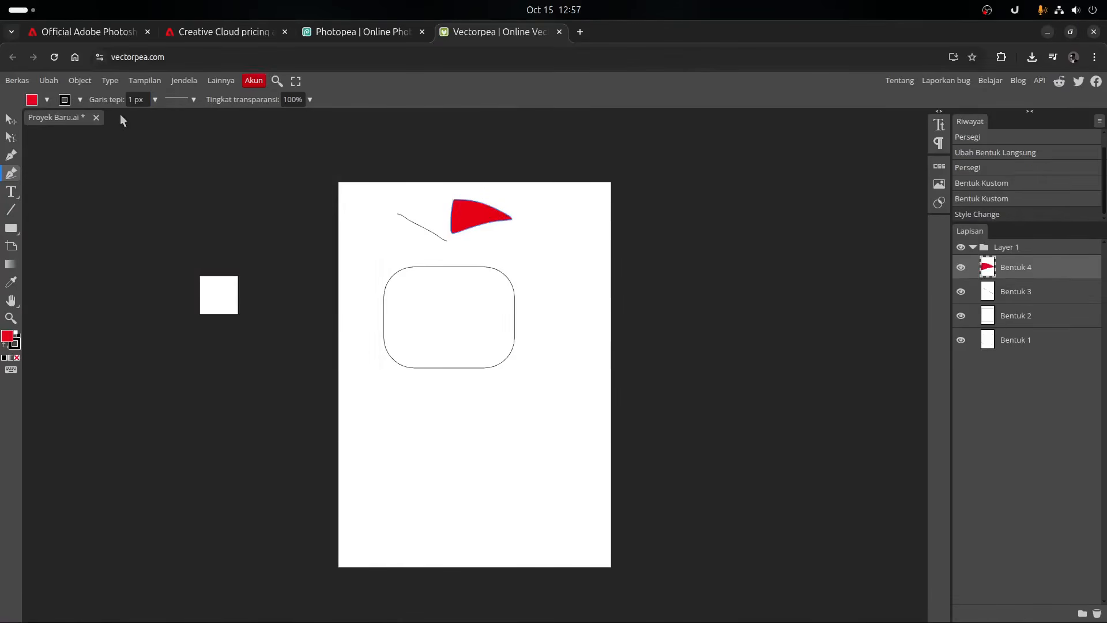
# - Set the red shape's outline width to 28 px and activate the Pen tool
pyautogui.click(80, 100)
pyautogui.click(121, 100)
pyautogui.click(155, 99)
pyautogui.moveTo(91, 116)
pyautogui.mouseDown()
pyautogui.moveTo(131, 118)
pyautogui.moveTo(108, 121)
pyautogui.mouseUp()
pyautogui.click(16, 157)
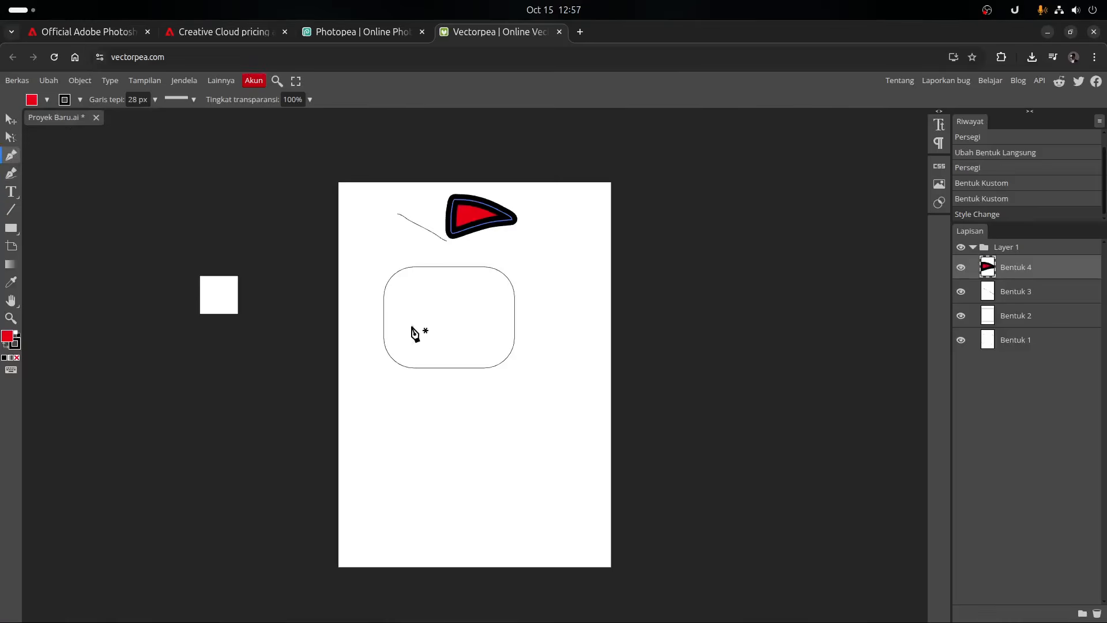
# - Draw a closed, curved five-cornered shape with the Pen tool below the rounded rectangle
pyautogui.click(449, 417)
pyautogui.moveTo(450, 417); pyautogui.dragTo(387, 484)
pyautogui.moveTo(391, 435); pyautogui.dragTo(388, 409)
pyautogui.click(452, 420)
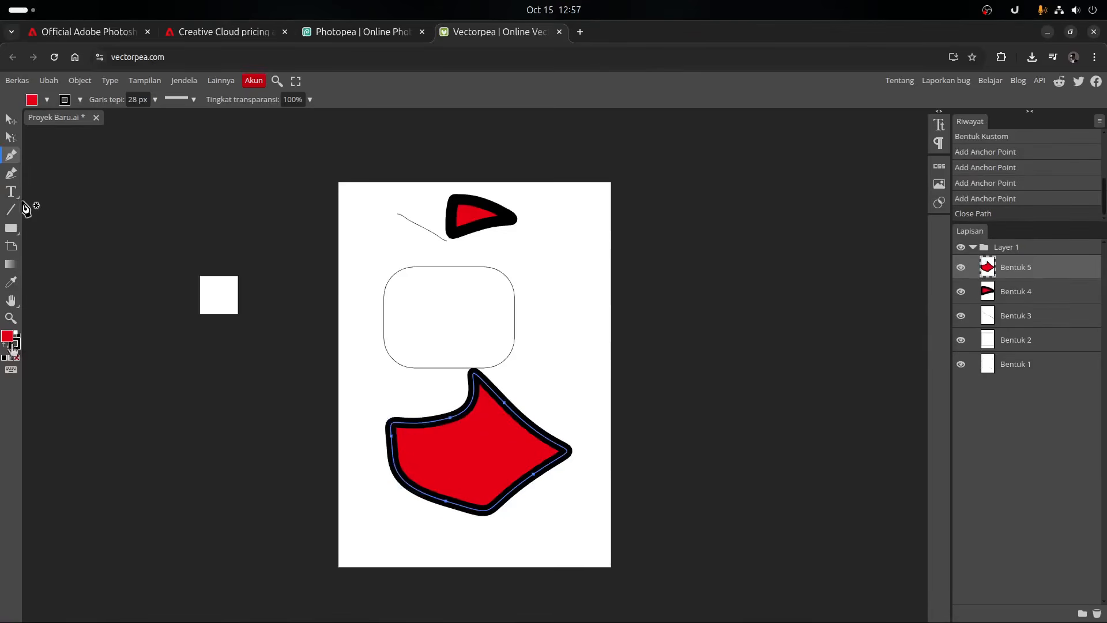
# - Examine the export formats available for the vector drawing and leave the list without exporting
pyautogui.click(17, 80)
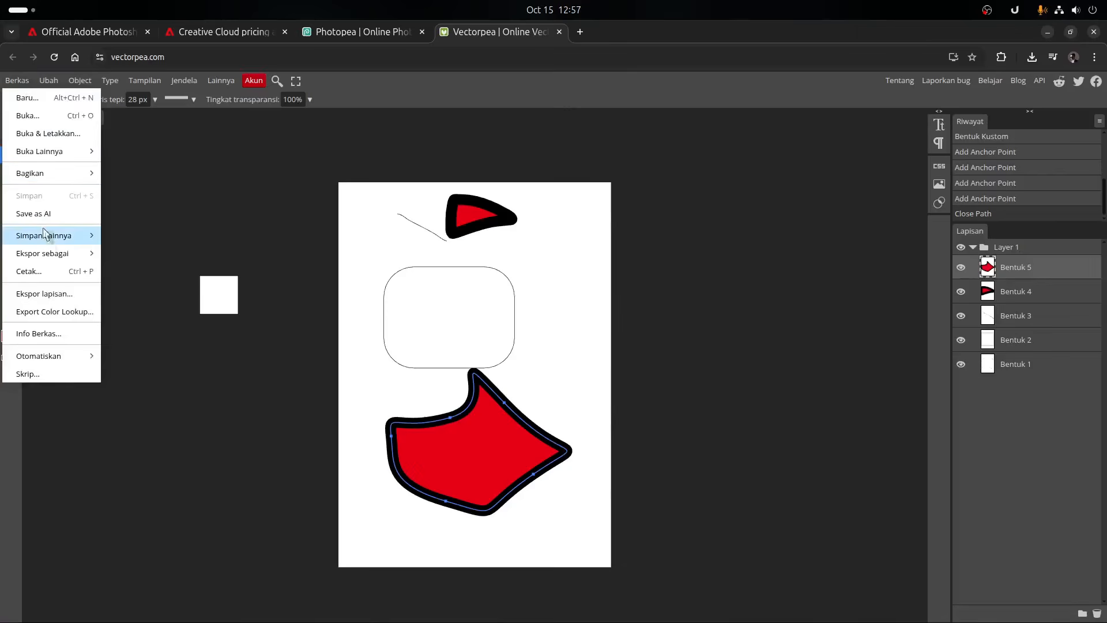
pyautogui.moveTo(55, 253)
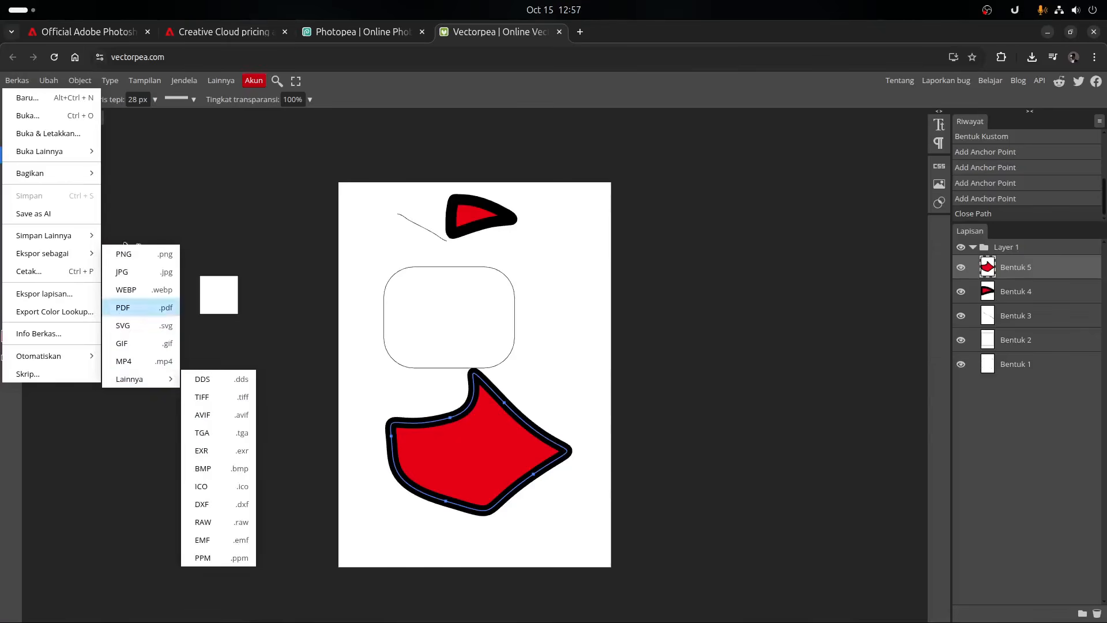
pyautogui.click(201, 194)
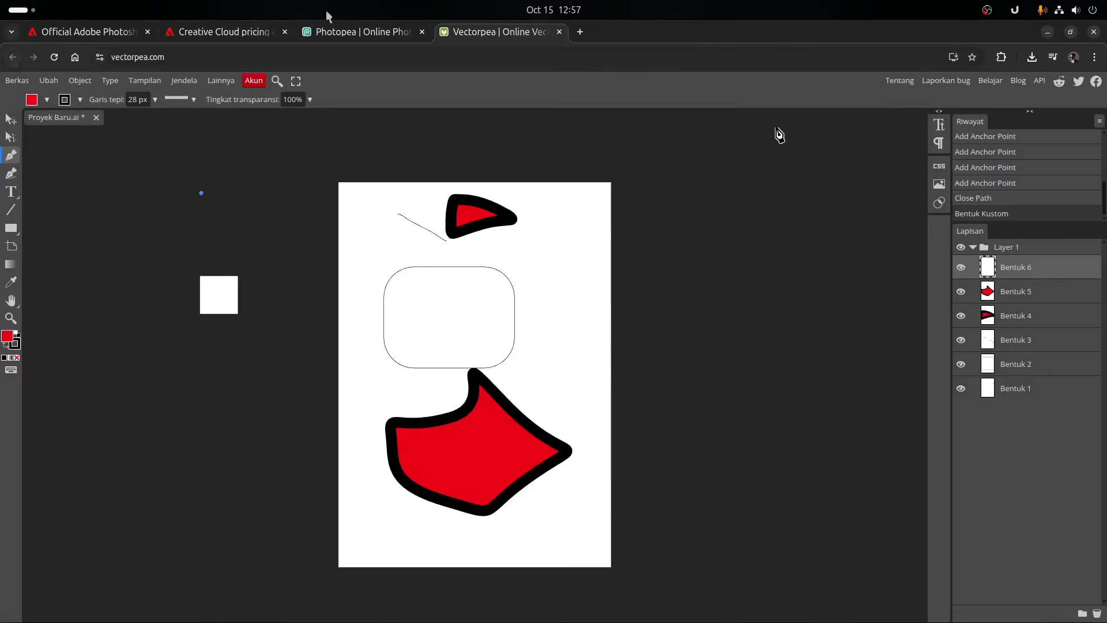
# - Return to the Photopea home page, open Jampea from there and create a new project at 120 BPM in 4/4 time
pyautogui.click(344, 33)
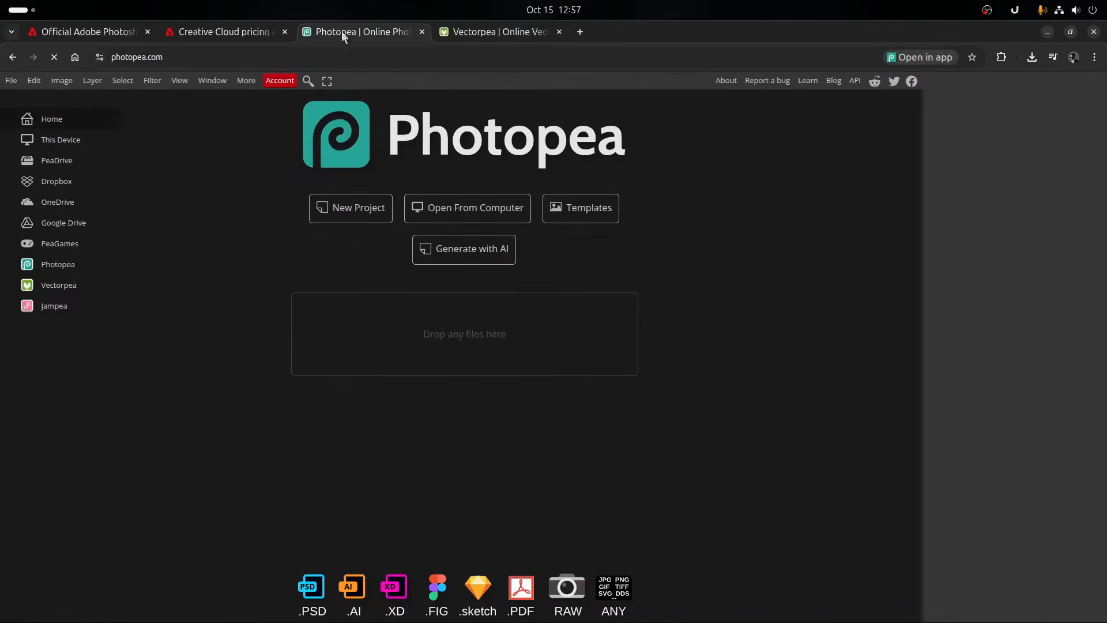
pyautogui.click(55, 306)
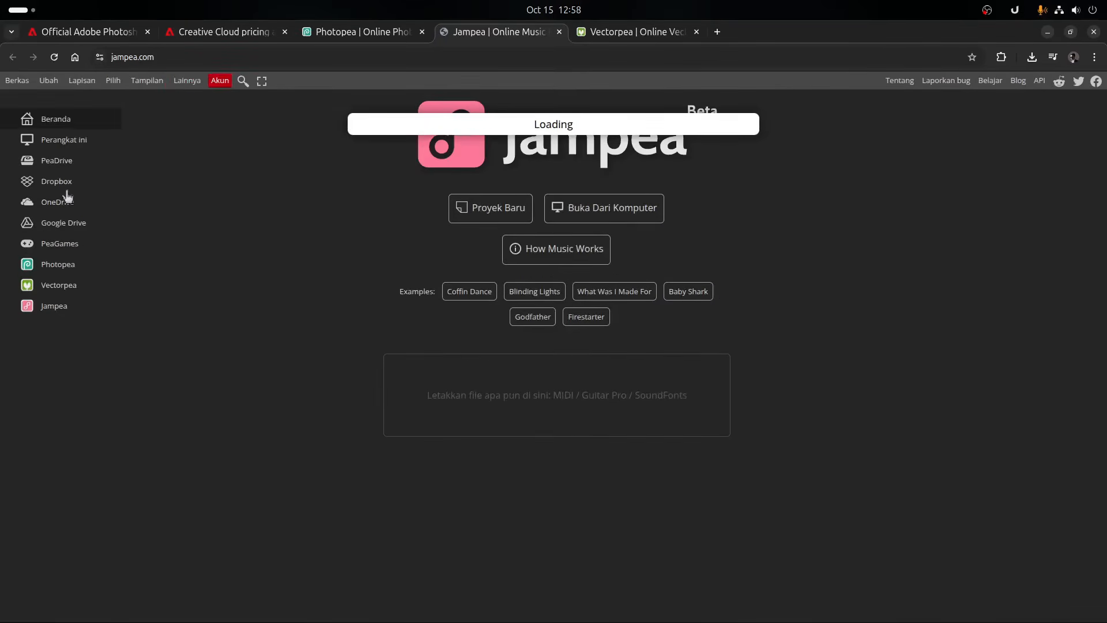
pyautogui.click(478, 211)
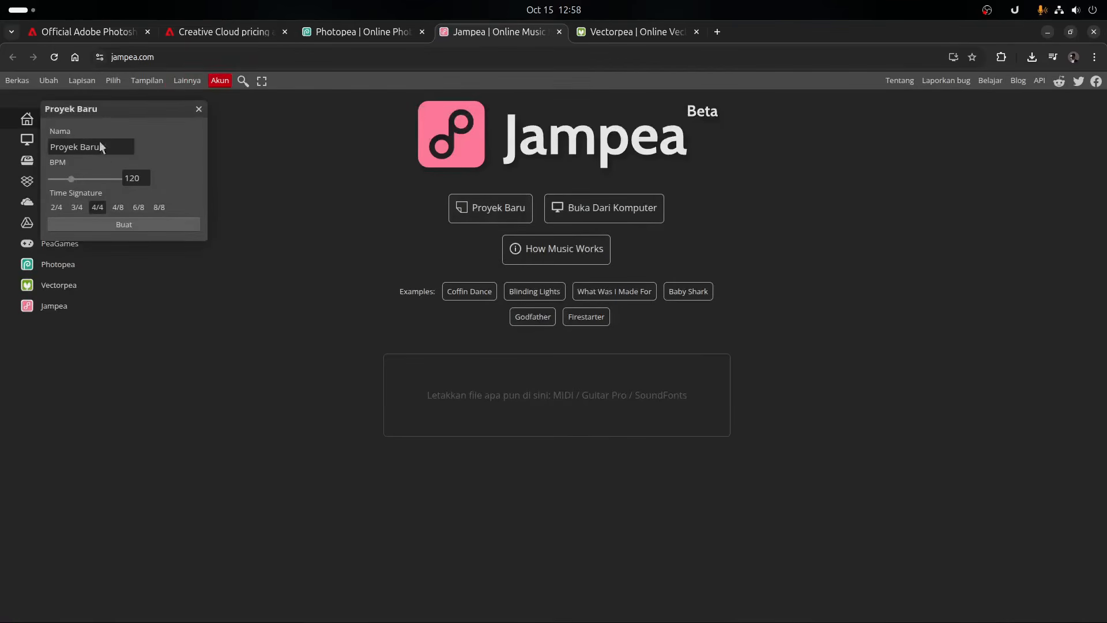
pyautogui.click(106, 221)
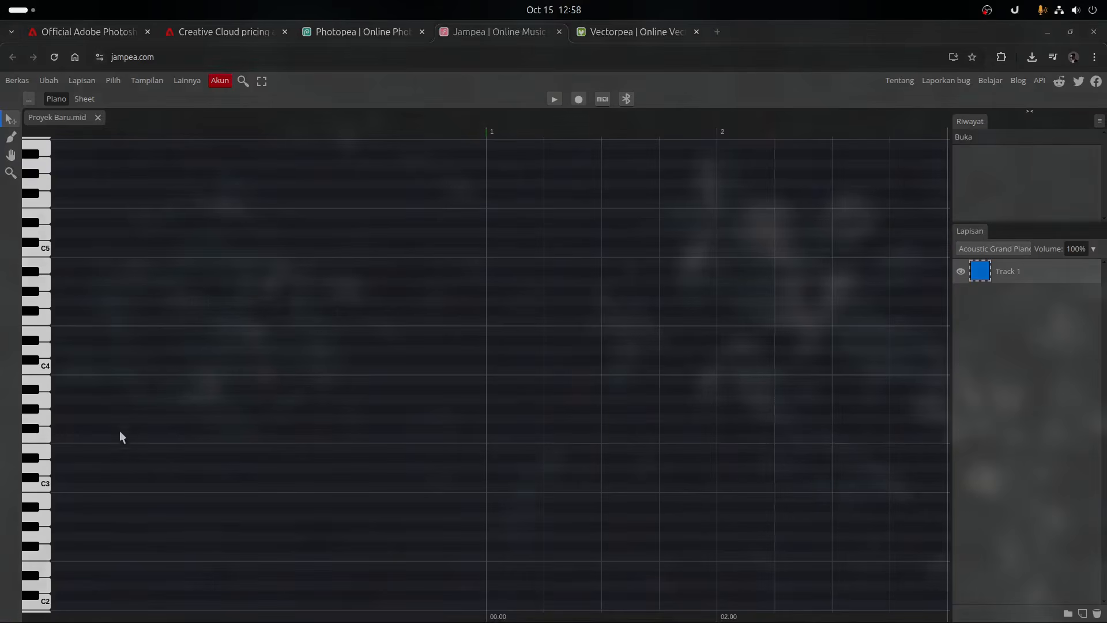
# - Play a key near C4 with the piano sound, set Track 1's instrument to Xylophone and play a neighbouring key
pyautogui.click(42, 373)
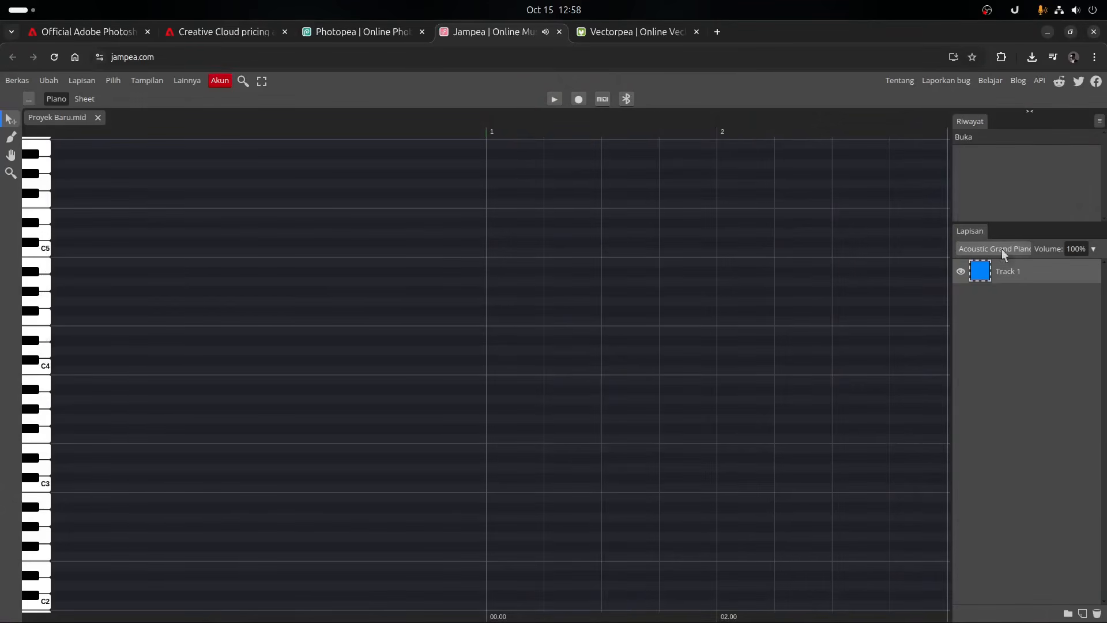
pyautogui.click(1020, 249)
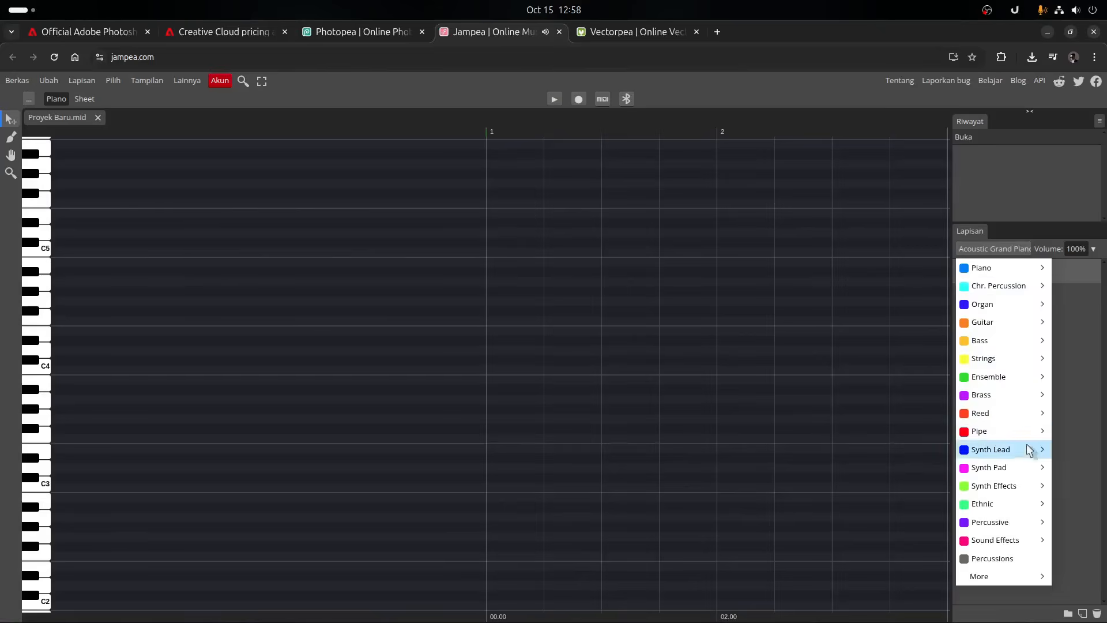
pyautogui.moveTo(1022, 286)
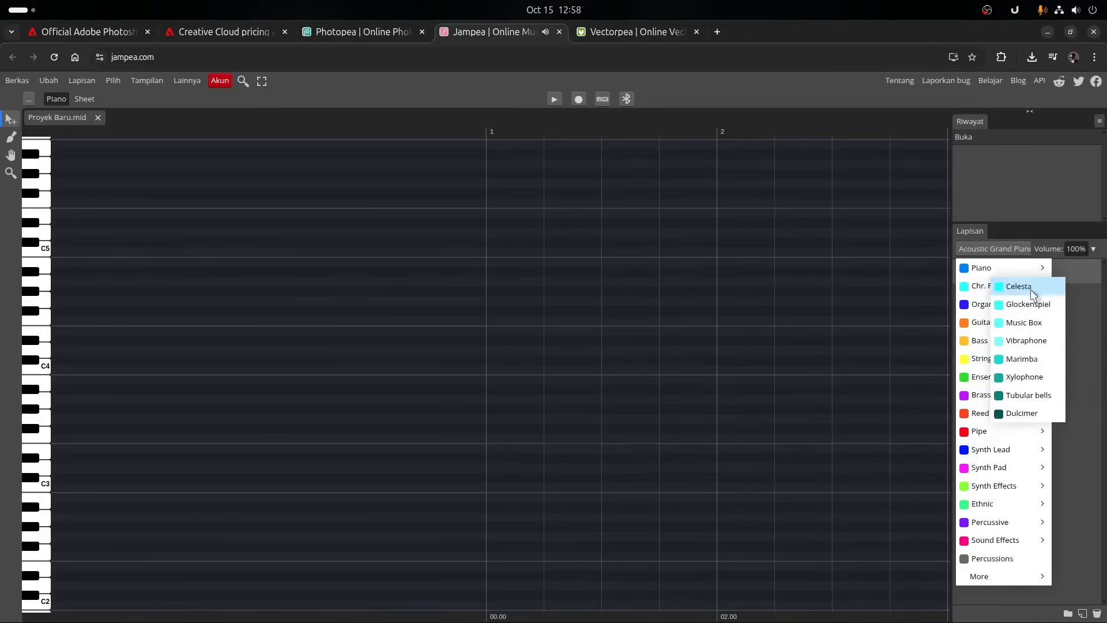
pyautogui.click(1006, 376)
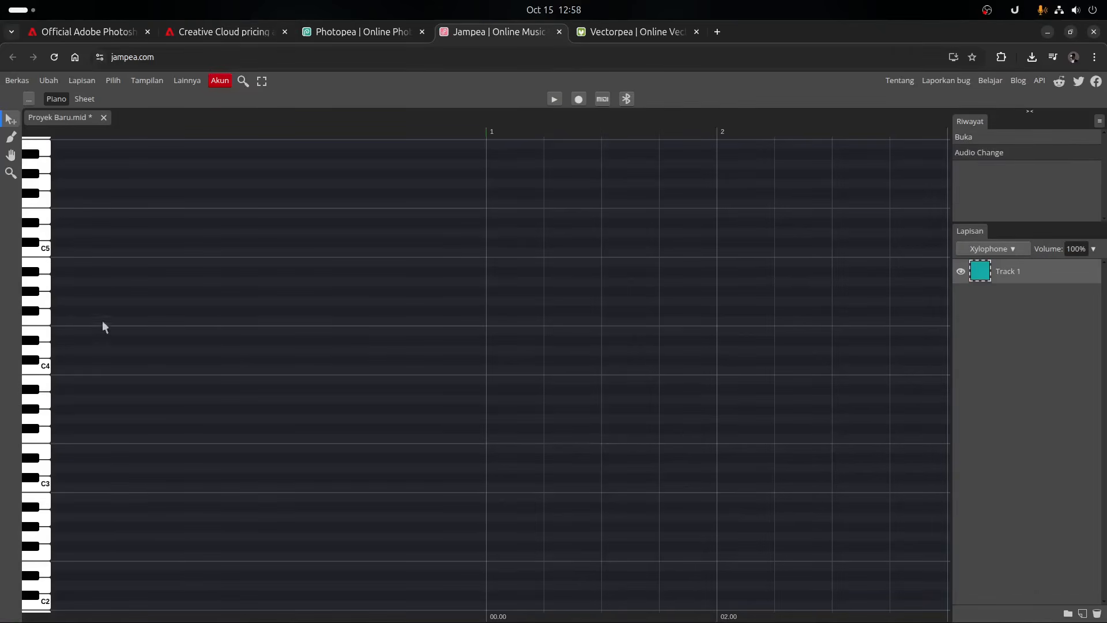
pyautogui.click(42, 354)
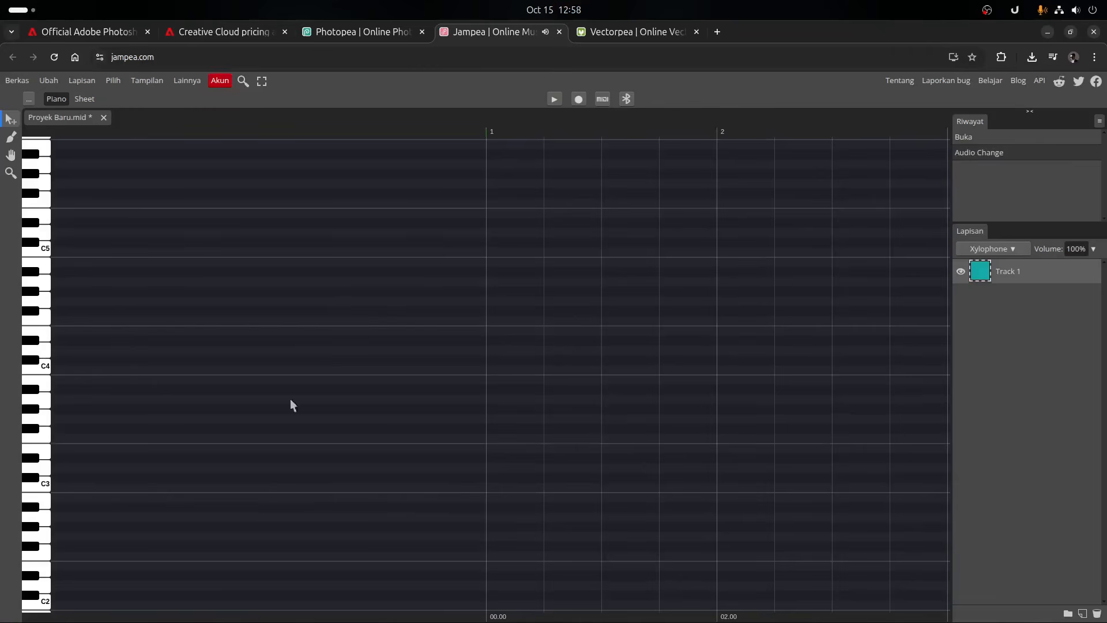
# - Set Track 1's instrument to Overdriven Guitar and play a key between C4 and C5
pyautogui.click(988, 249)
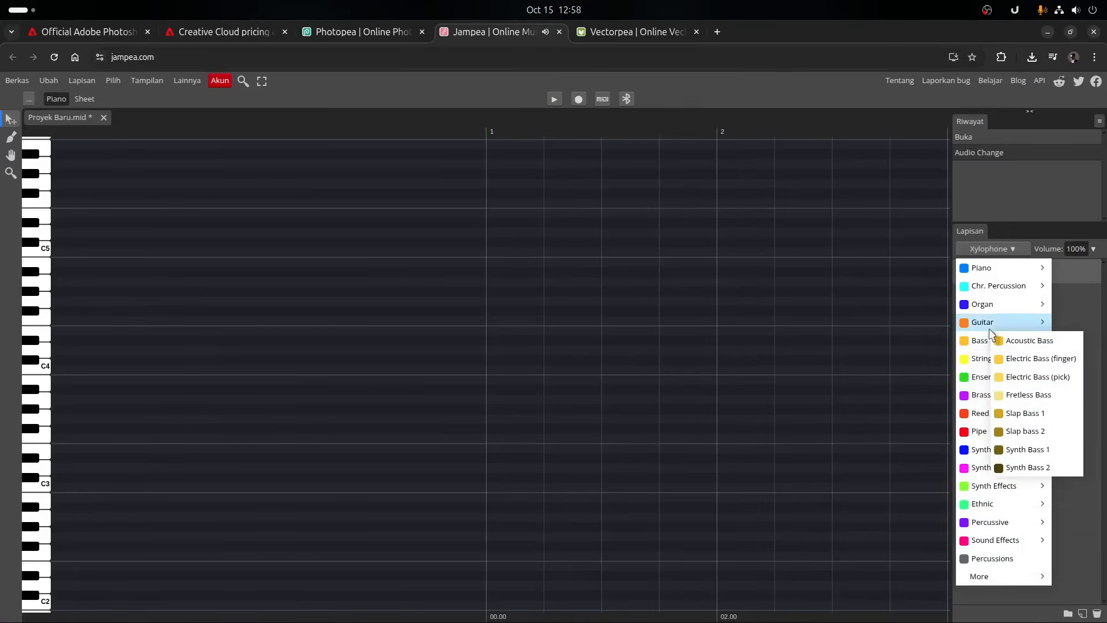
pyautogui.moveTo(988, 322)
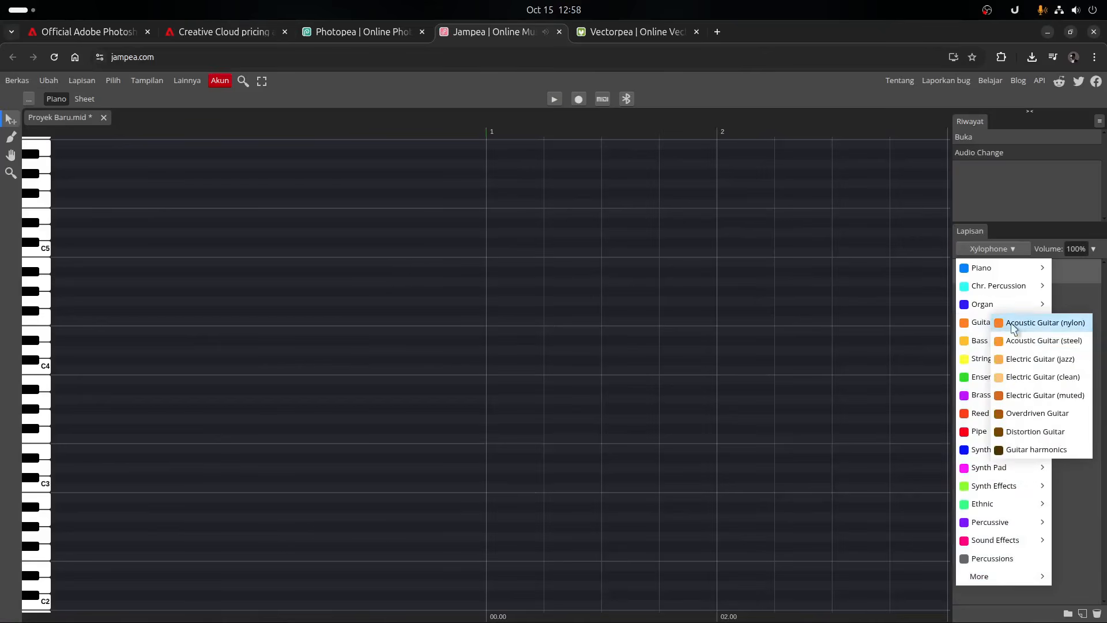
pyautogui.click(1045, 413)
pyautogui.click(35, 301)
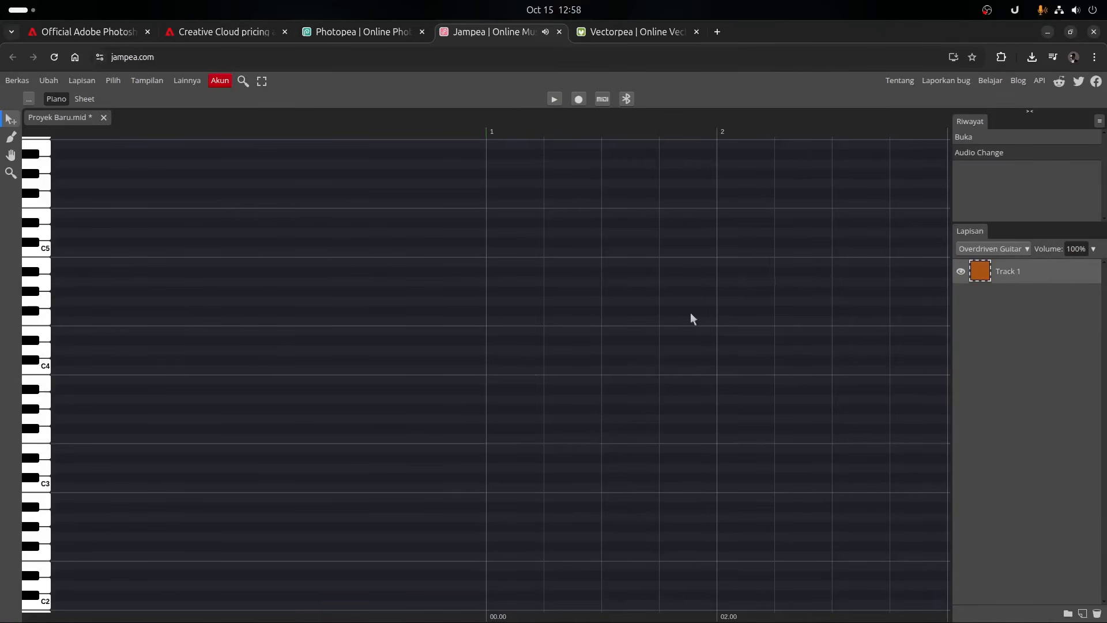
# - Examine the audio and sheet export options of the music project without exporting anything
pyautogui.click(17, 82)
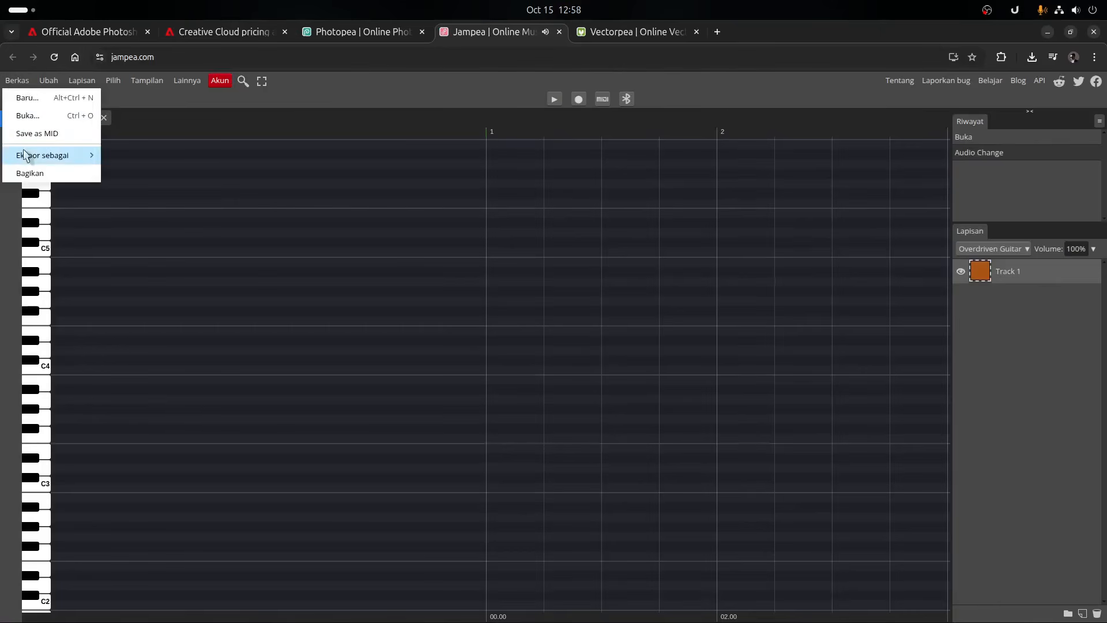
pyautogui.moveTo(25, 156)
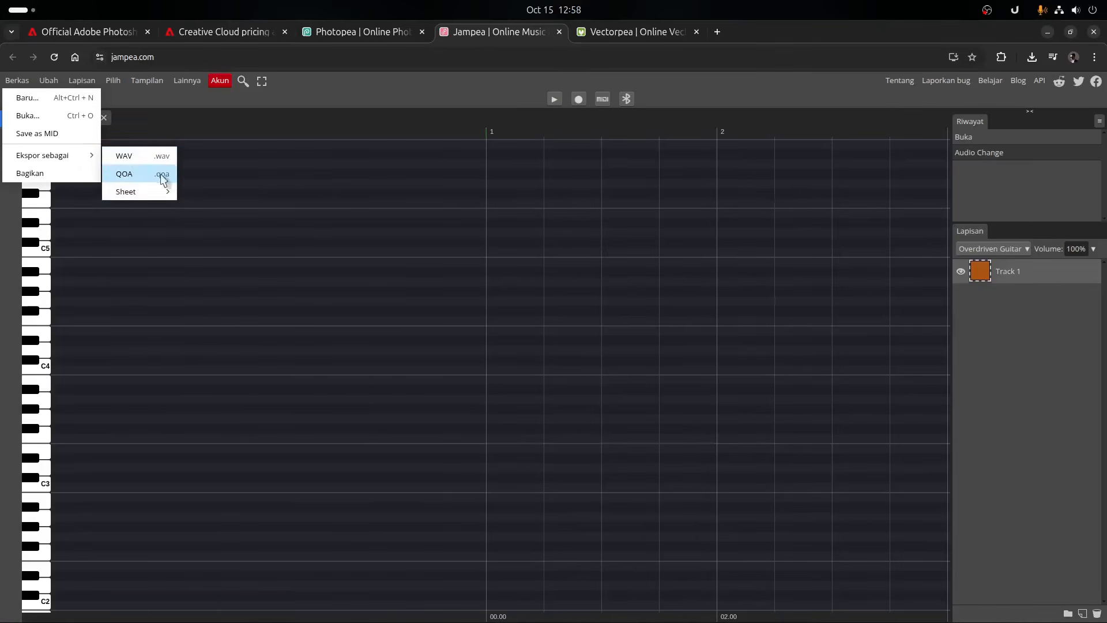
pyautogui.click(223, 169)
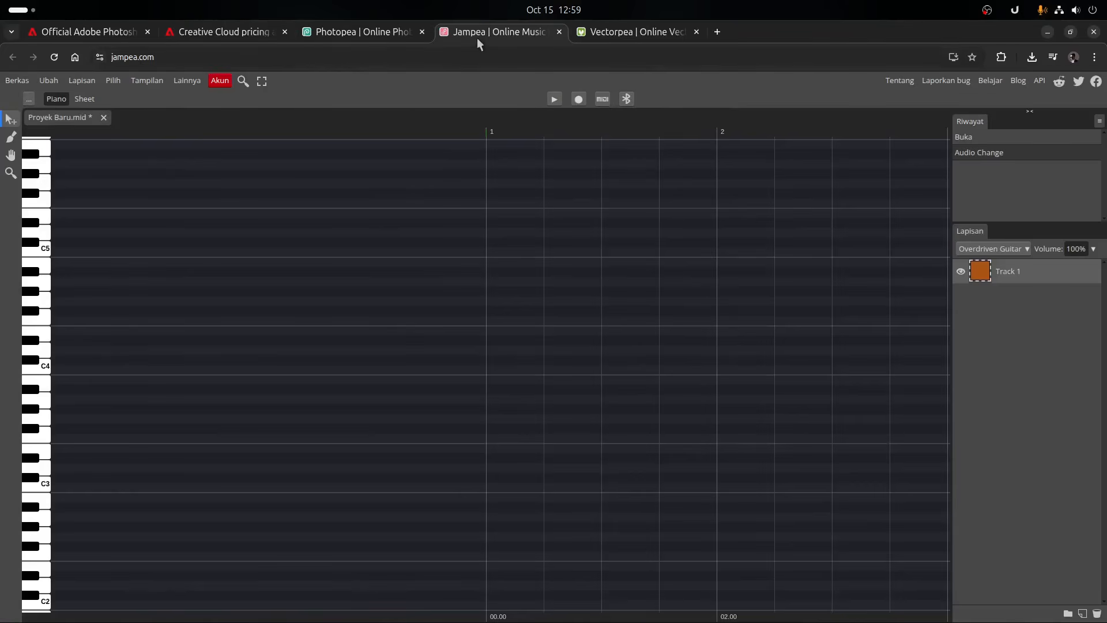
# - Close the Jampea and Vectorpea pages, discarding their unsaved changes
pyautogui.click(562, 32)
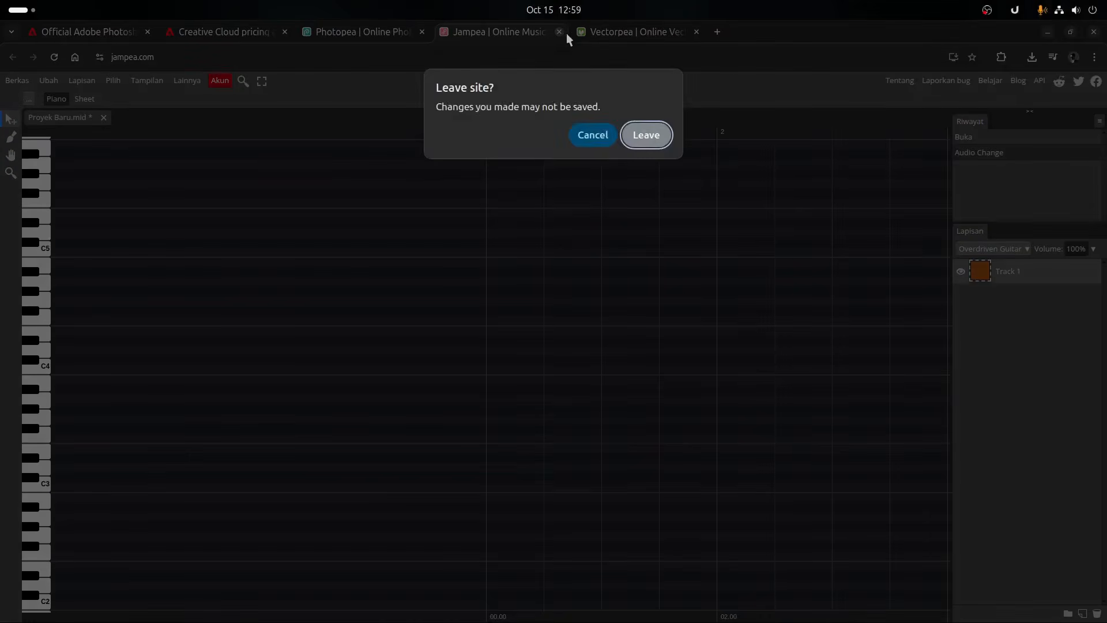
pyautogui.click(647, 136)
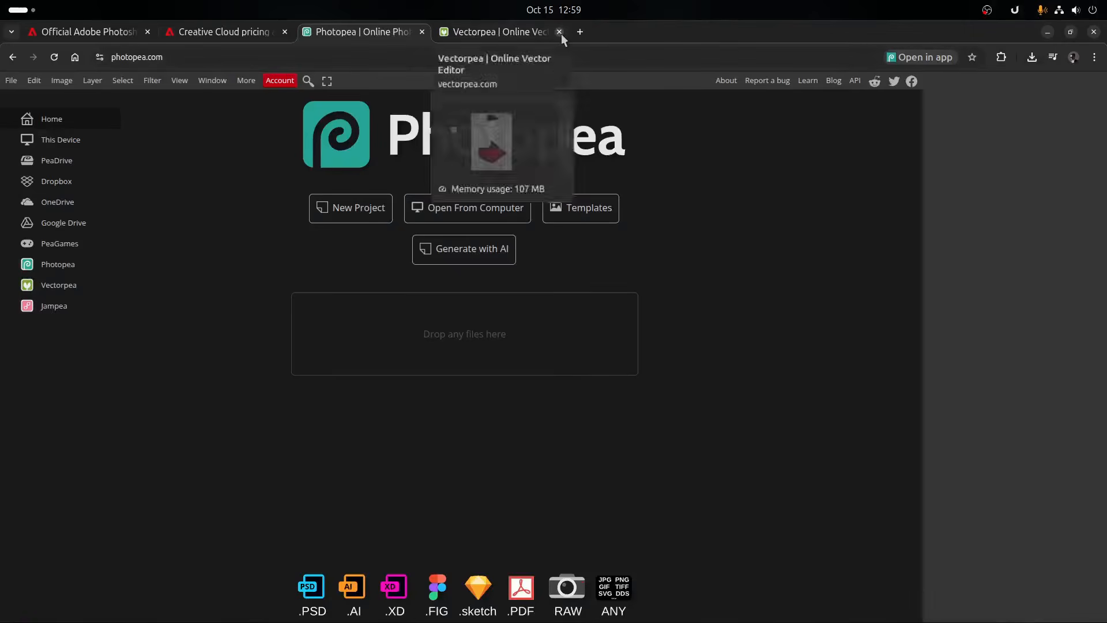
pyautogui.click(562, 34)
pyautogui.click(649, 142)
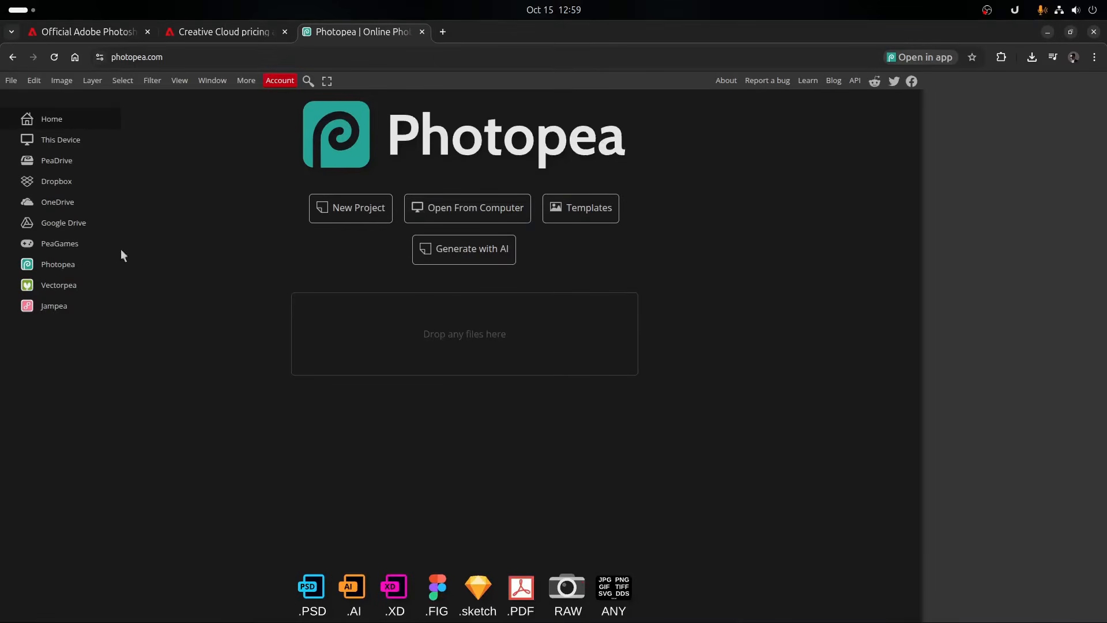